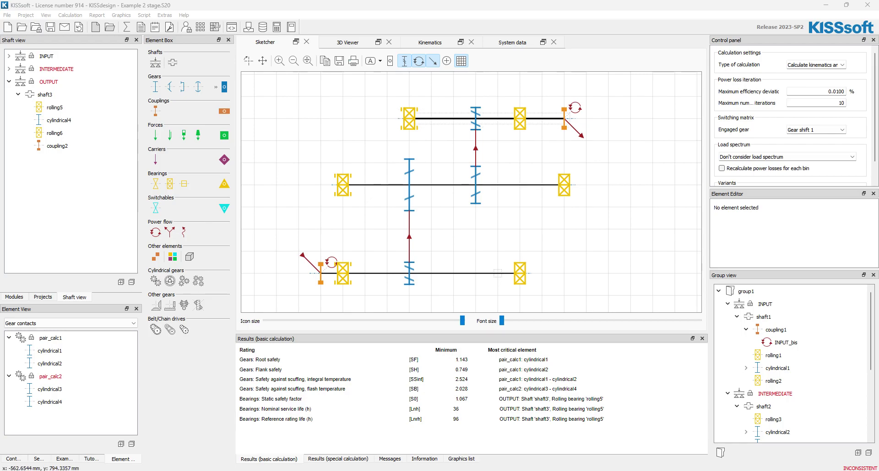
- Review the two-stage example's 3D model, its kinematics power flow table and its system data
click(347, 42)
middle_drag(472, 199, 412, 192)
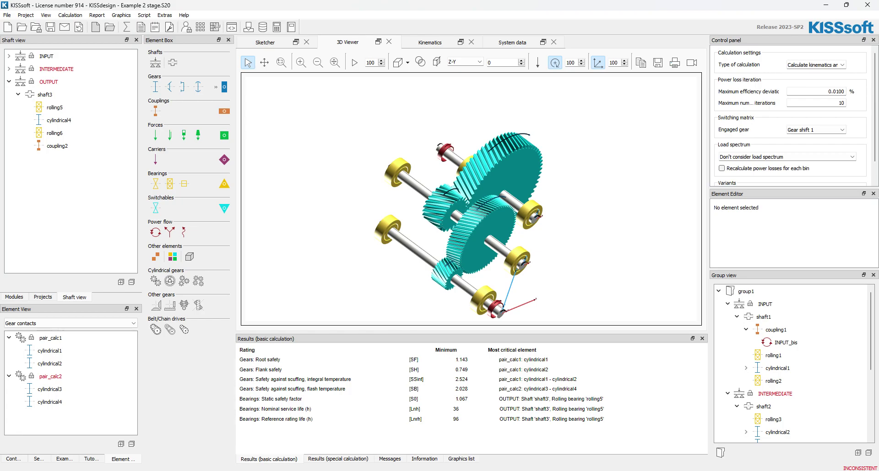
click(430, 42)
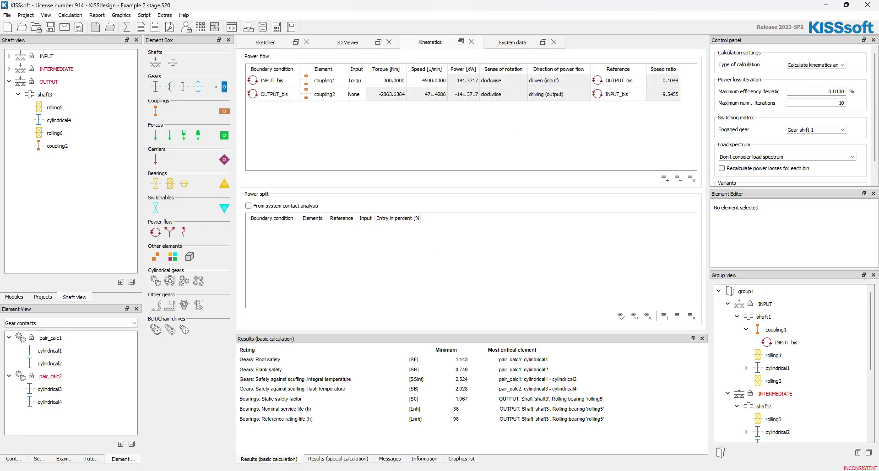
click(512, 42)
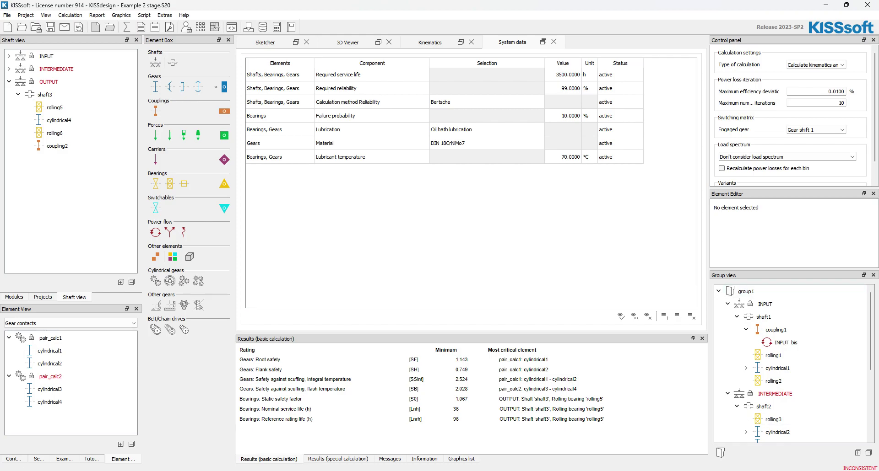
scroll(739, 319, down, 4)
scroll(739, 319, up, 4)
- Expand the INTERMEDIATE and INPUT shafts, inspect the INTERMEDIATE shaft calculation, and return to the system calculation with the submodule locked
click(8, 69)
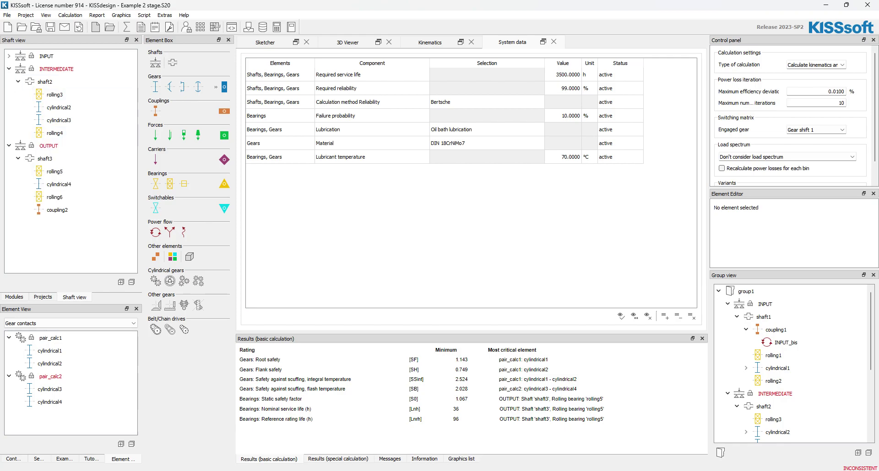
click(9, 56)
scroll(70, 120, down, 1)
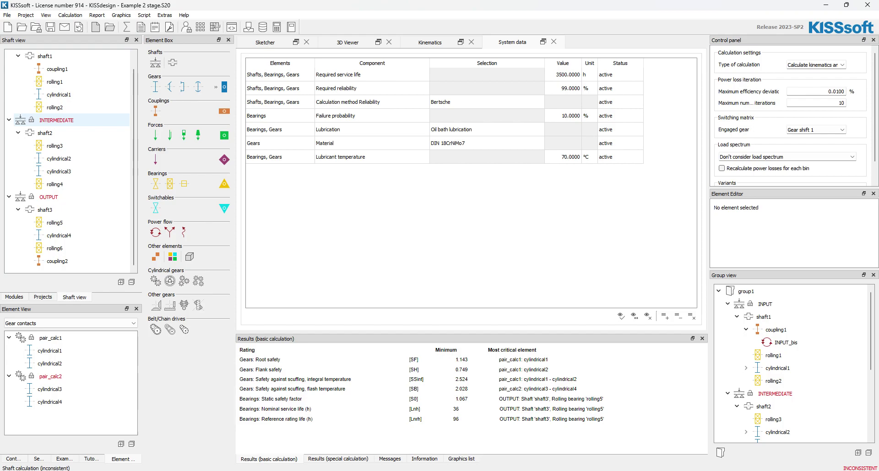
double_click(56, 120)
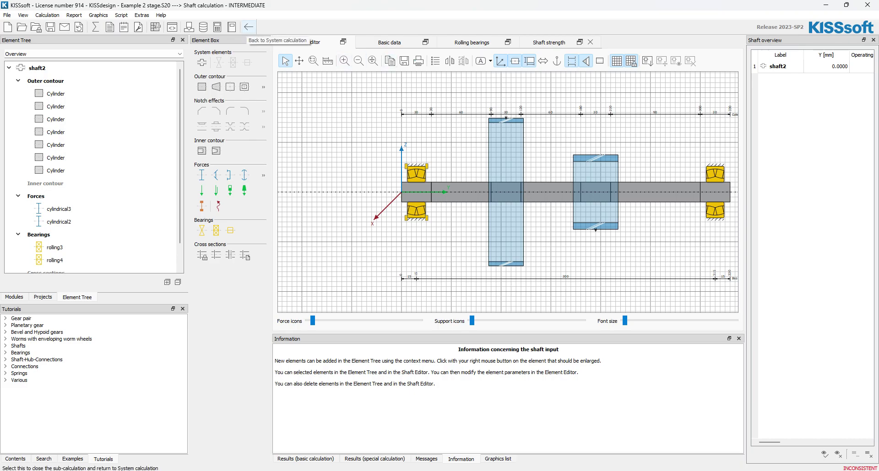
click(248, 26)
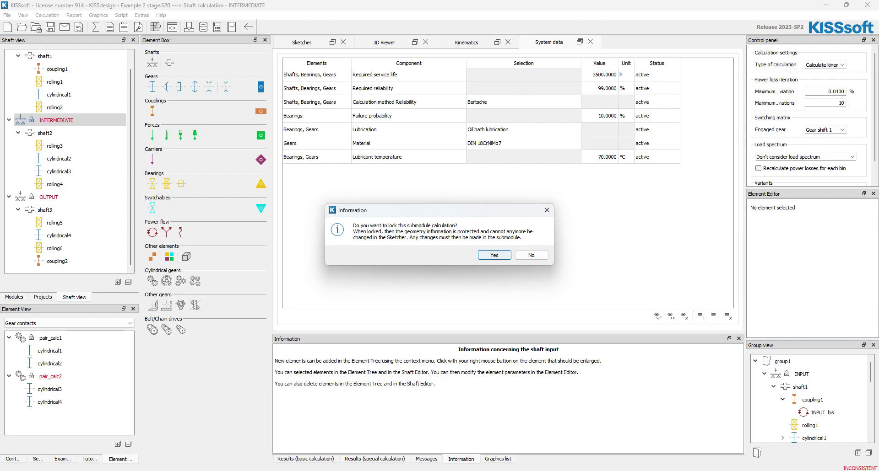
click(494, 255)
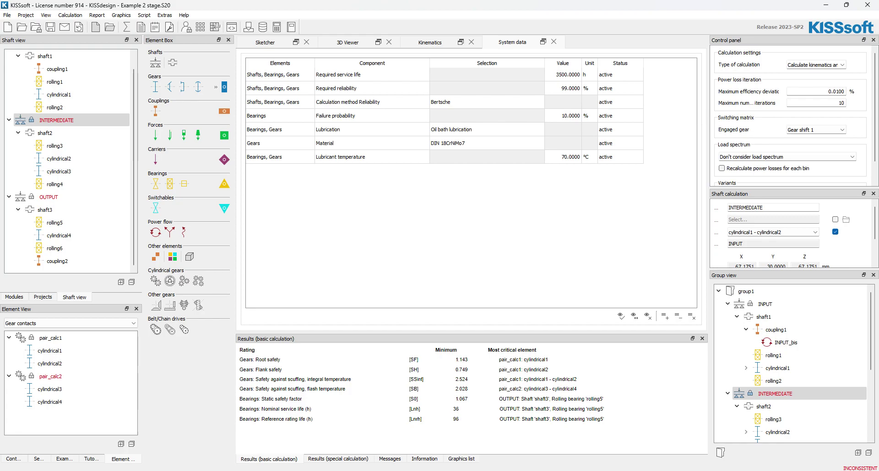
- Examine the module-specific settings for general options, element naming and default dimensions without changing them
click(169, 27)
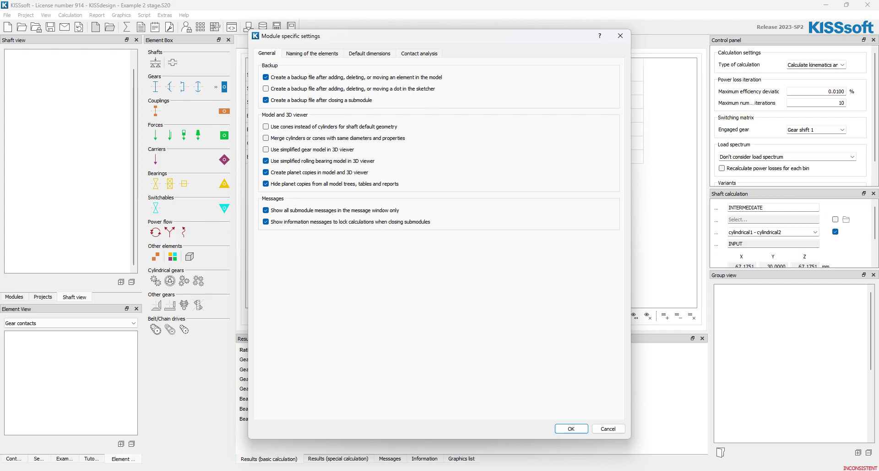
click(311, 54)
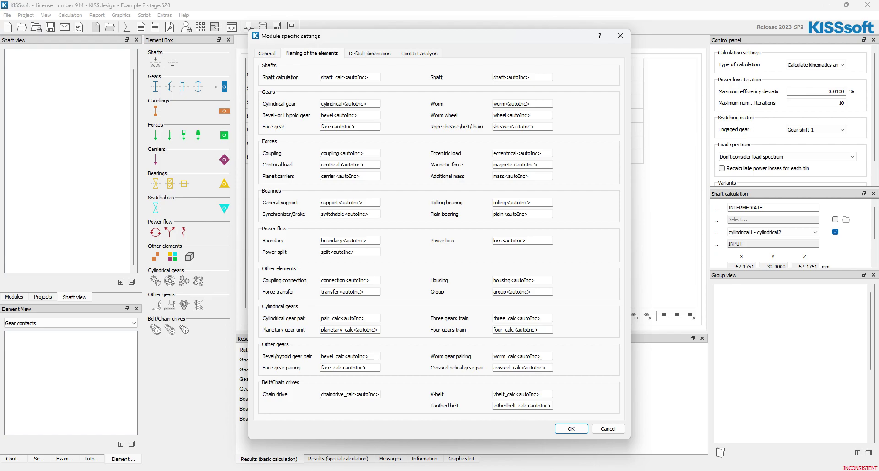
drag(529, 77, 493, 77)
drag(368, 77, 364, 77)
click(369, 53)
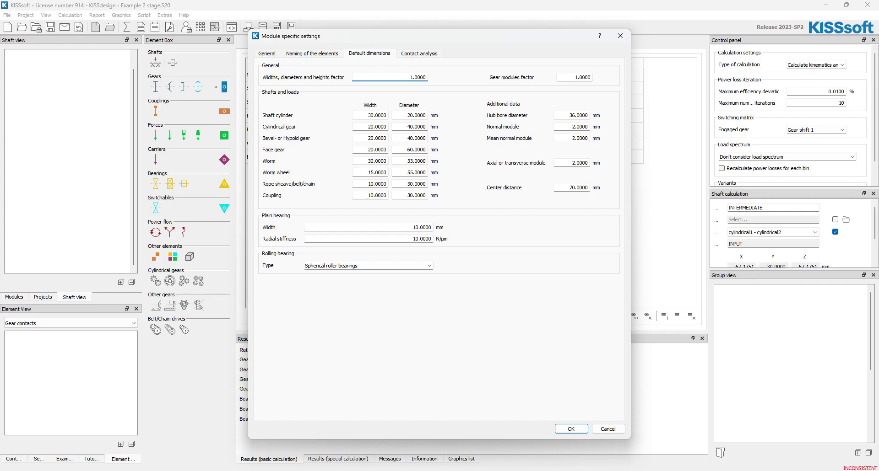
key(ctrl+Tab)
key(Tab)
key(ctrl+Tab)
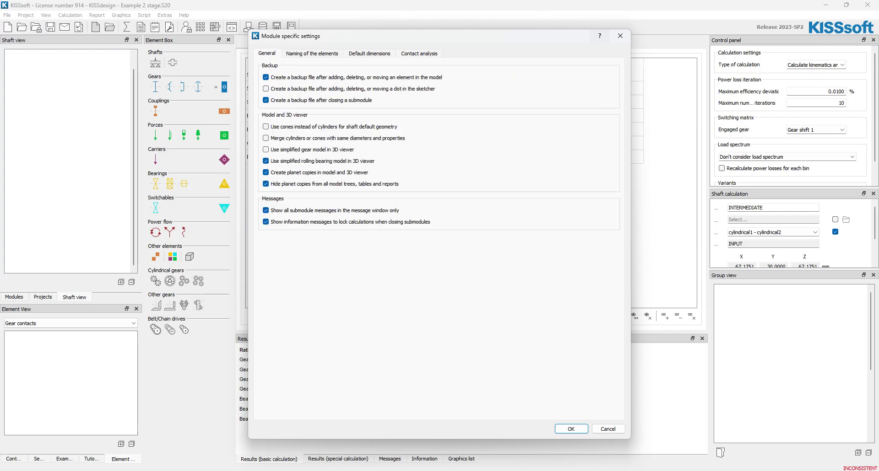
key(Escape)
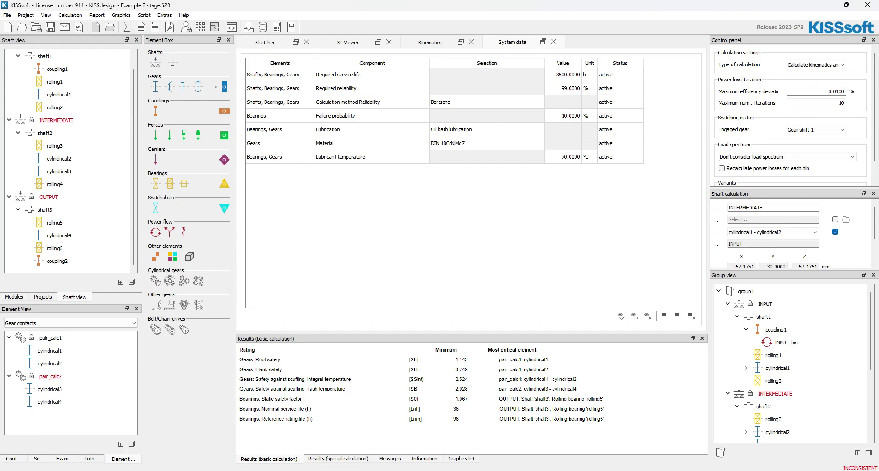
- Put the example model aside and open a new empty KISSdesign system model
click(826, 5)
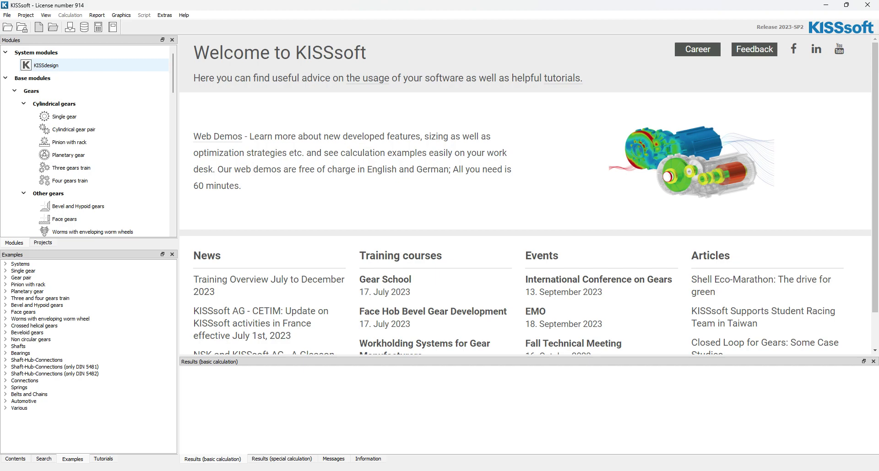
double_click(45, 65)
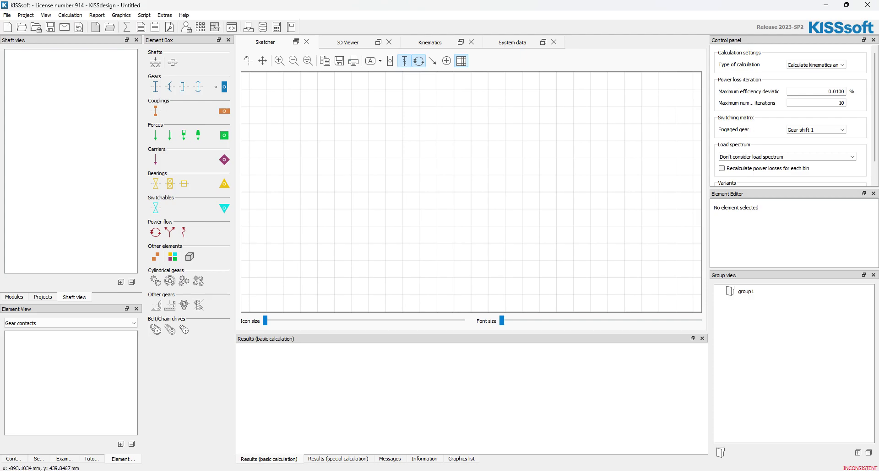
click(155, 62)
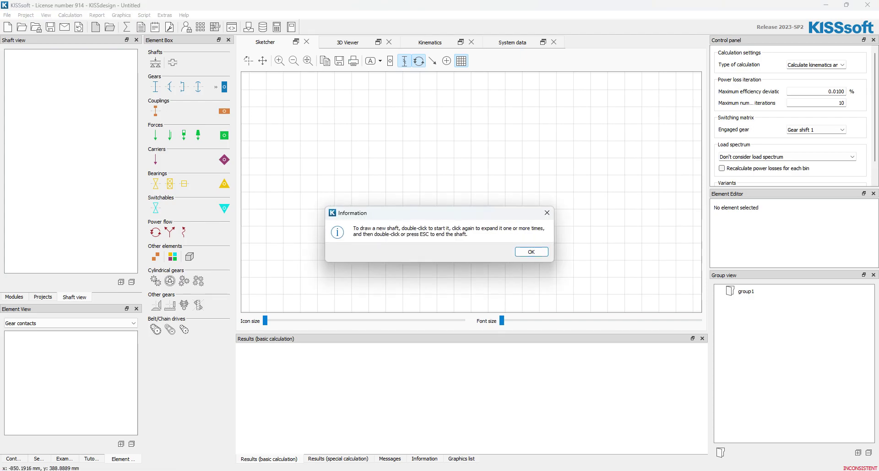
click(530, 252)
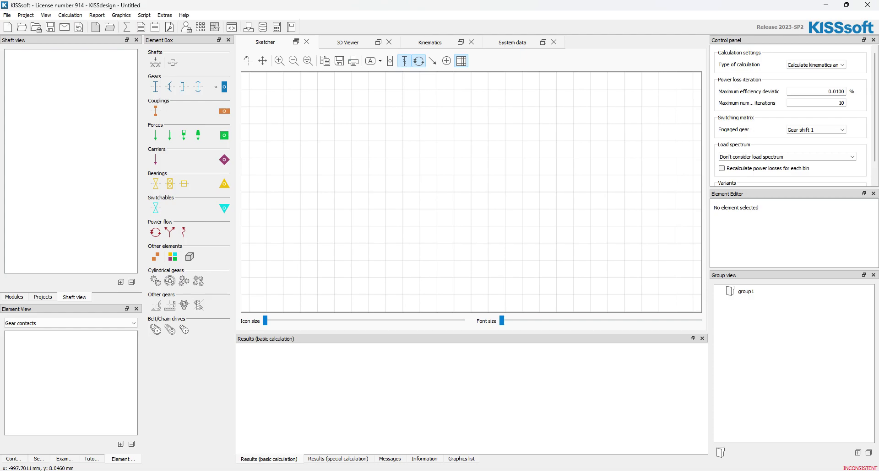
click(300, 192)
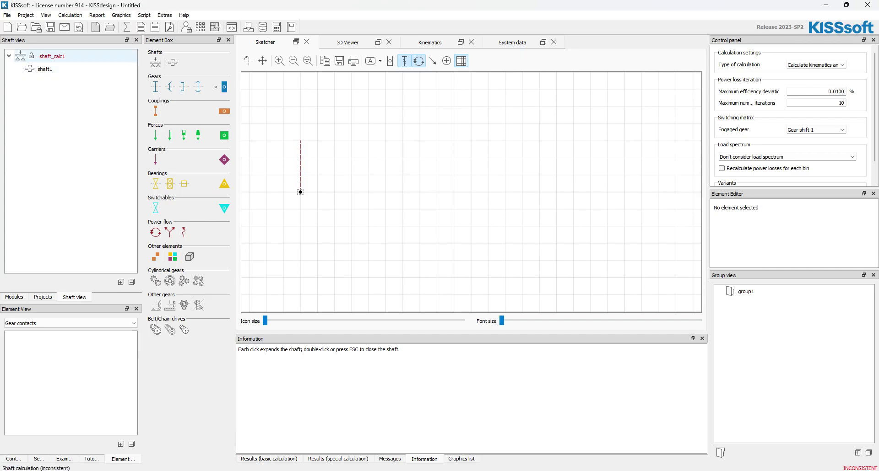
- Check the default element naming in the module-specific settings and close them unchanged
click(169, 27)
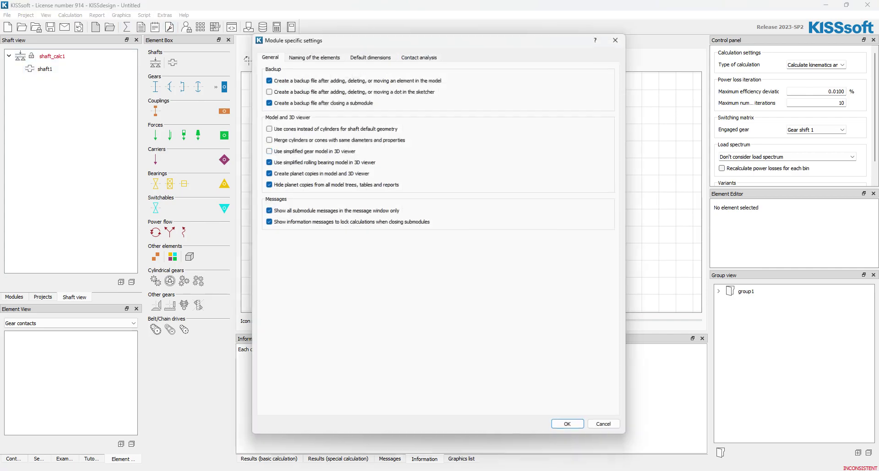
click(312, 53)
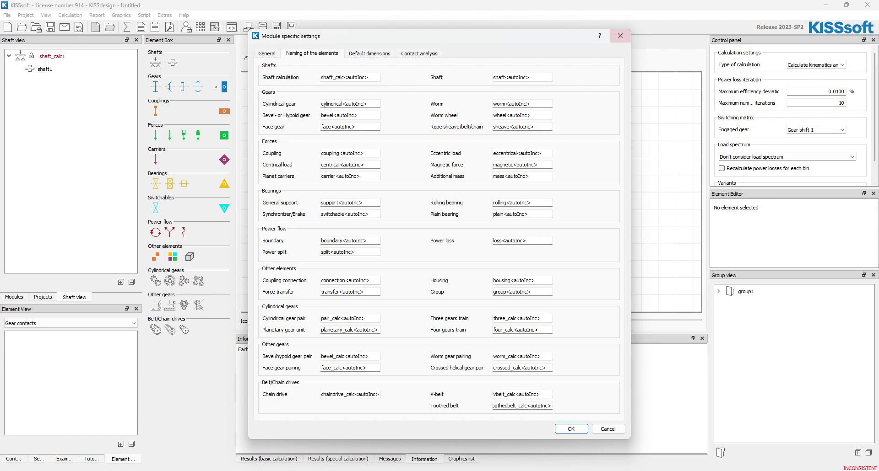
click(620, 36)
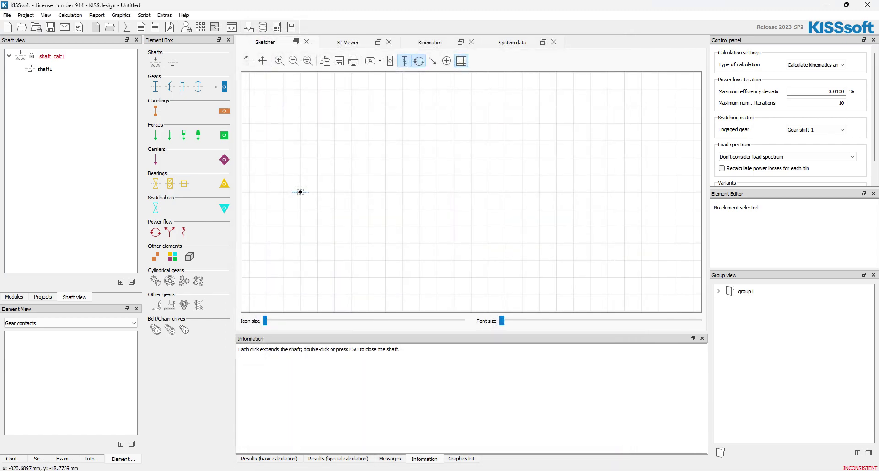
click(301, 192)
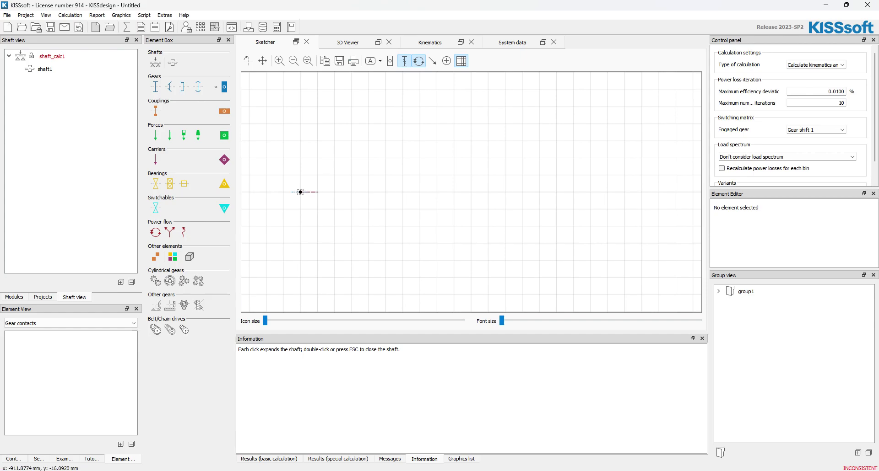
click(300, 192)
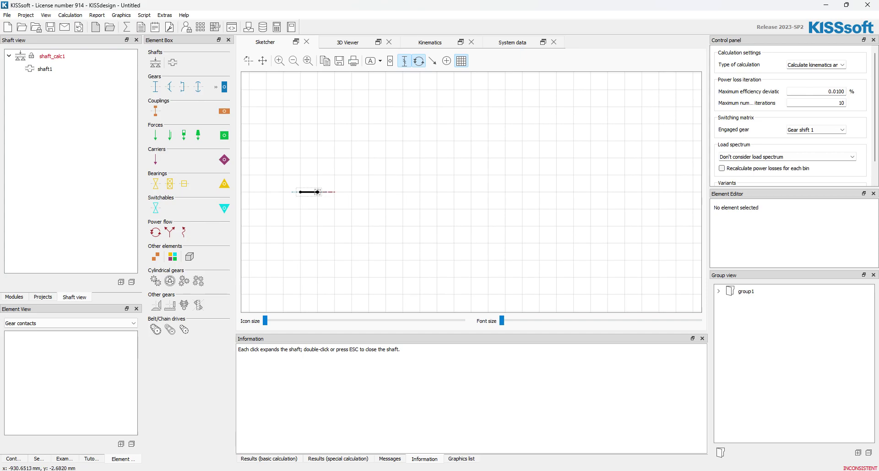
double_click(317, 192)
click(316, 193)
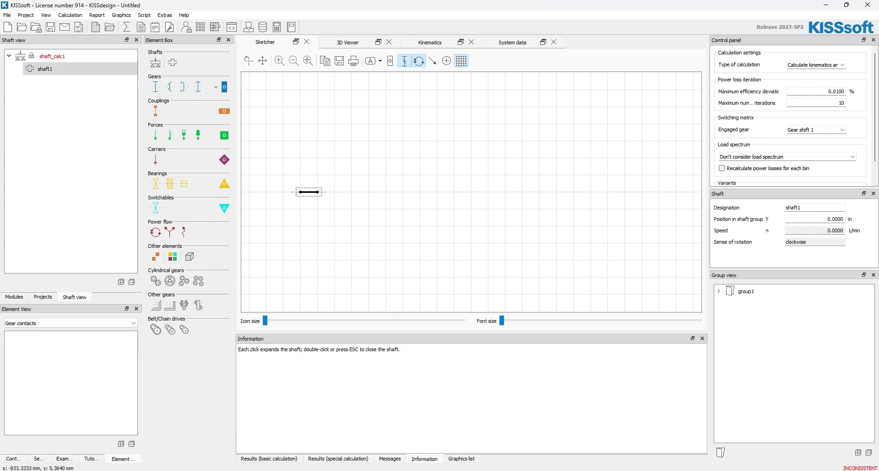
click(317, 192)
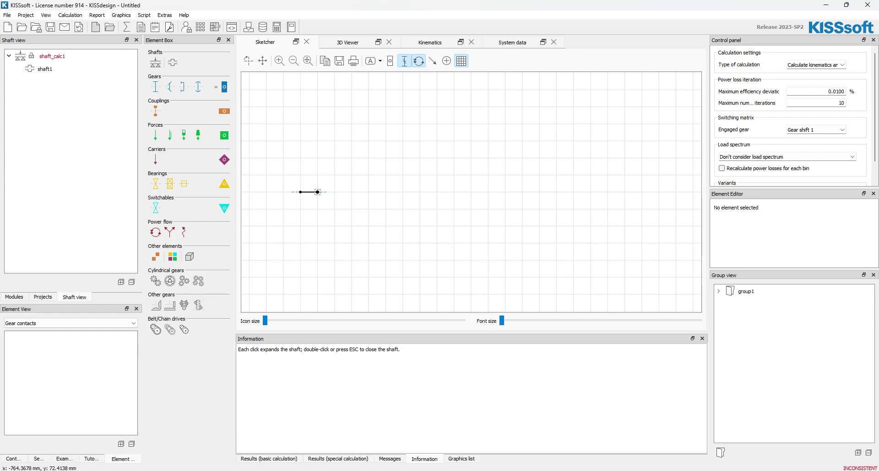
click(309, 192)
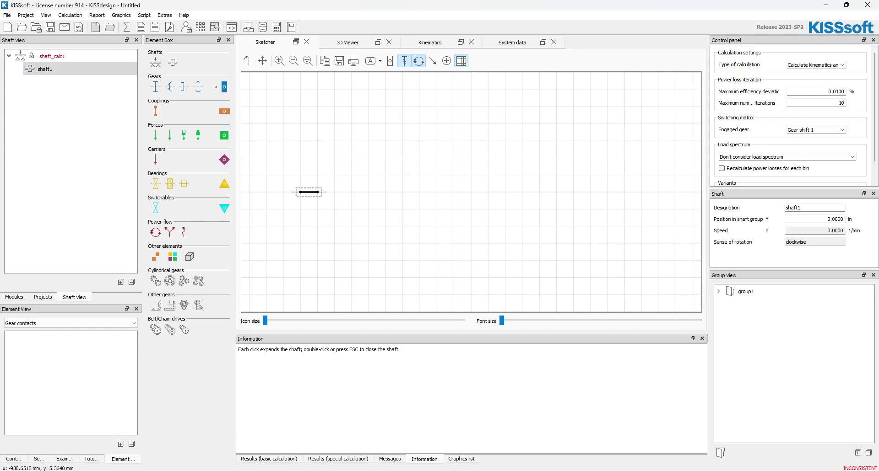
key(Delete)
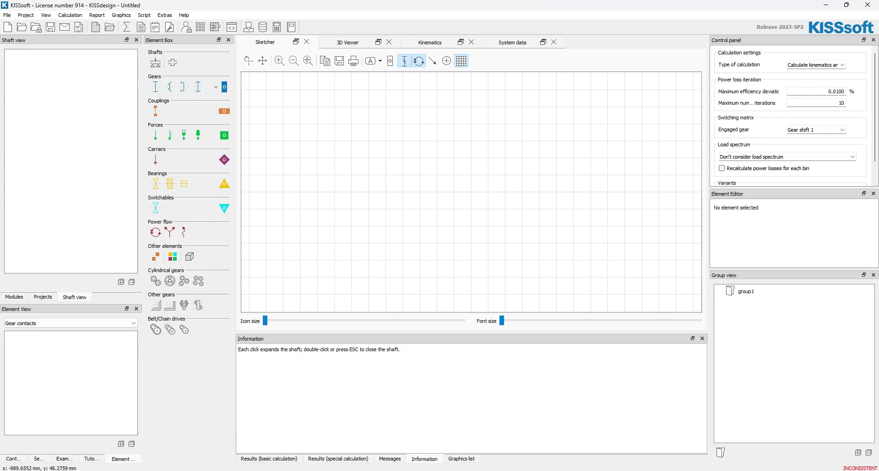
- Draw a horizontal shaft about seven grid squares long in the sketcher and select it
click(300, 192)
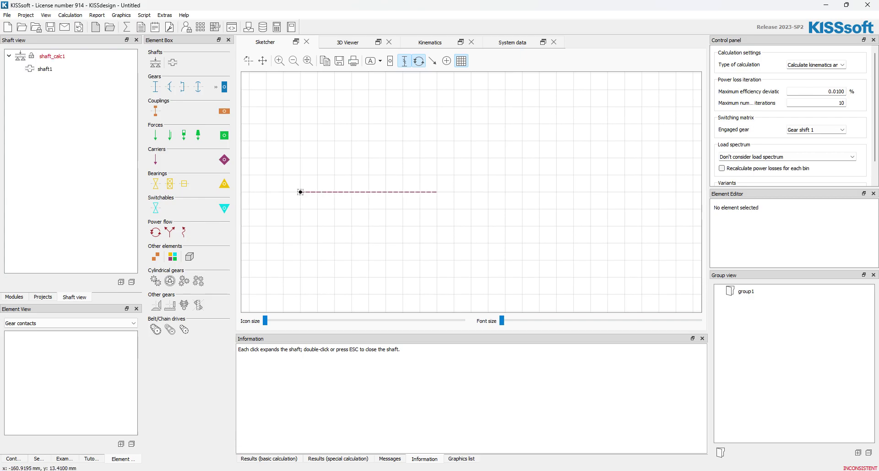
click(420, 192)
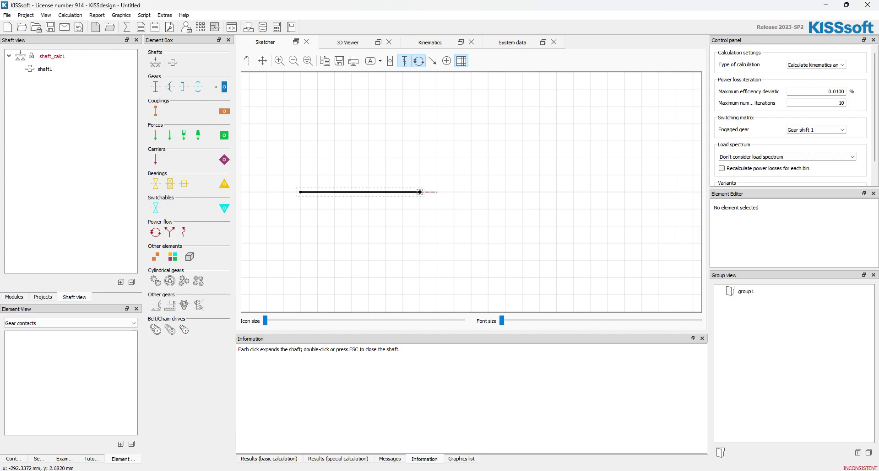
double_click(420, 192)
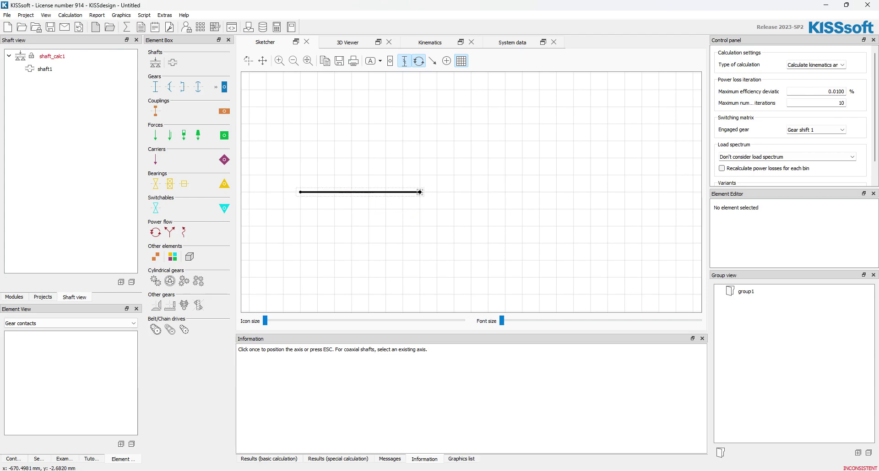
click(351, 192)
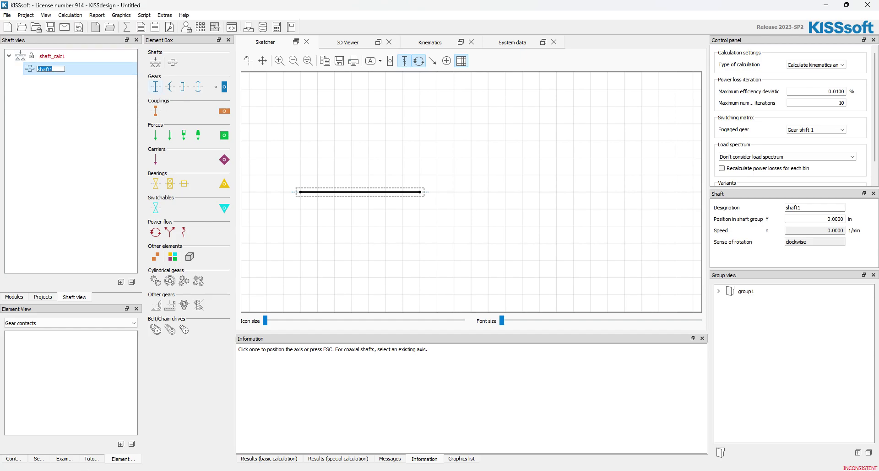
click(45, 69)
click(419, 192)
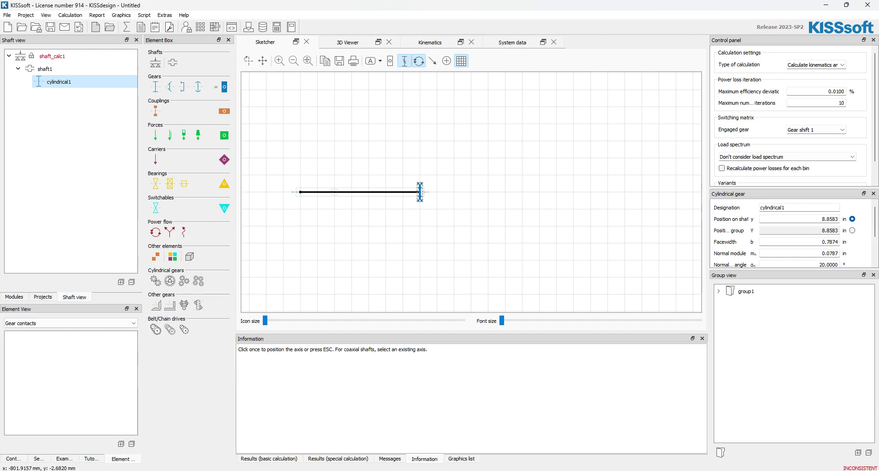
right_click(46, 82)
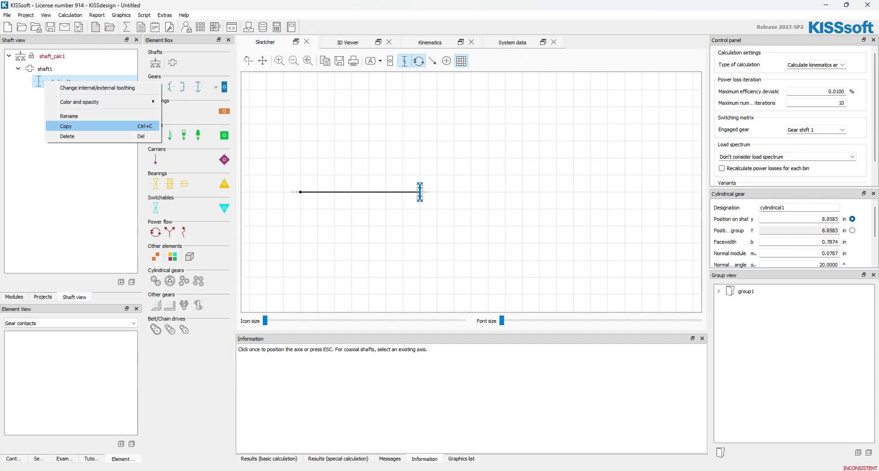
click(67, 136)
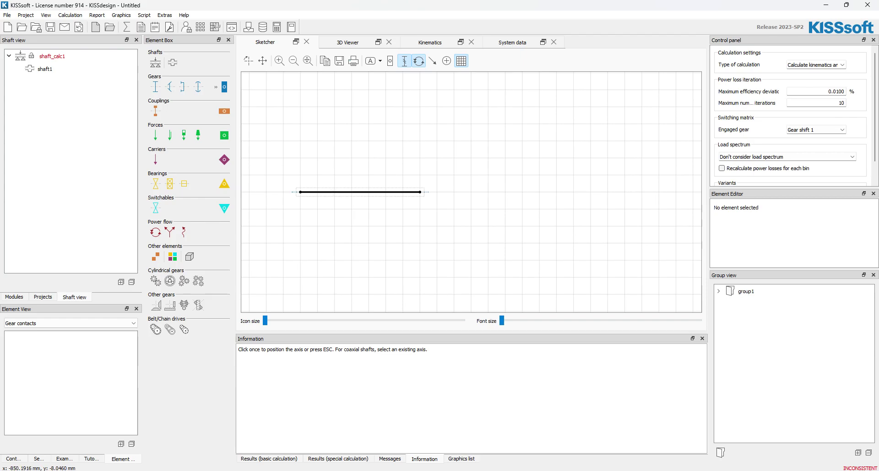
click(318, 192)
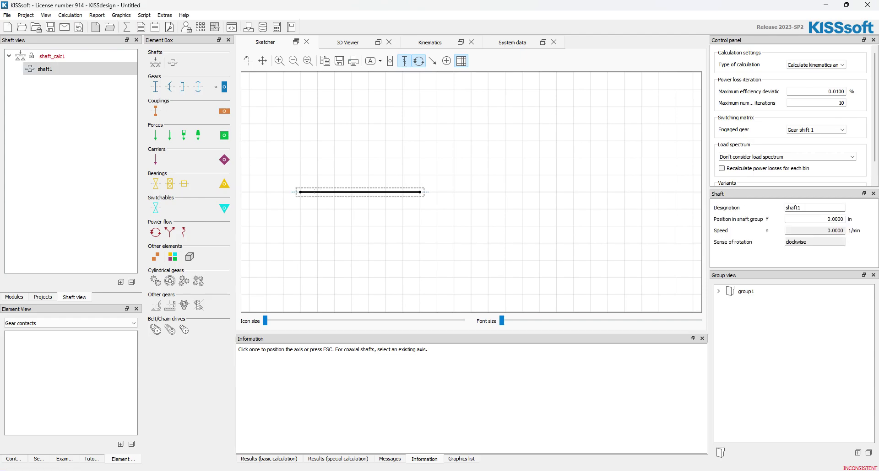
- Add a cylindrical gear on the shaft, one grid square from its left end
right_click(319, 194)
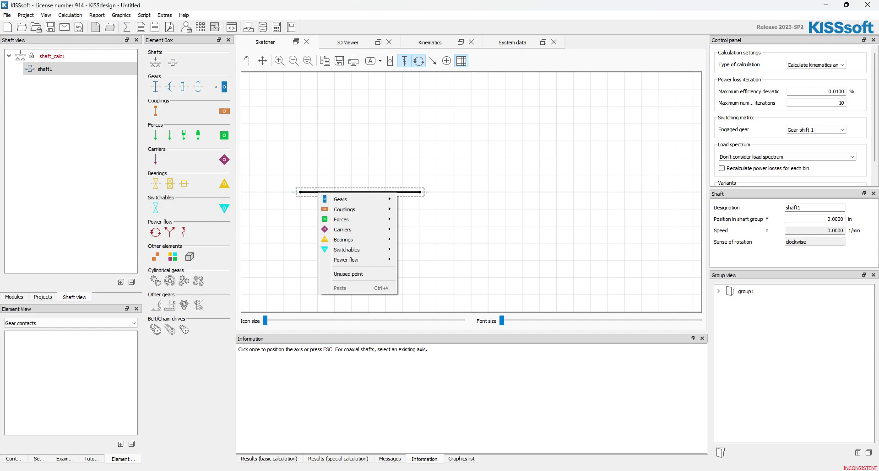
mouse_move(357, 199)
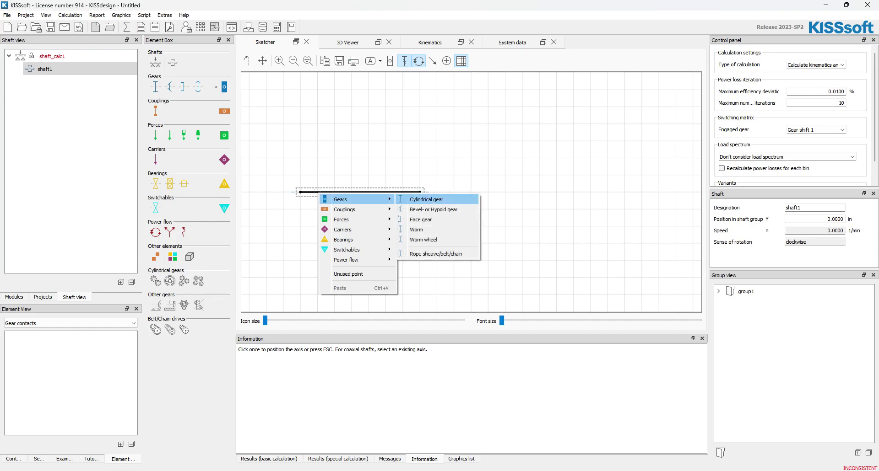
click(424, 199)
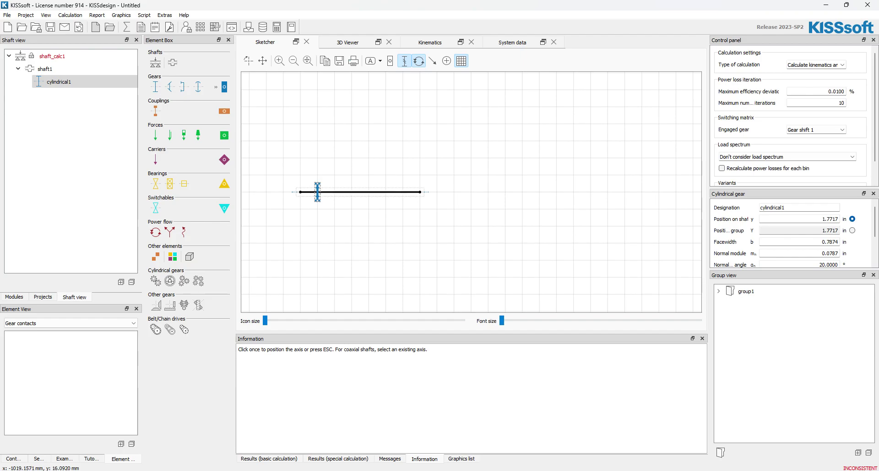
- Add a coupling at the shaft's left end and enlarge the element icons in the sketcher
right_click(300, 192)
key(Down)
key(Down)
key(Down)
key(Down)
key(Up)
key(Up)
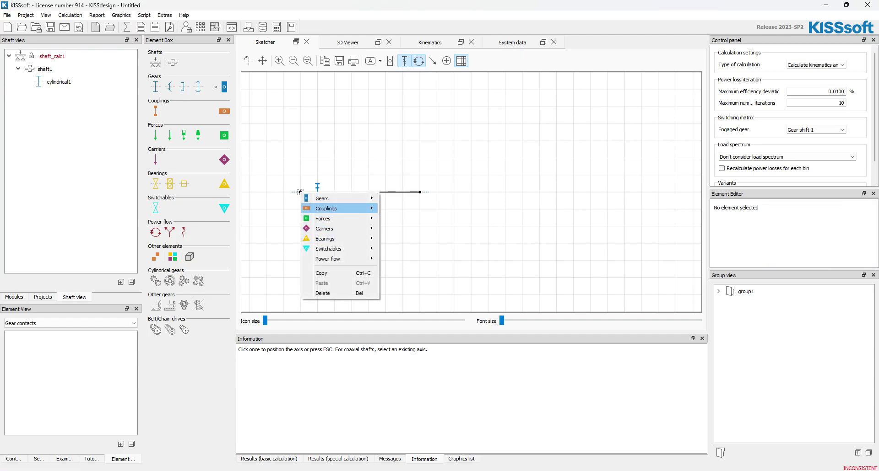
key(Down)
key(Up)
key(Right)
key(Return)
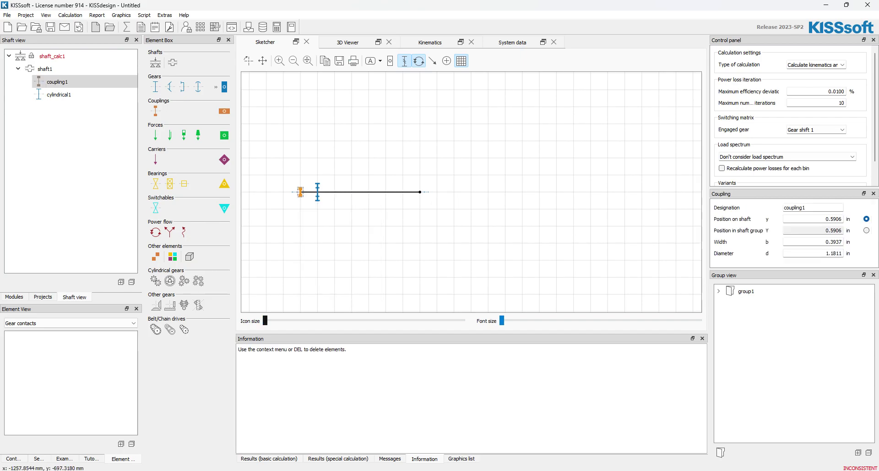
drag(265, 321, 331, 320)
click(329, 261)
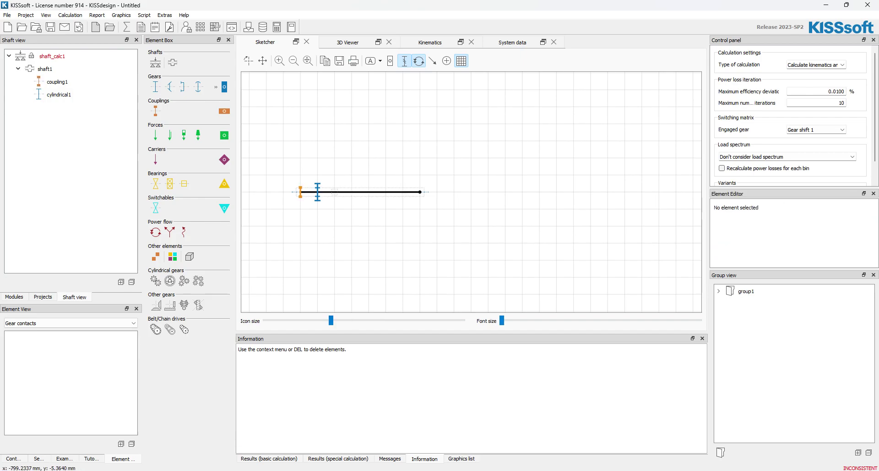
- Add two rolling bearings on the shaft, two and five grid squares from its left end
click(339, 193)
right_click(336, 194)
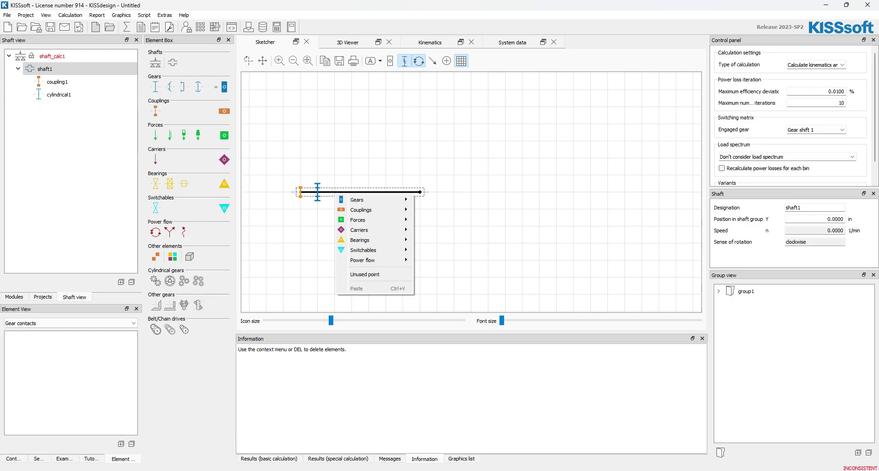
mouse_move(366, 239)
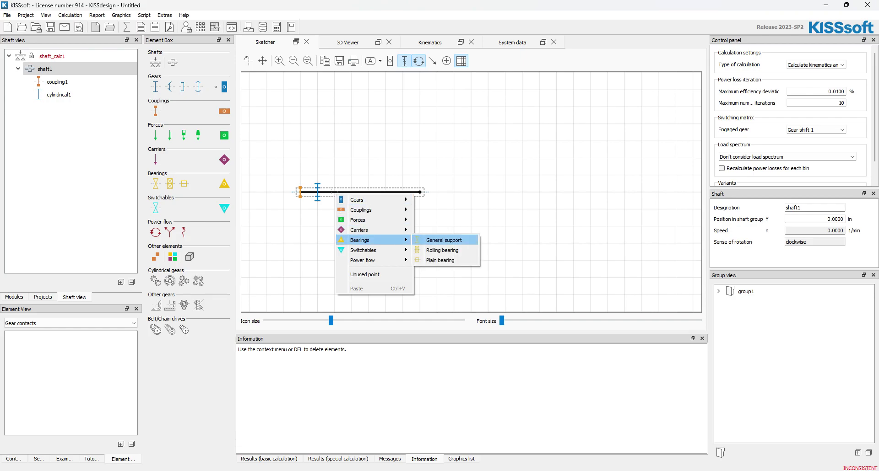
click(441, 250)
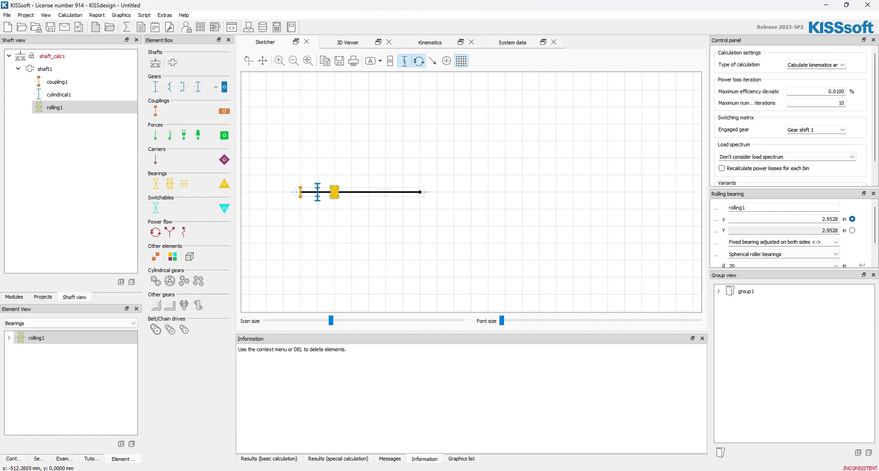
click(387, 193)
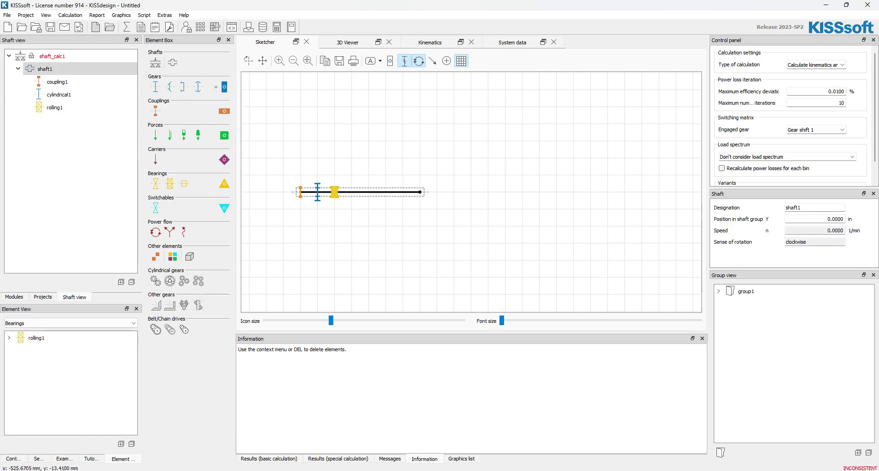
right_click(387, 192)
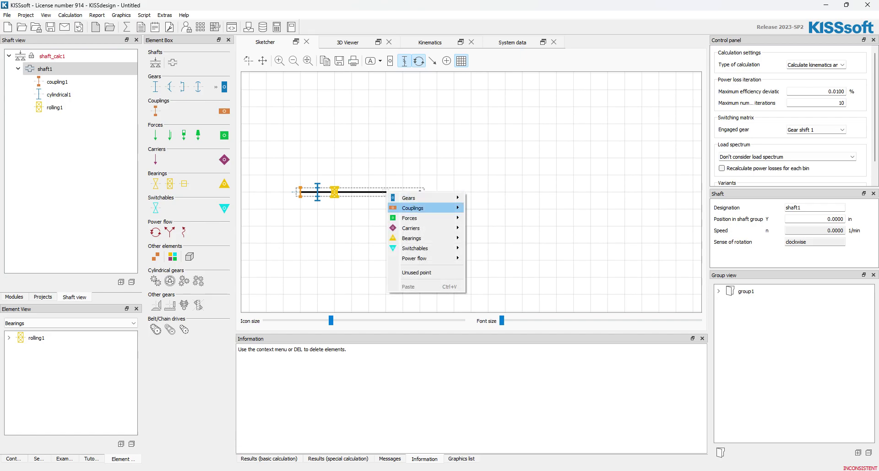
mouse_move(412, 238)
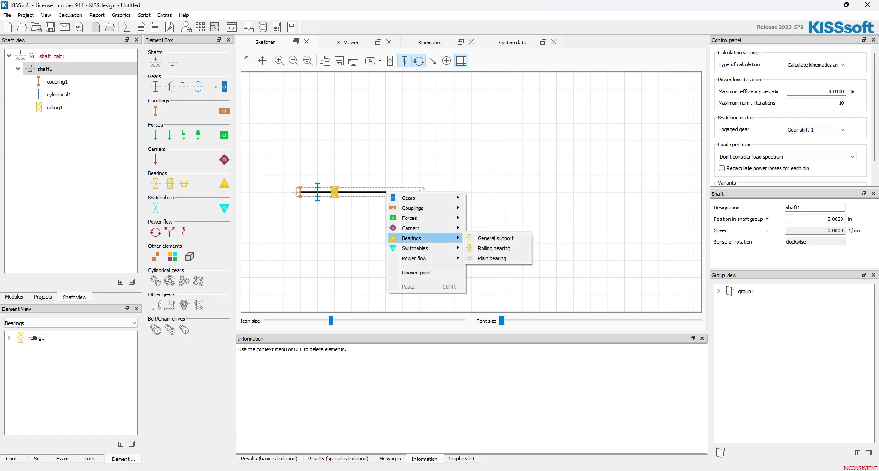
click(493, 248)
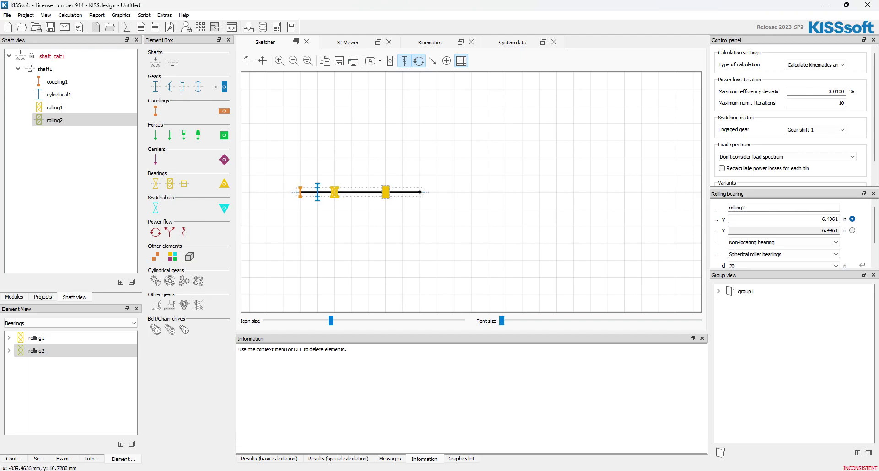
- Shorten the shaft so that it ends at the second rolling bearing, and check the shaft in 3D
click(419, 191)
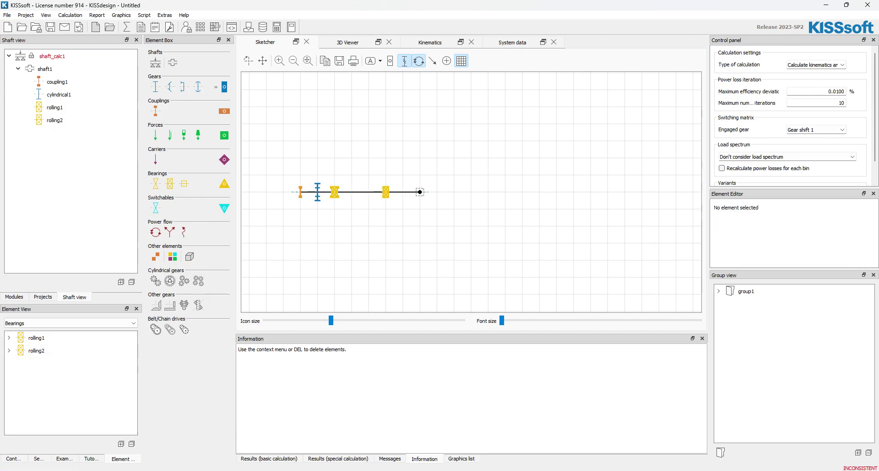
drag(420, 192, 385, 193)
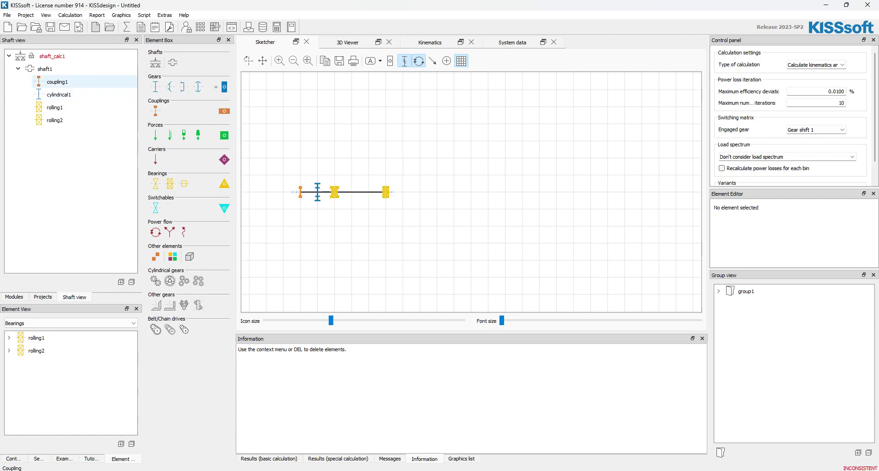
click(346, 42)
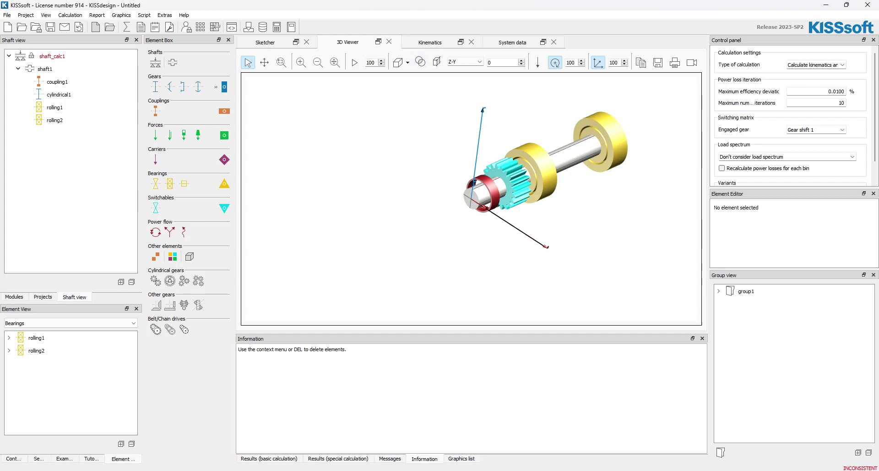
click(265, 42)
- Preview the simplified element symbols and the sketcher without its grid, restoring both display options
right_click(298, 265)
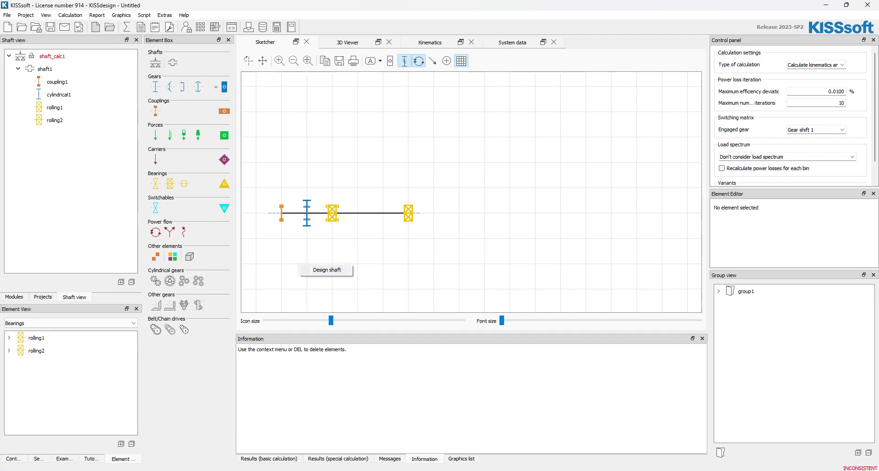
click(262, 61)
mouse_move(412, 220)
mouse_down()
mouse_move(492, 196)
mouse_move(517, 203)
mouse_up()
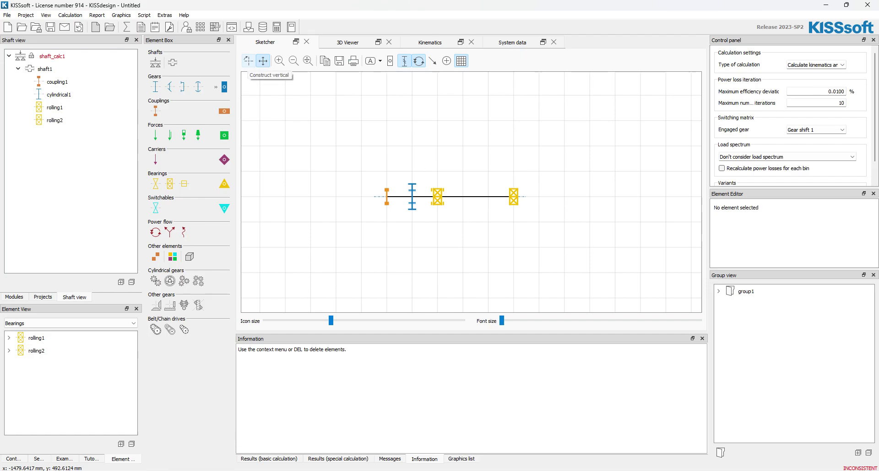
click(262, 61)
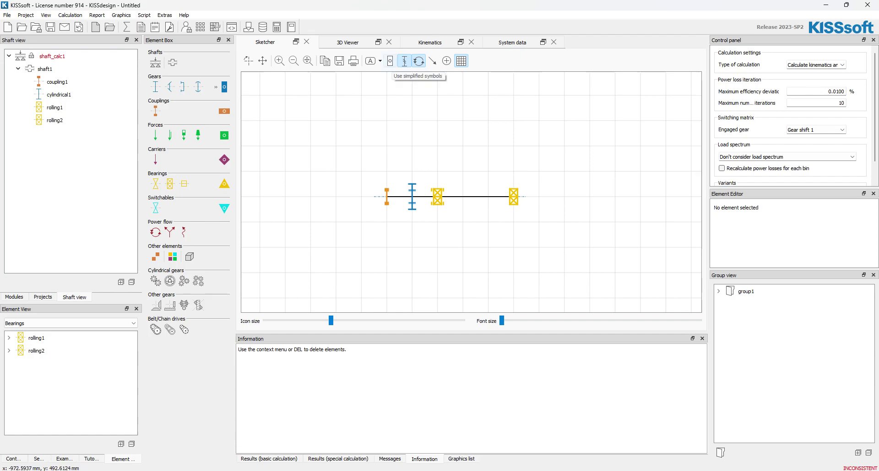
click(390, 61)
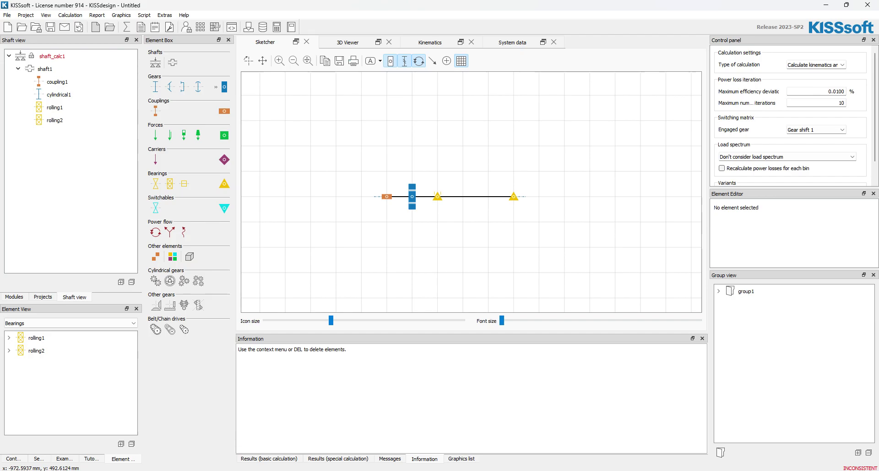
click(389, 61)
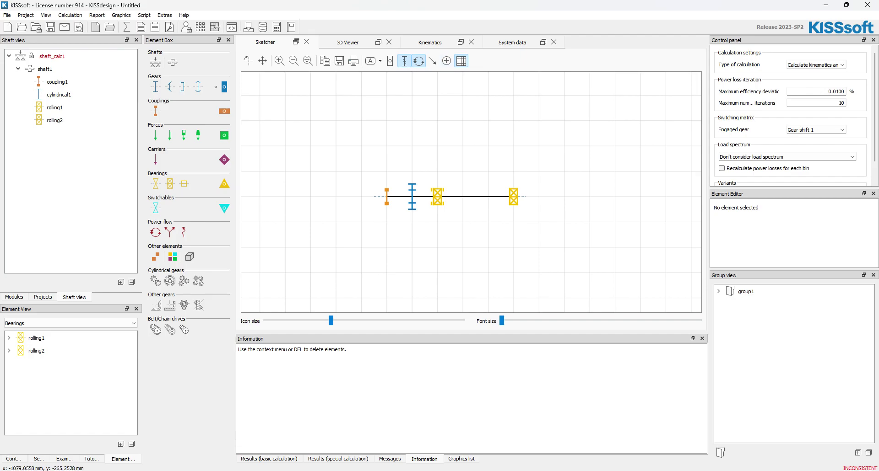
click(460, 61)
click(460, 61)
- Draw a second horizontal shaft about five grid squares long, two squares above the first and starting above its gear
click(411, 146)
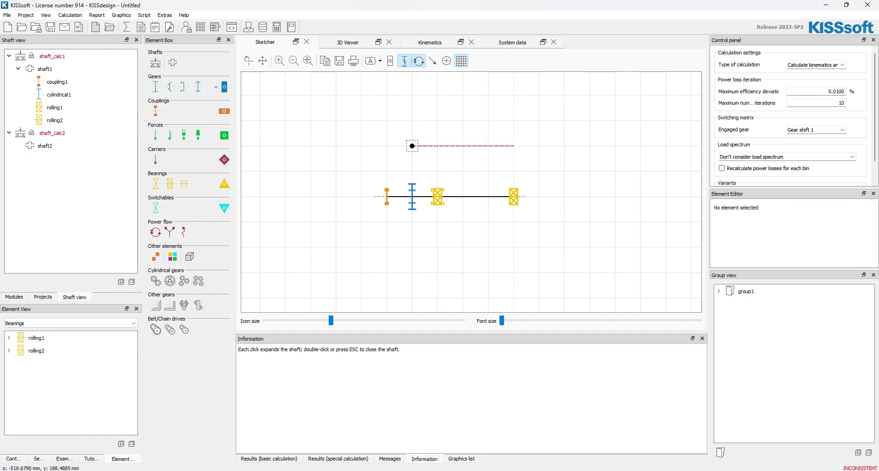
click(538, 145)
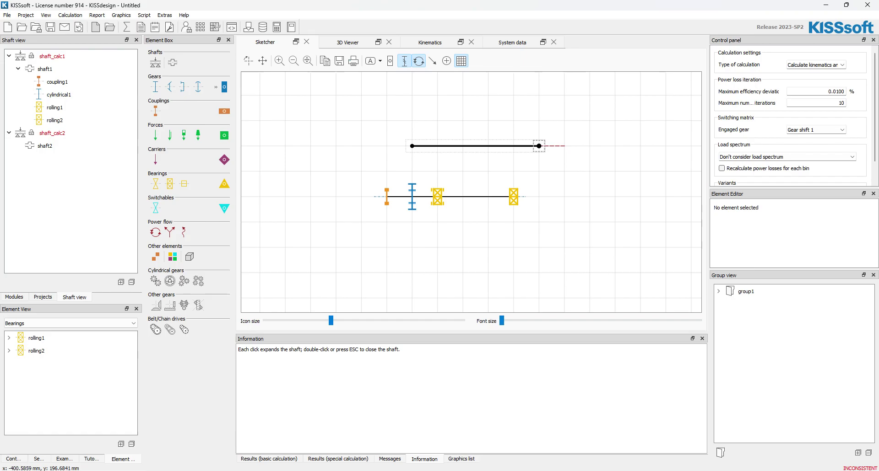
key(Escape)
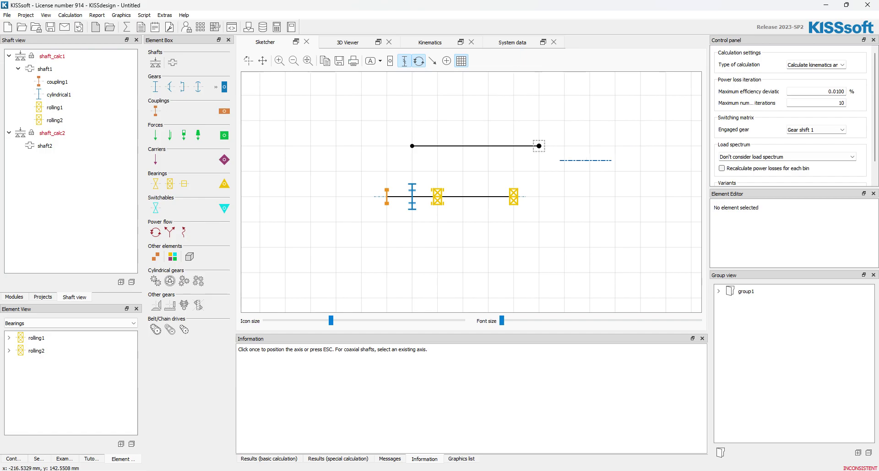
click(461, 148)
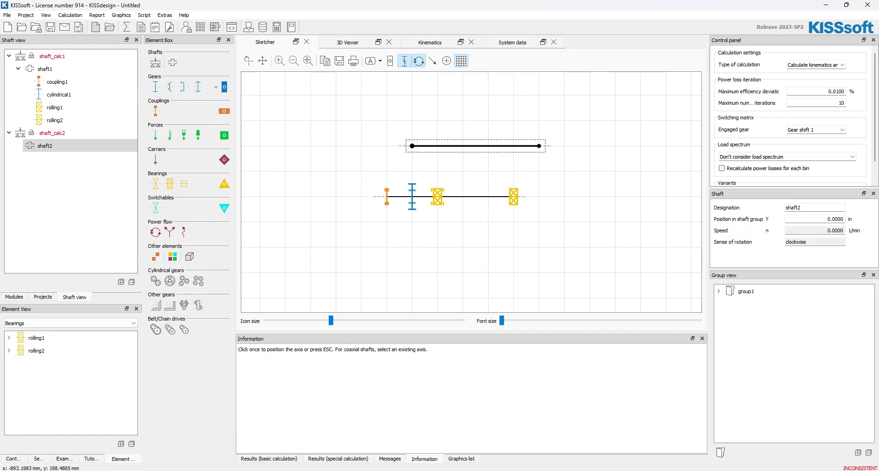
key(Escape)
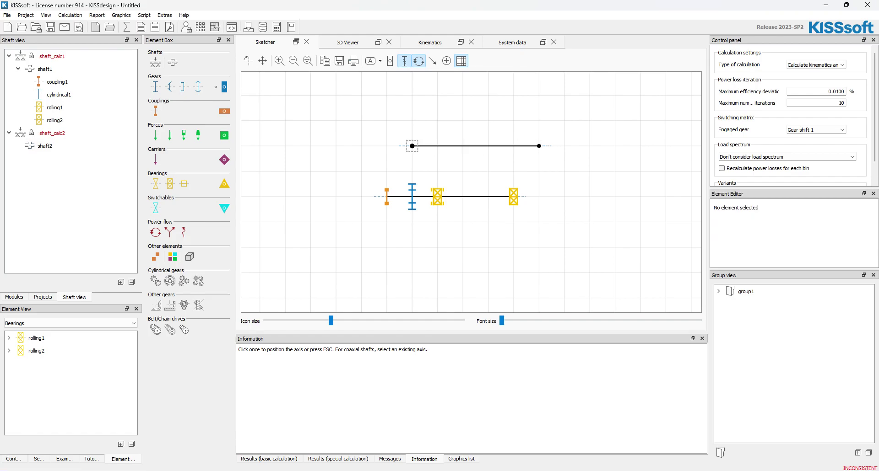
- Add a cylindrical gear at the left end of the upper shaft
right_click(414, 150)
mouse_move(435, 156)
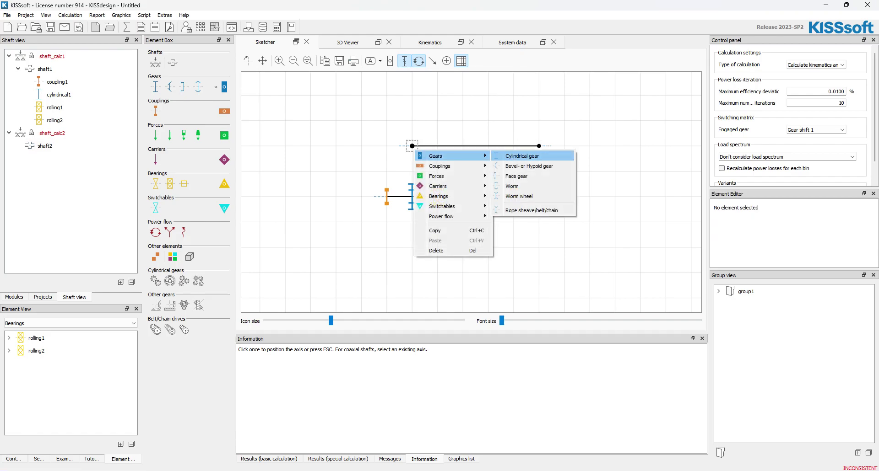
click(521, 156)
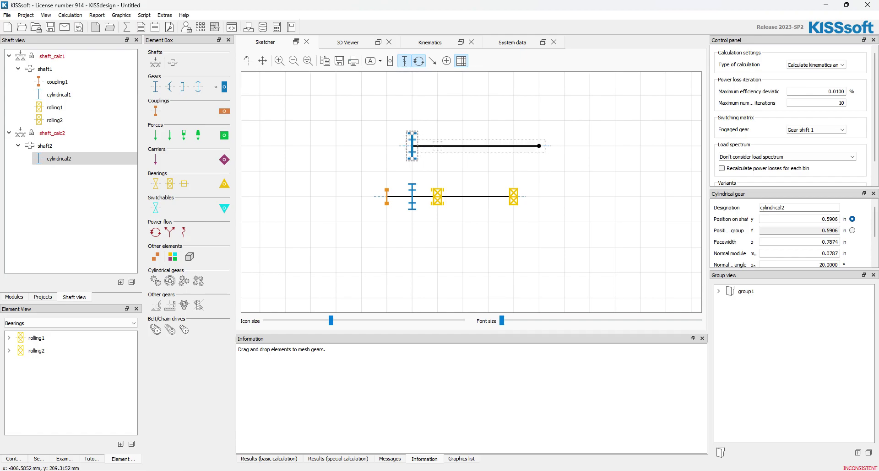
- Add two rolling bearings on the upper shaft, one and four grid squares from its left end
click(437, 146)
right_click(438, 146)
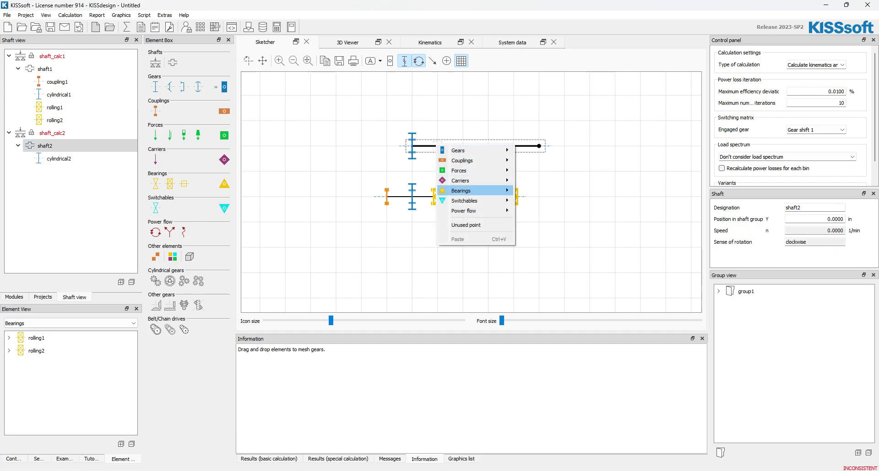
click(543, 201)
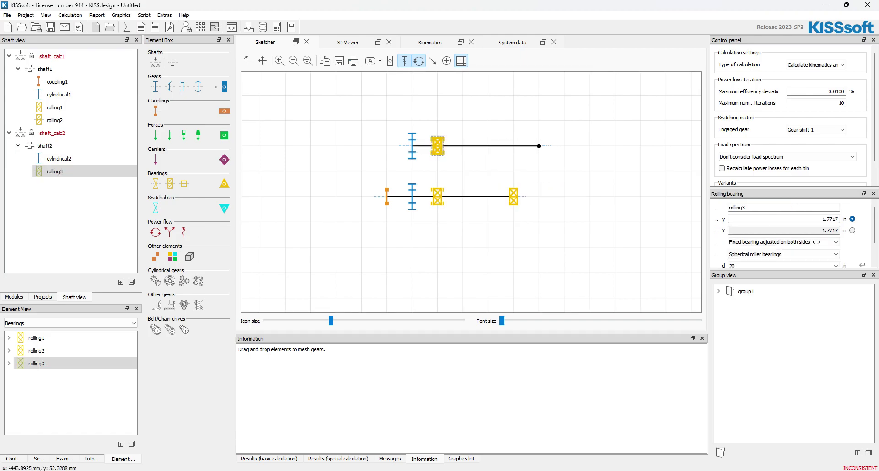
click(516, 146)
right_click(515, 147)
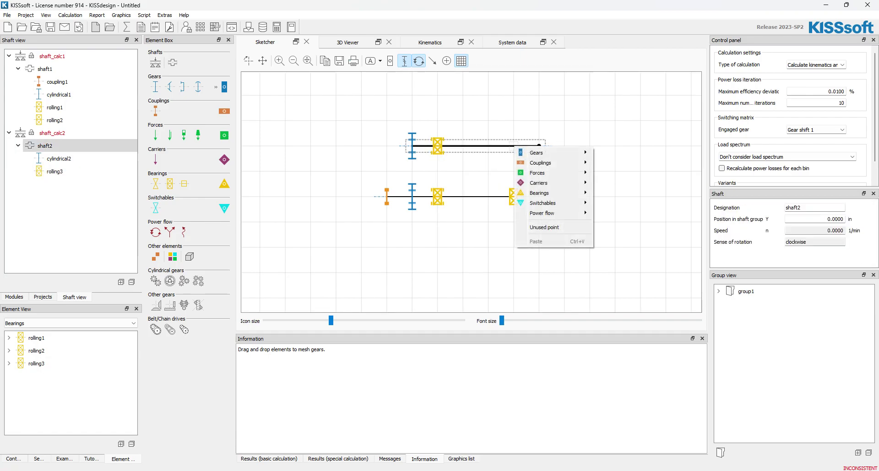
mouse_move(540, 193)
click(620, 203)
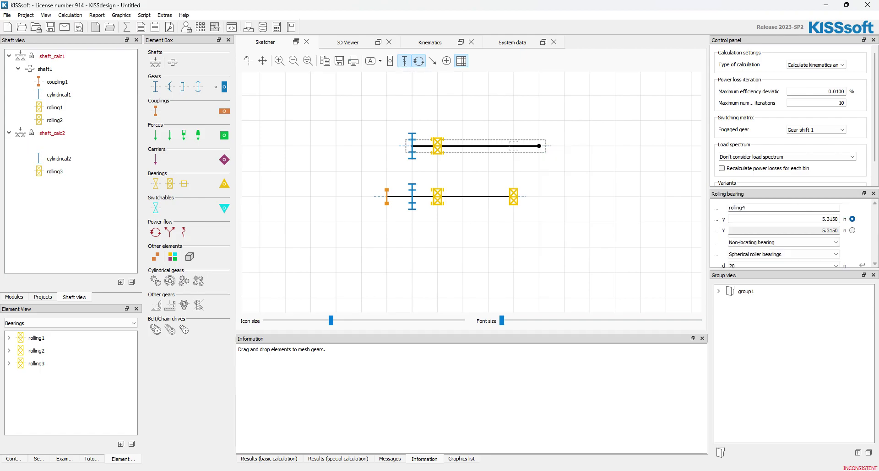
- Add a coupling at the right end of the upper shaft
right_click(538, 146)
mouse_move(564, 161)
click(634, 161)
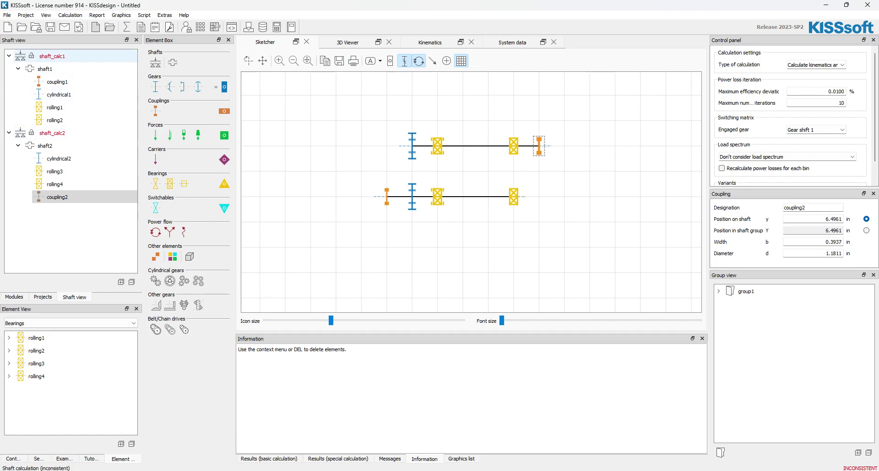
- Rename the first shaft calculation, shaft_calc1, as Input_Shaft
click(52, 55)
double_click(52, 56)
text(Input)
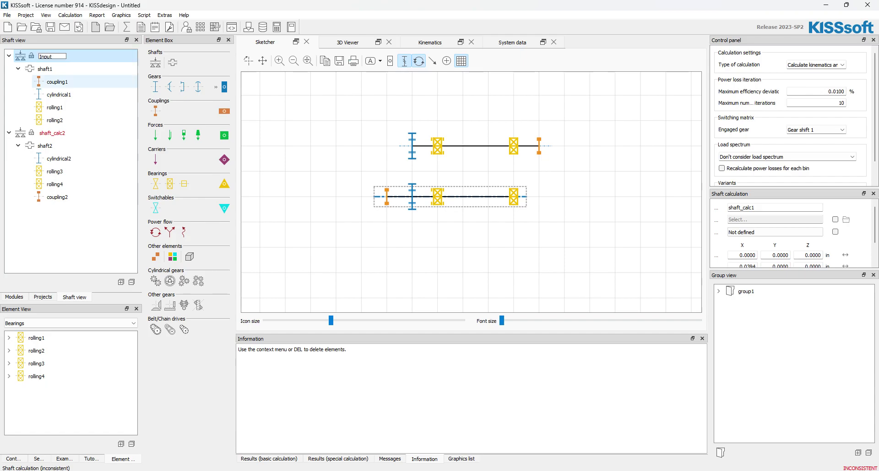
text( Shaft)
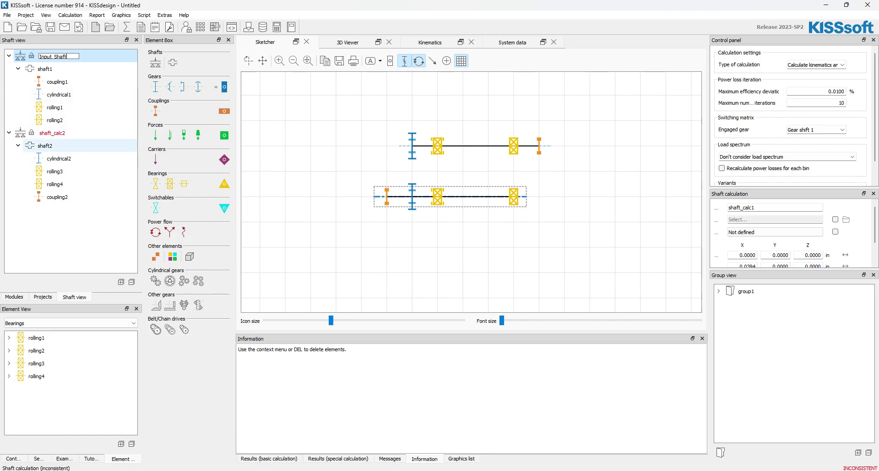
- Rename the second shaft calculation, shaft_calc2, as Output_Shaft
click(52, 132)
double_click(52, 132)
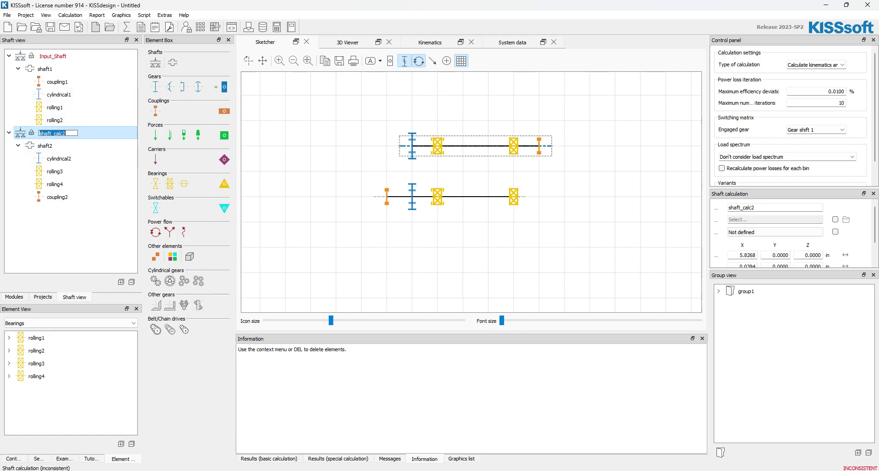
text(Output)
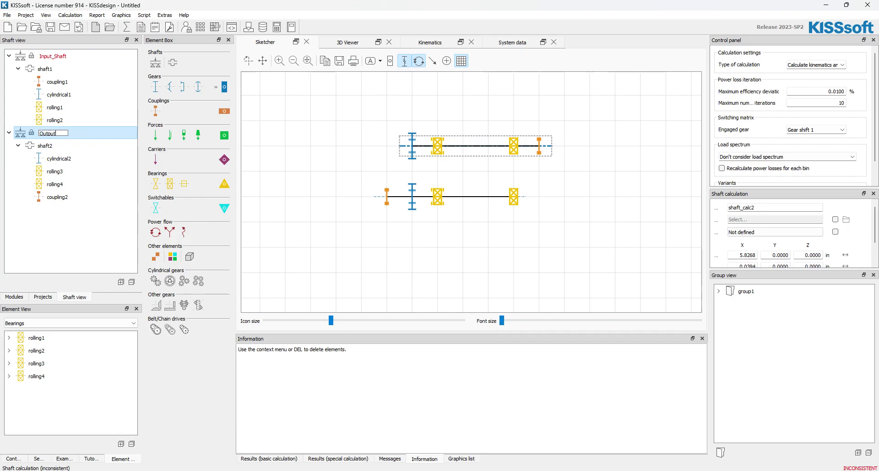
text(_Shaft)
key(Return)
key(Escape)
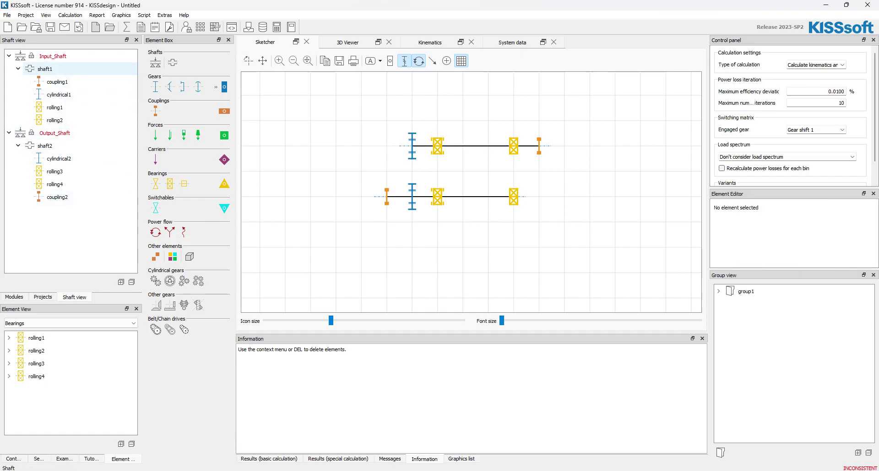
- Rename the coupling on the input shaft as Input
click(57, 81)
double_click(57, 81)
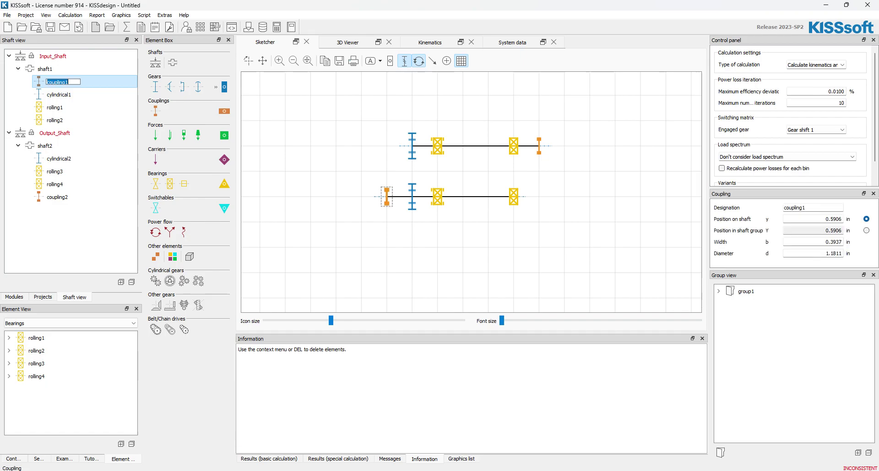
text(Input)
key(Return)
- Rename the coupling on the output shaft as Output
right_click(61, 200)
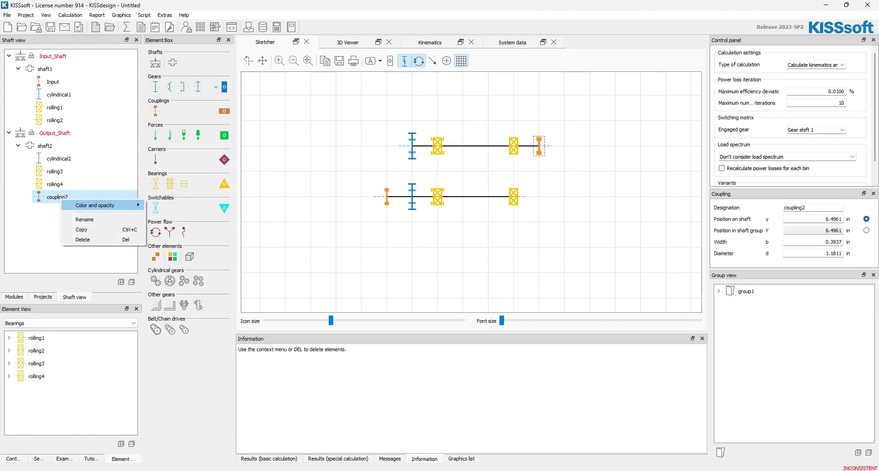
click(87, 220)
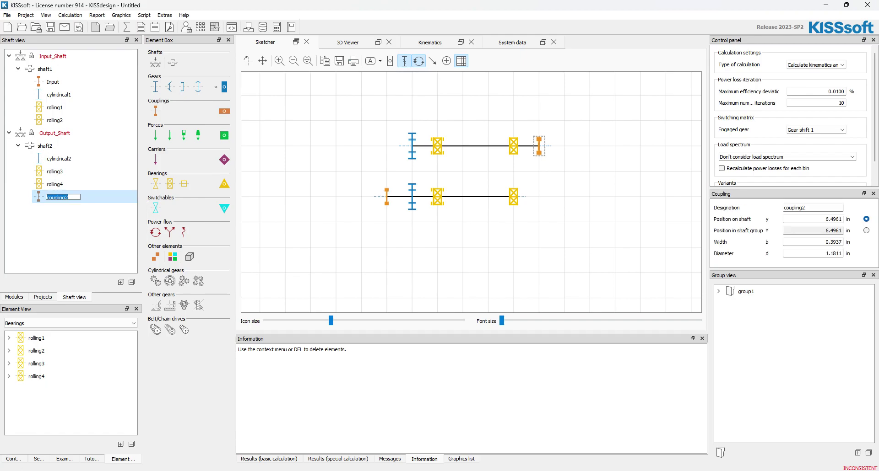
text(Output)
key(Return)
key(Escape)
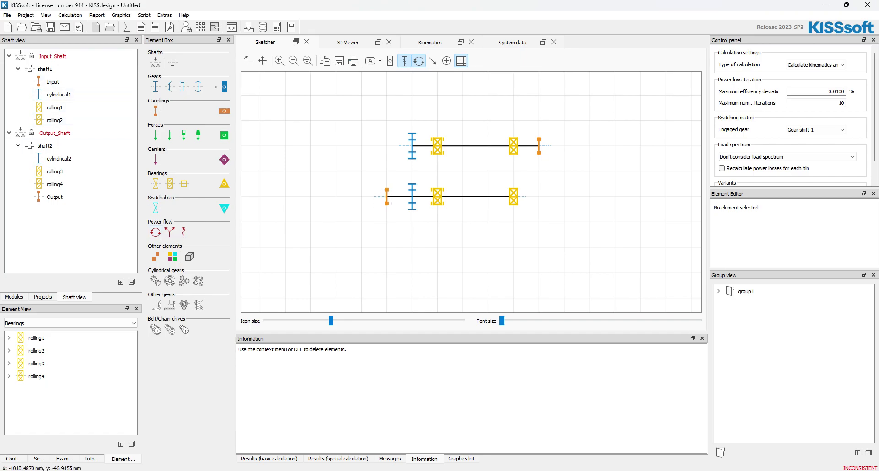
- Add a power flow boundary condition to the Input coupling and name it Input_bis
click(386, 197)
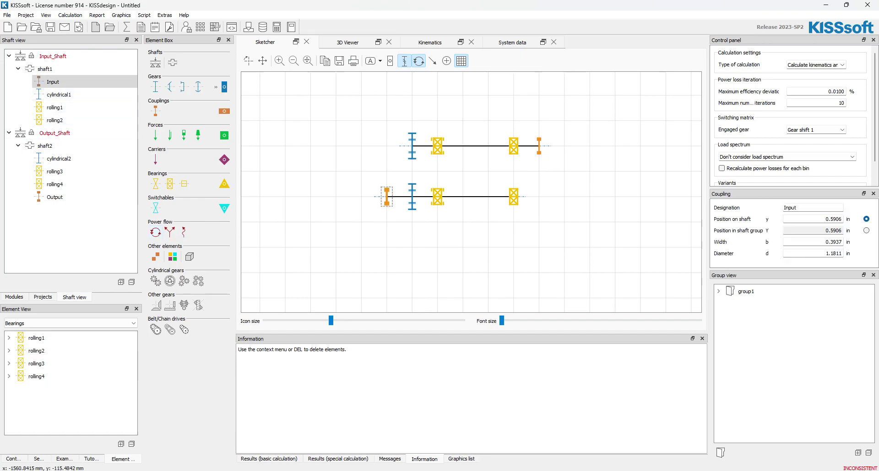
click(156, 233)
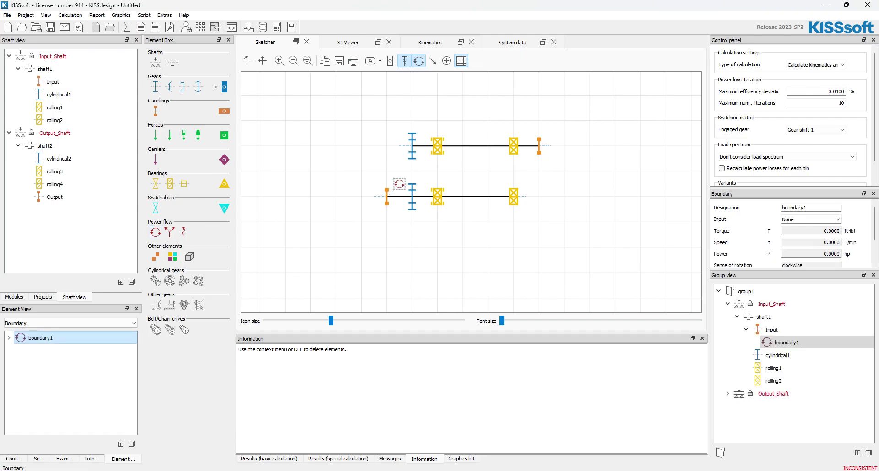
double_click(40, 338)
click(40, 338)
text(Input_bis)
key(Return)
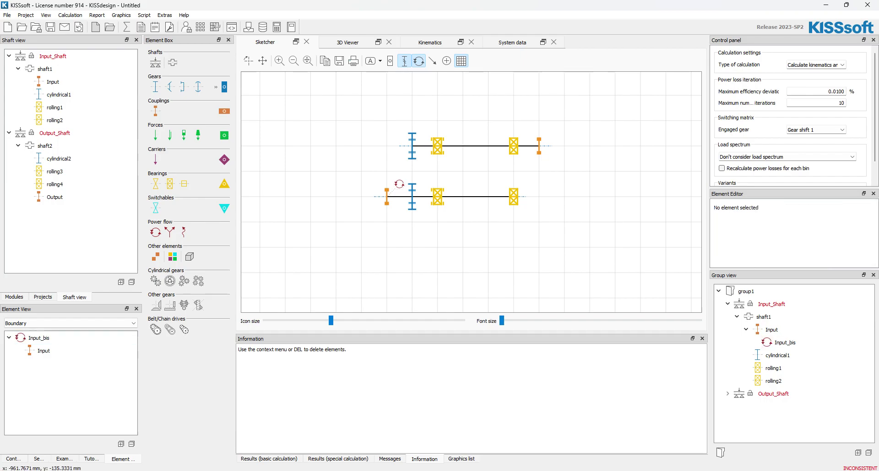
- Add a power flow boundary condition to the Output coupling and name it Output_bis
click(538, 146)
right_click(540, 153)
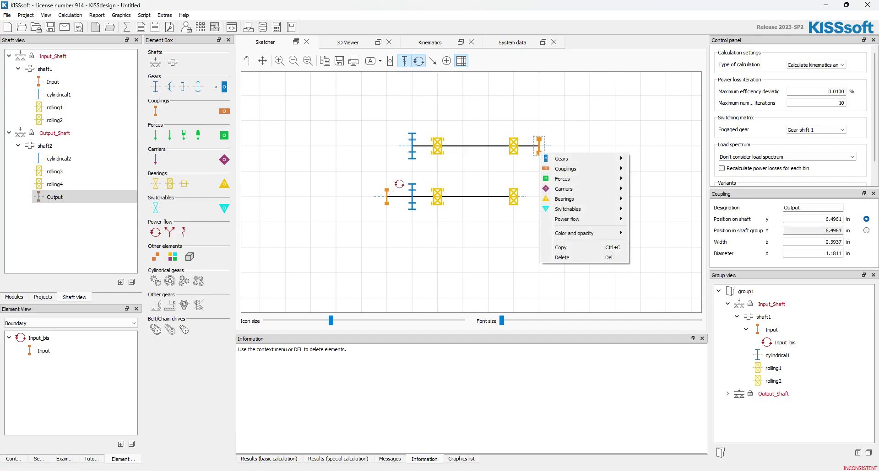
key(Escape)
click(538, 145)
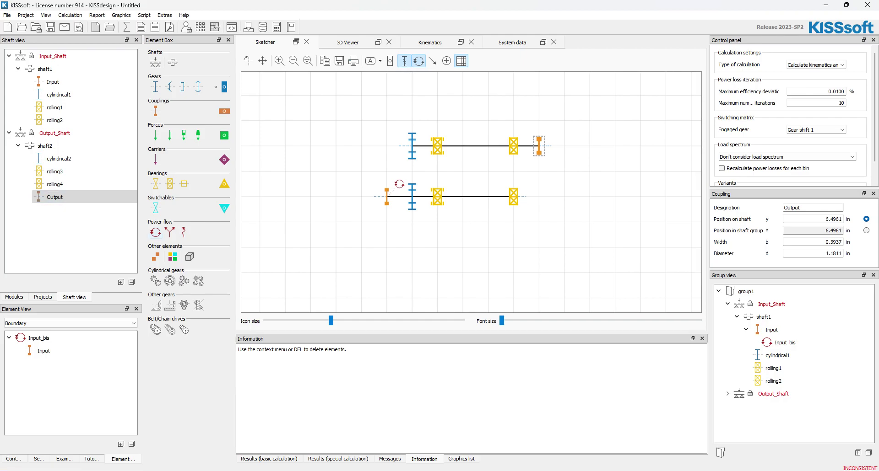
click(155, 233)
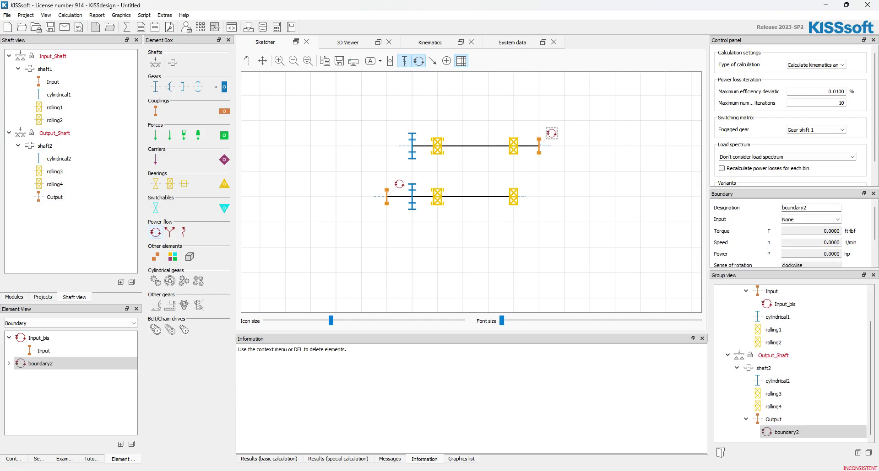
key(F2)
text(Output_bis)
key(Return)
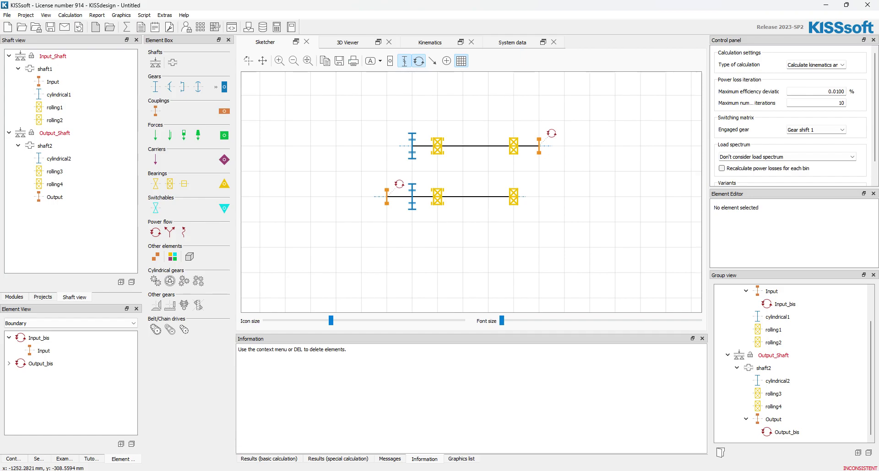
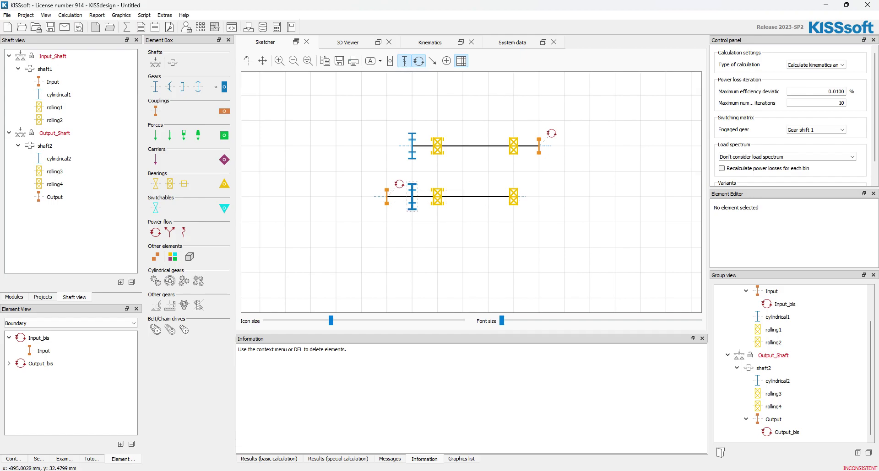
- Connect the cylindrical gears of the two shafts as a gear pair and expand the pair in the list of gear contacts
click(412, 145)
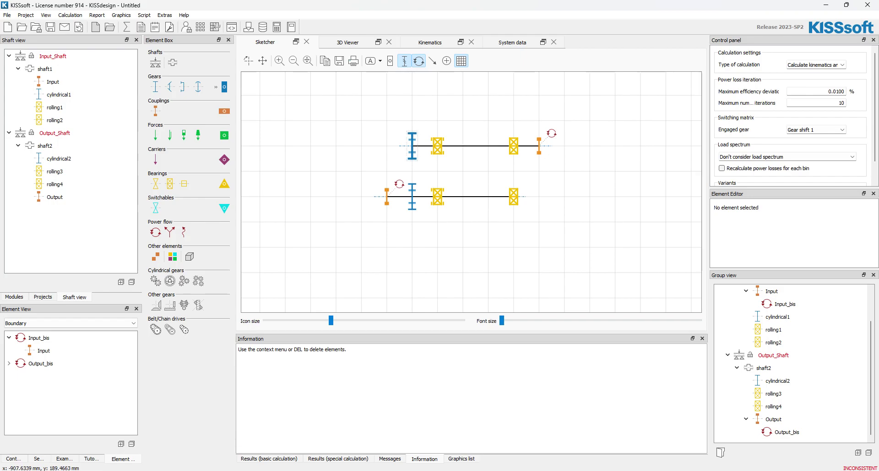
click(412, 197)
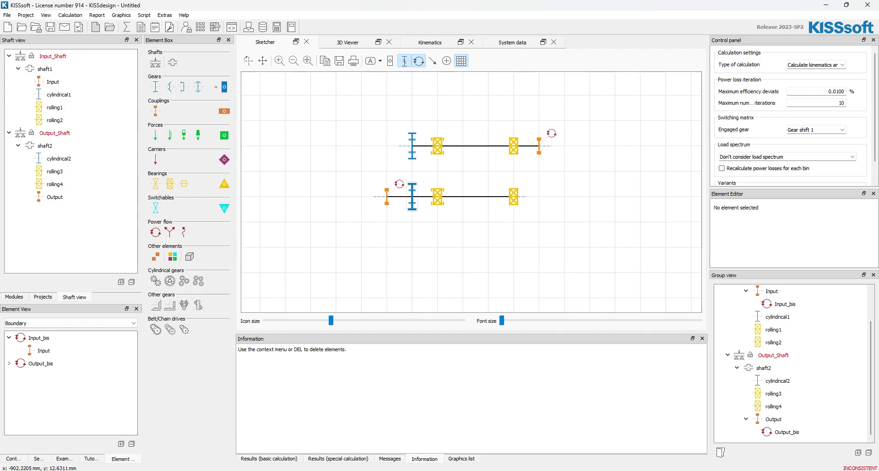
drag(412, 187, 411, 155)
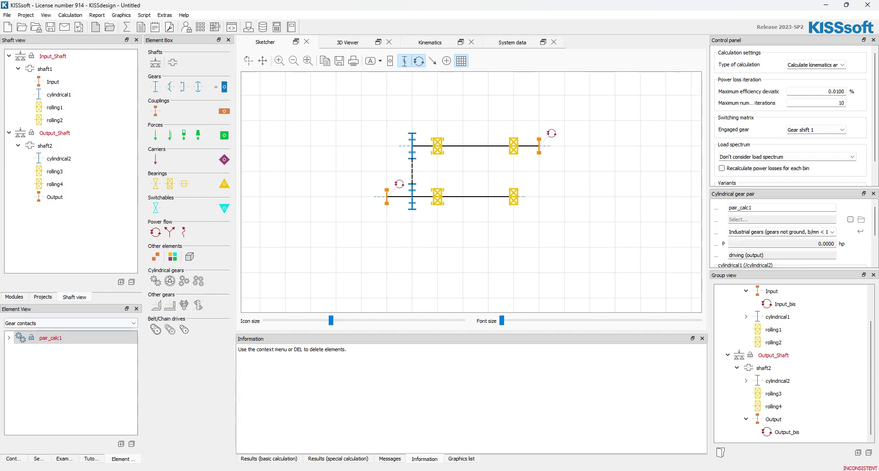
click(68, 323)
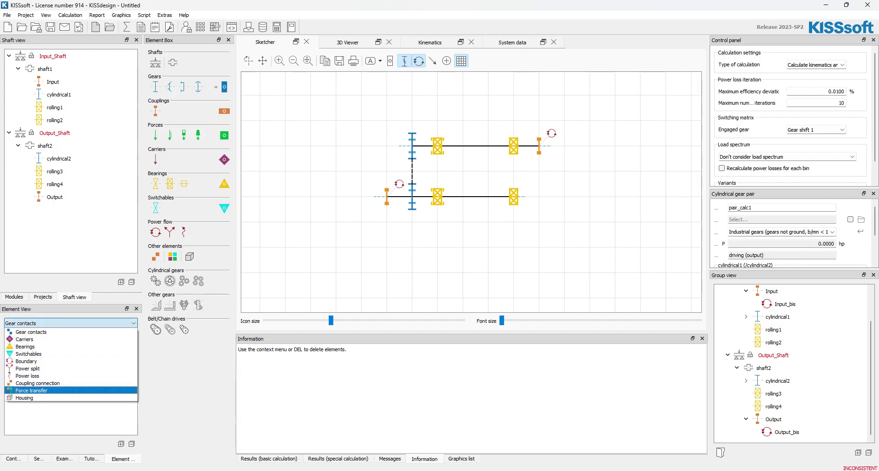
click(30, 332)
click(9, 338)
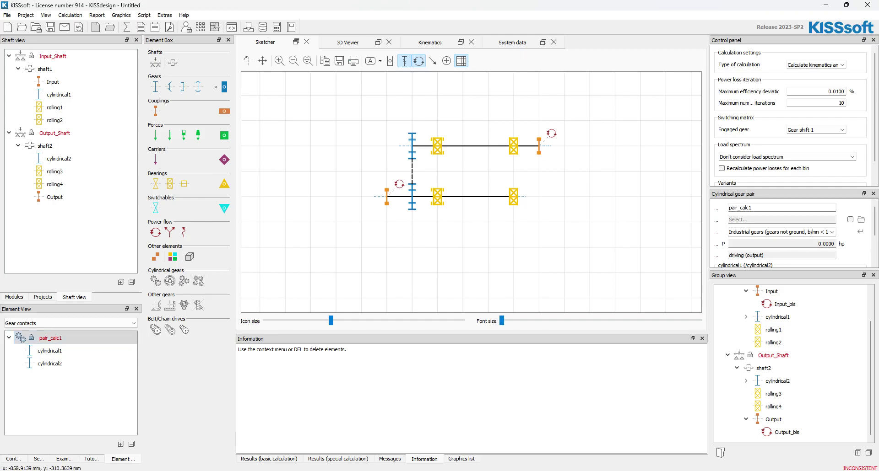
- In the kinematics power flow table, set the input type of the Input_bis boundary condition to Torque/speed
click(429, 43)
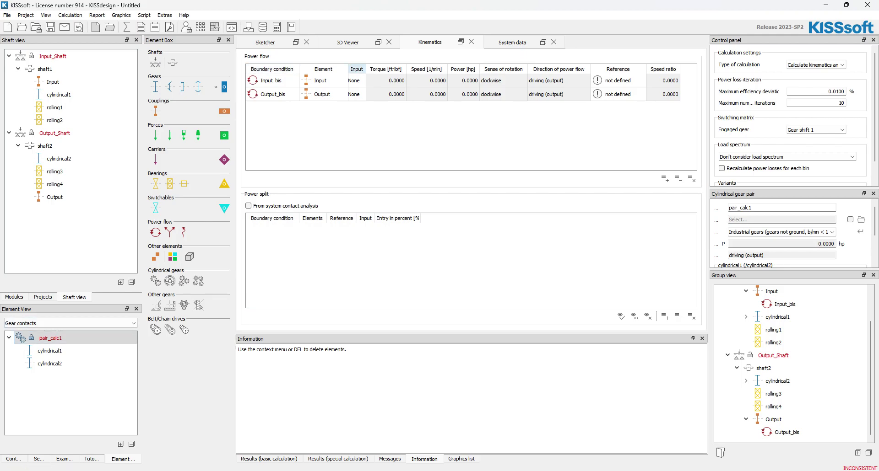
mouse_move(366, 69)
mouse_down()
mouse_move(388, 69)
mouse_move(381, 70)
mouse_up()
double_click(364, 80)
key(Down)
key(Down)
key(Down)
key(Down)
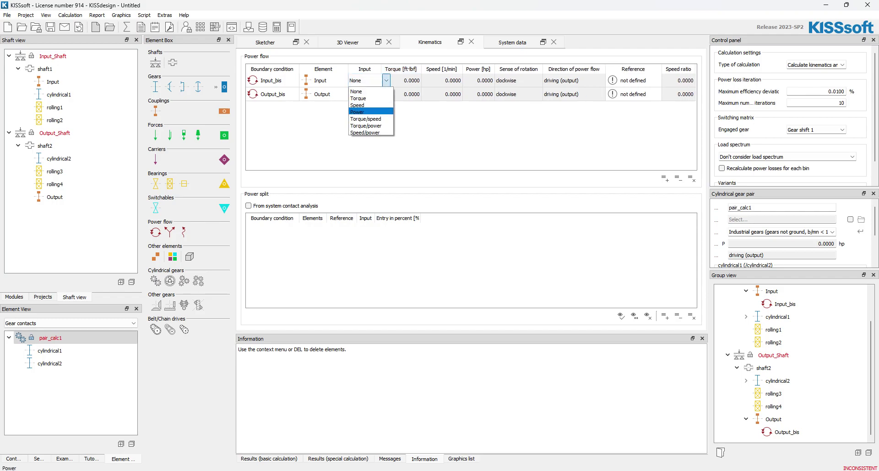
click(365, 118)
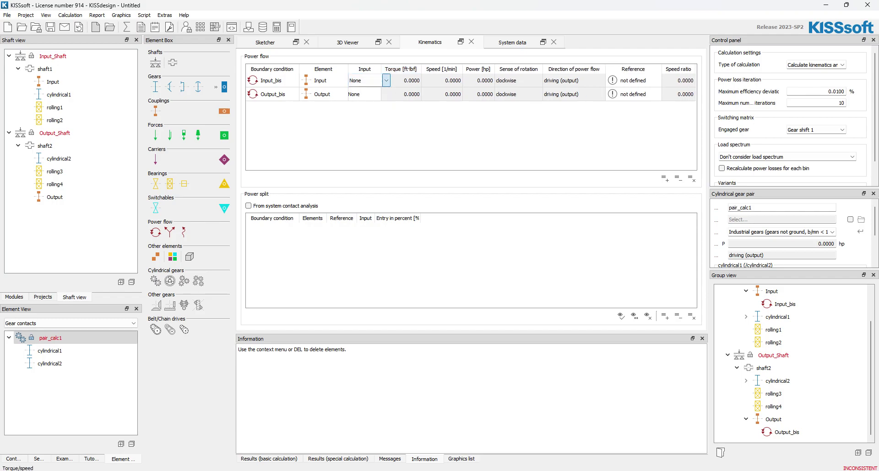
- Try Torque/speed as the input type of the Output_bis boundary condition, and set it back to None
double_click(364, 94)
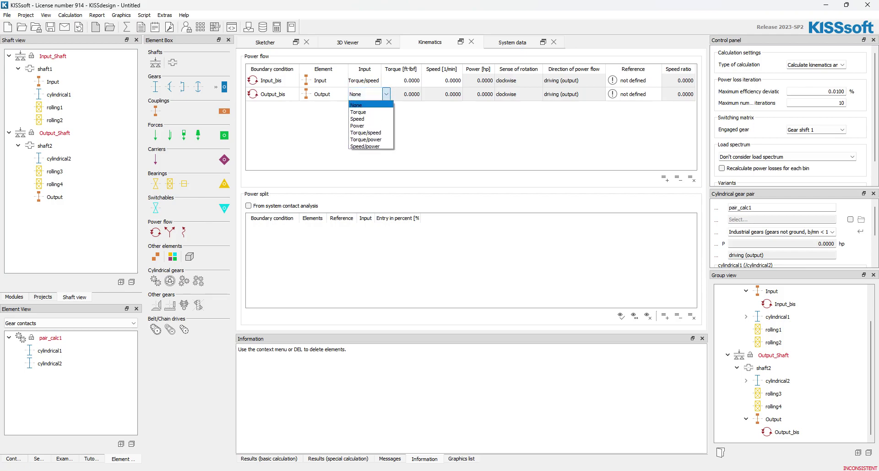
key(Down)
key(Down)
key(Down)
key(Down)
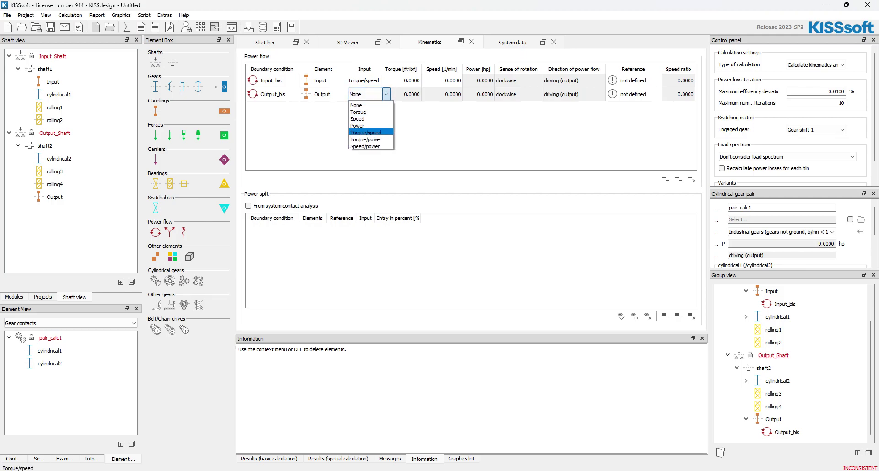
key(Return)
click(365, 94)
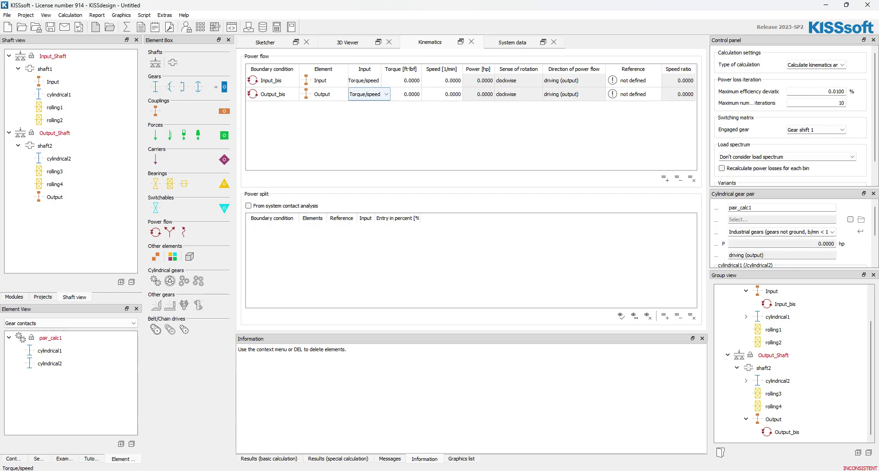
click(385, 94)
key(Return)
- Set the Input_bis boundary condition to a torque of 300 ft·lbf and a speed of 3200 1/min
click(401, 80)
text(300)
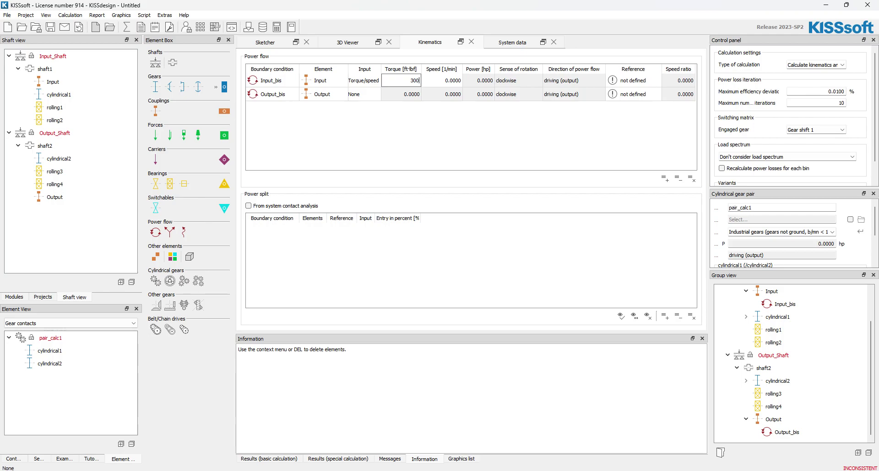
key(Tab)
text(3200)
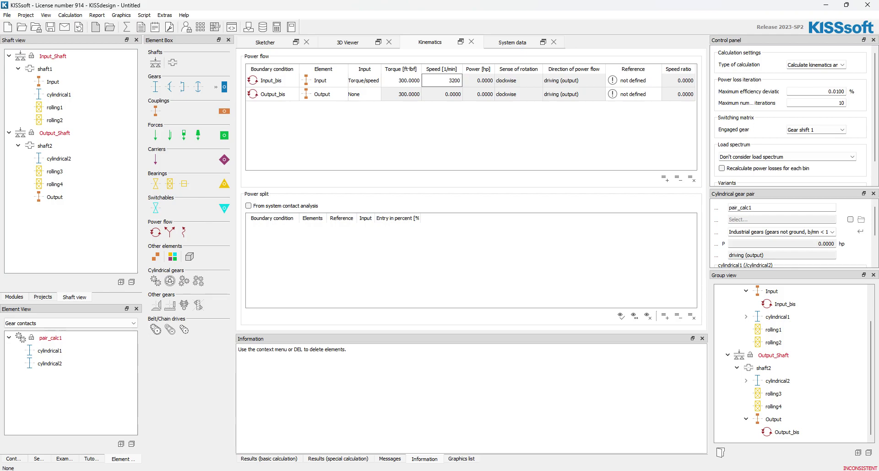
key(Return)
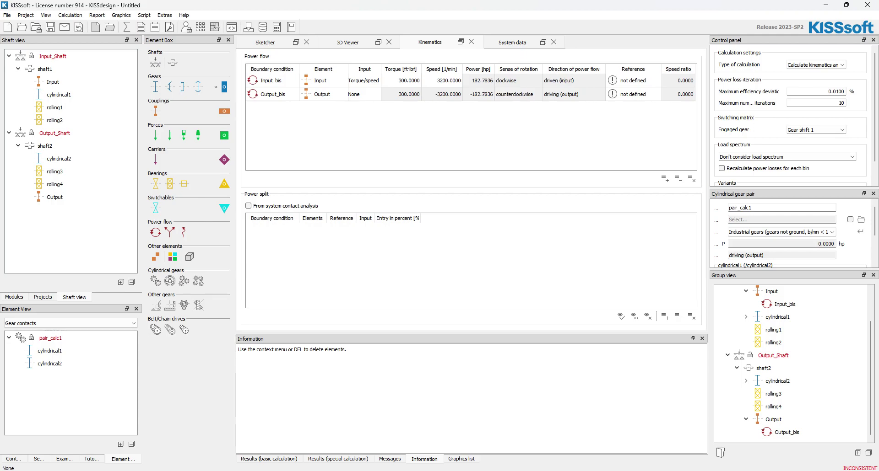
- Set Input_bis as the speed ratio reference for both the Input_bis and Output_bis boundary conditions
double_click(633, 80)
click(640, 81)
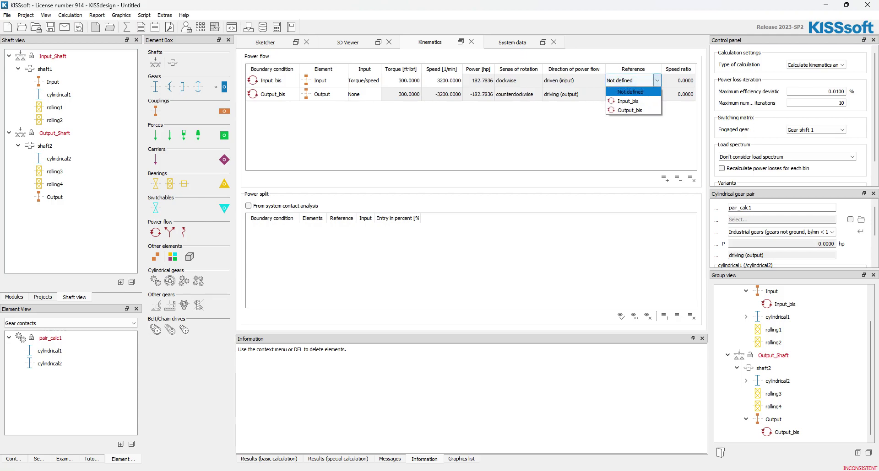
click(633, 101)
double_click(633, 94)
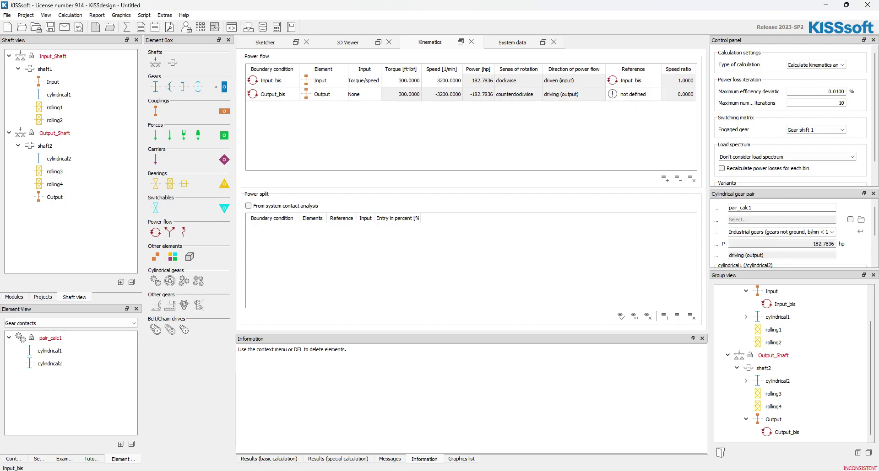
click(639, 94)
click(629, 124)
- Run the system calculation and open the system data table
key(F5)
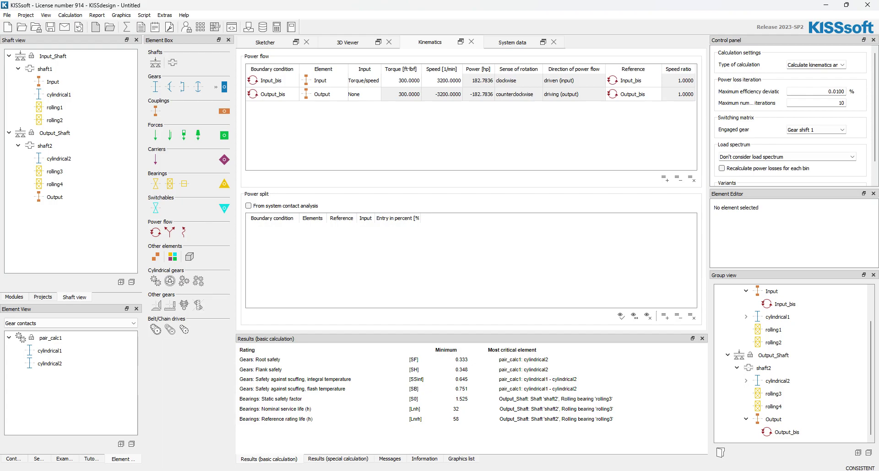
click(512, 42)
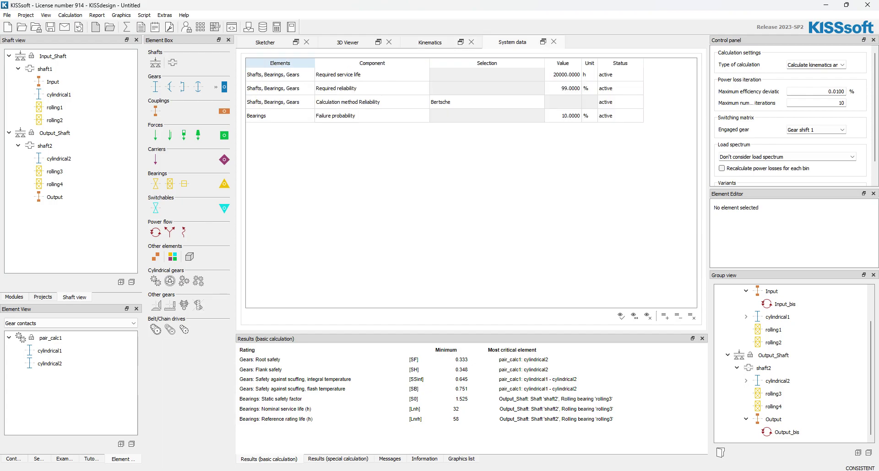
- Inspect the gearbox model in the 3D viewer
click(348, 42)
mouse_move(563, 178)
middle_down()
mouse_move(545, 151)
mouse_move(554, 187)
mouse_move(531, 167)
mouse_move(563, 176)
middle_up()
right_click(531, 191)
click(526, 186)
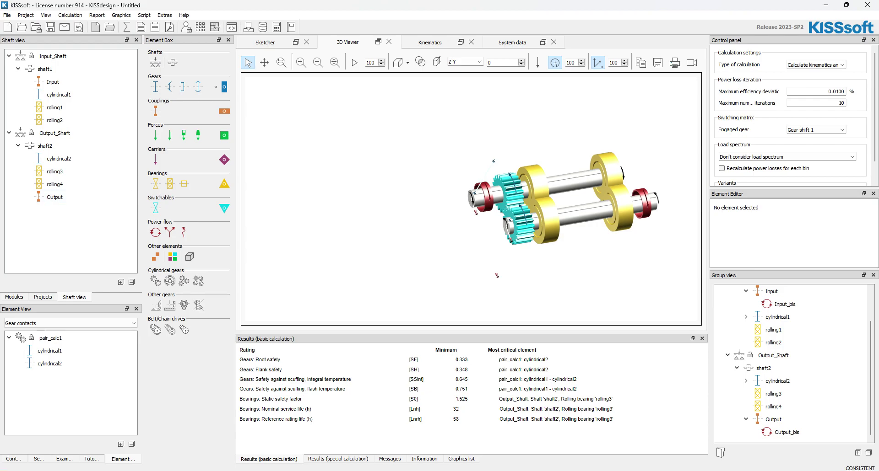
- Return to the sketcher and open the cylindrical gear pair calculation of pair_calc1
click(265, 42)
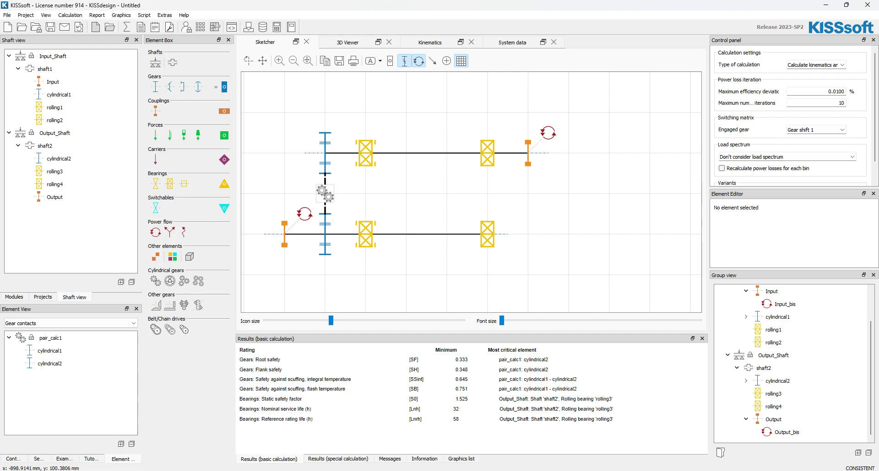
click(325, 194)
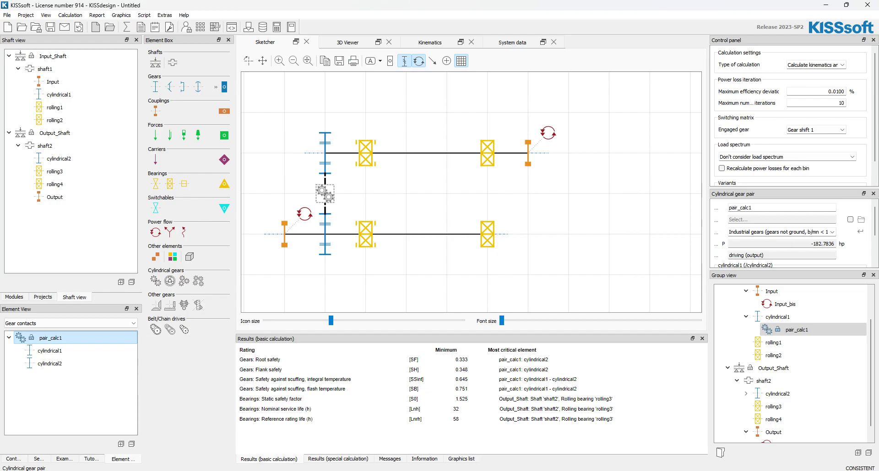
double_click(50, 339)
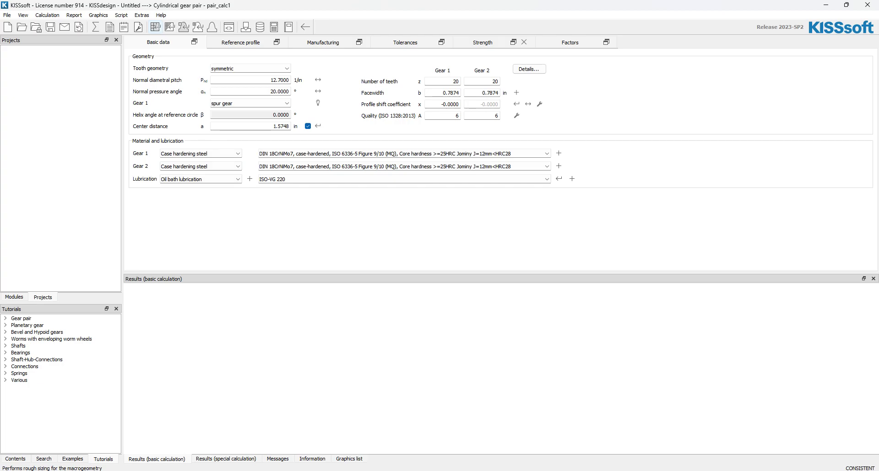
click(483, 42)
- Run the rough sizing of the macrogeometry with a nominal transmission ratio of 3.15 and a helix angle of 12°
click(155, 27)
click(422, 222)
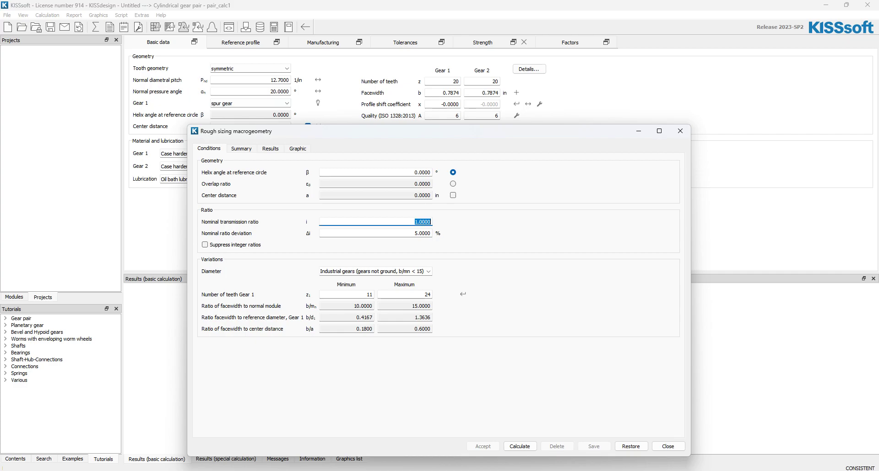
text(3.15)
click(422, 172)
text(12)
click(519, 446)
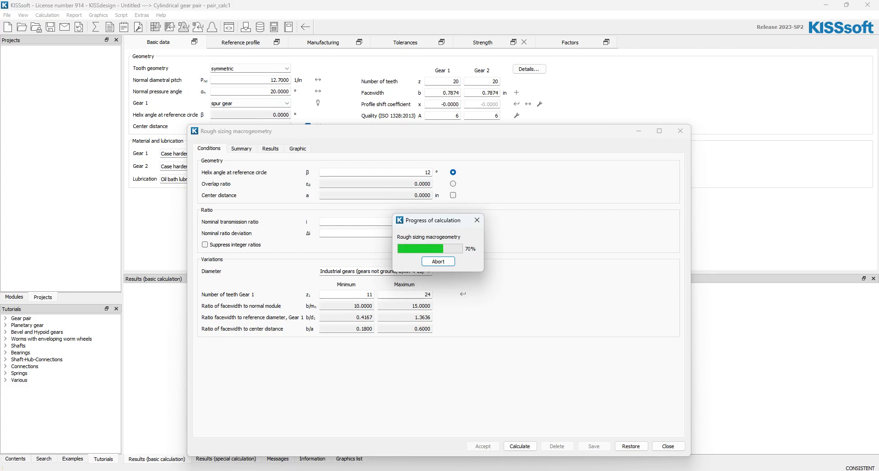
- Widen the rough sizing window and review the list of gear pair solutions and the sizing conditions
drag(400, 133, 298, 24)
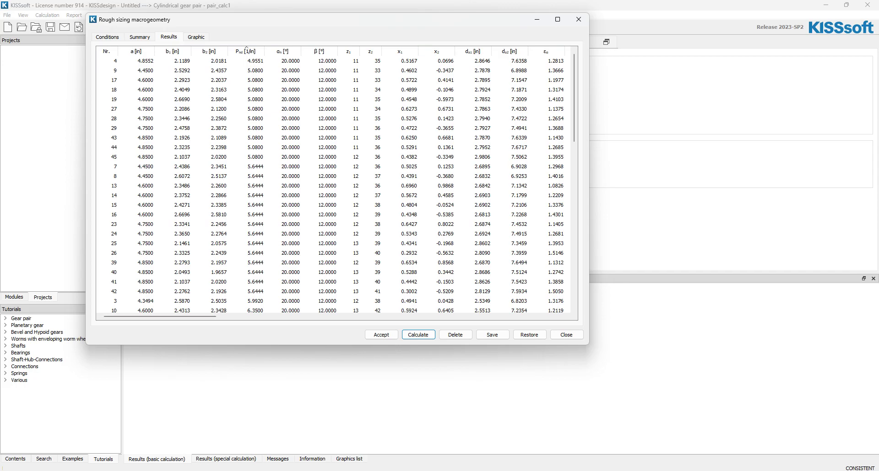
key(super+Up)
key(super+Down)
drag(414, 24, 467, 90)
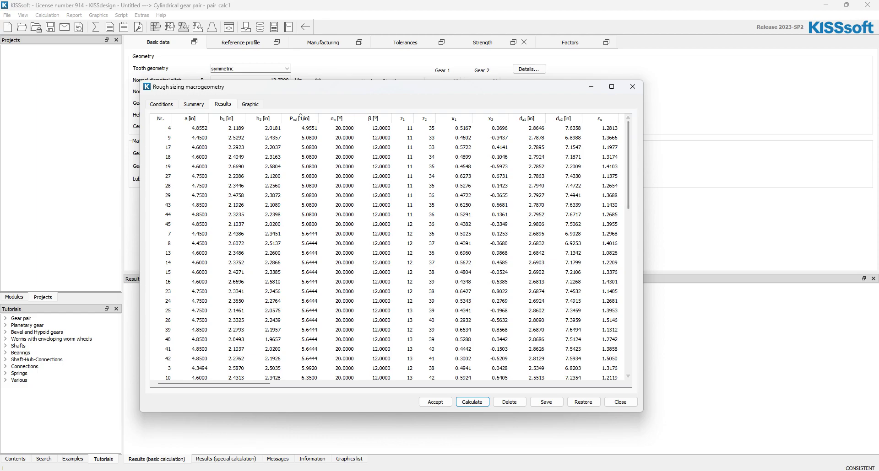
drag(643, 258, 834, 258)
drag(467, 87, 437, 95)
click(753, 136)
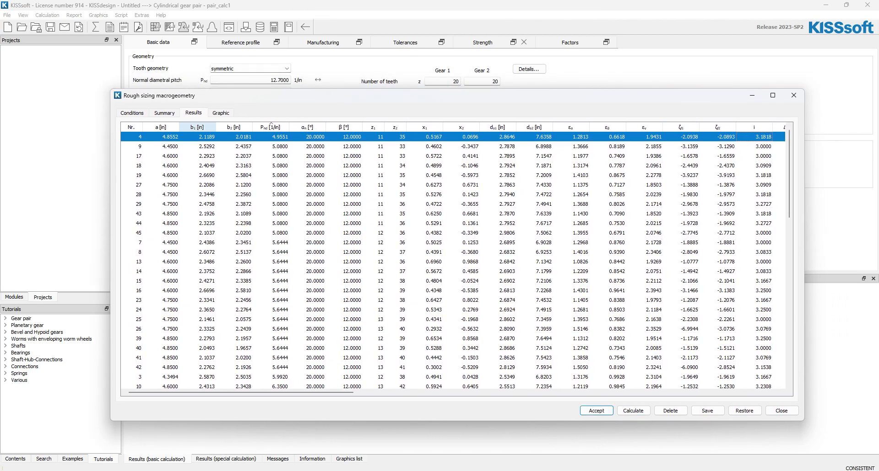
click(131, 113)
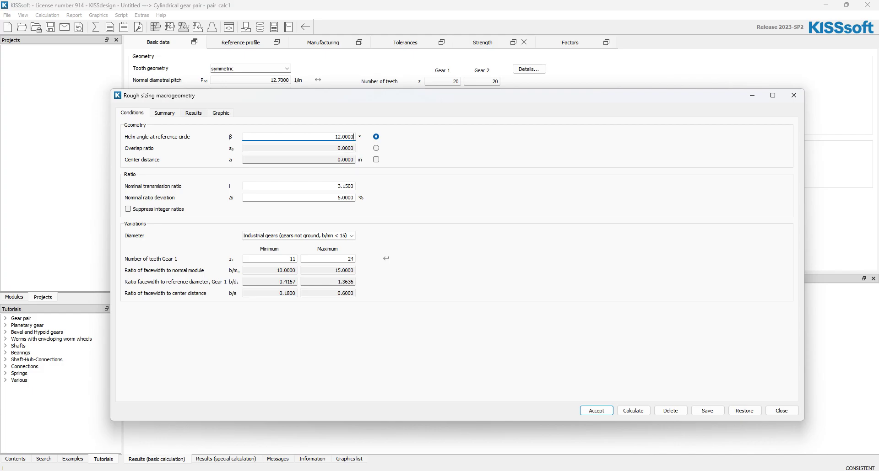
click(194, 113)
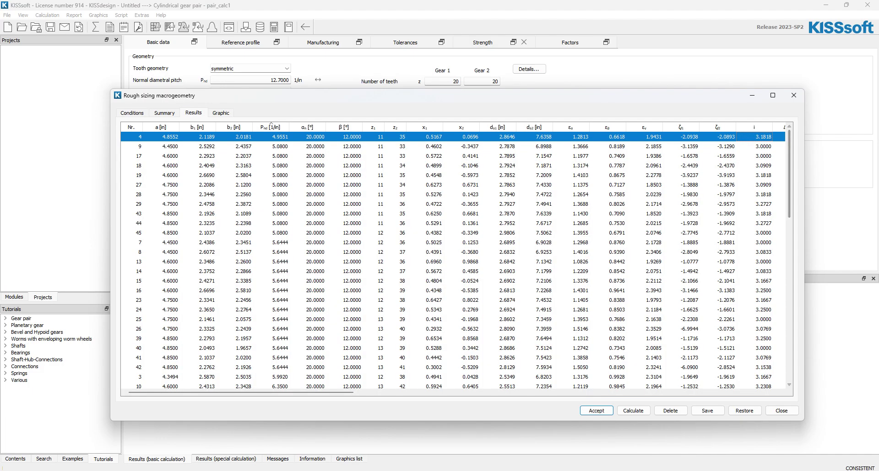
- Accept rough sizing solution 42 with 13 and 41 teeth for the gear pair
click(754, 280)
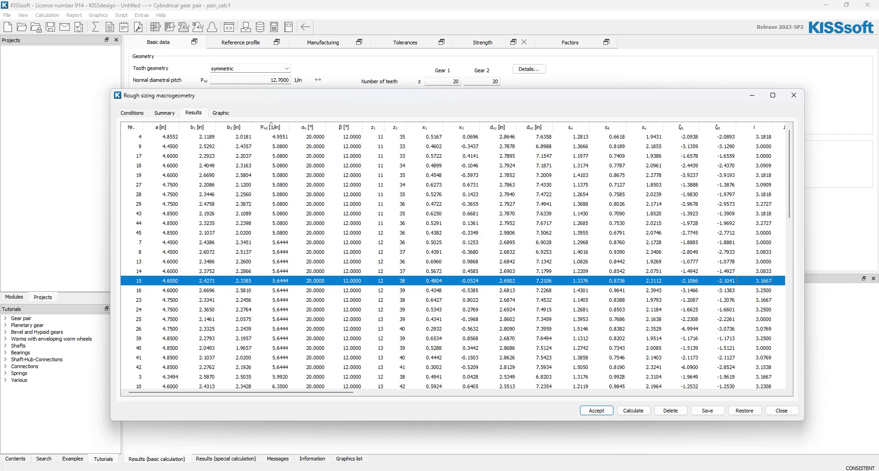
scroll(270, 124, down, 3)
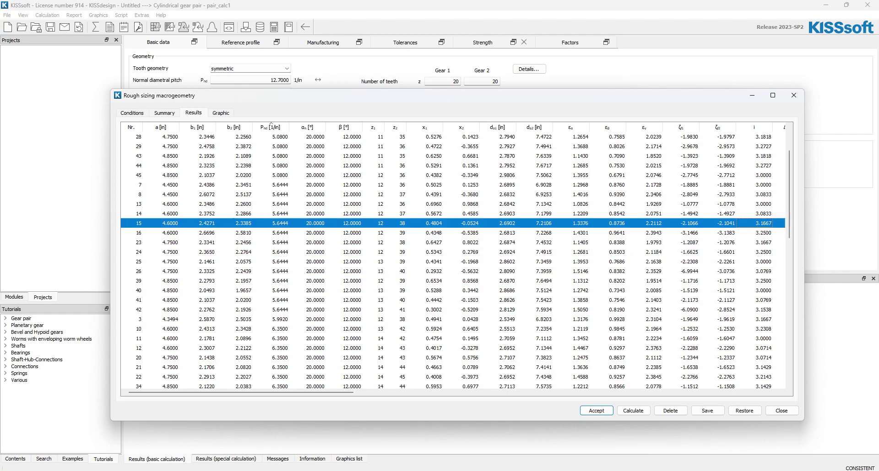
click(754, 280)
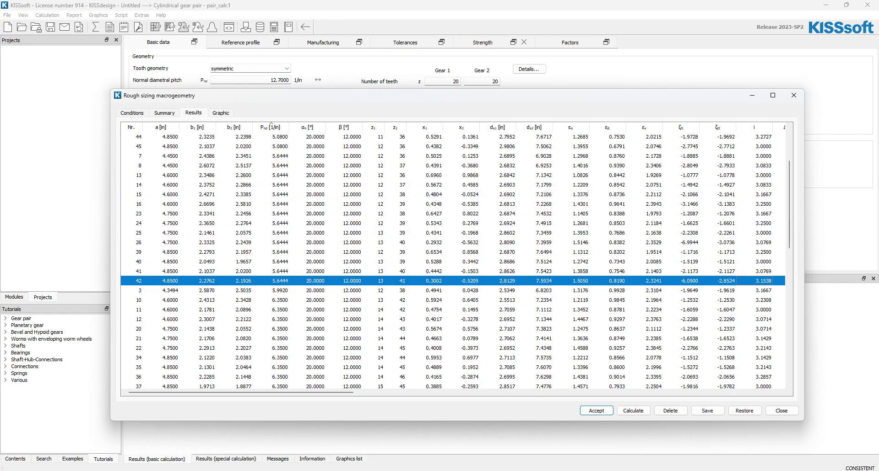
click(596, 410)
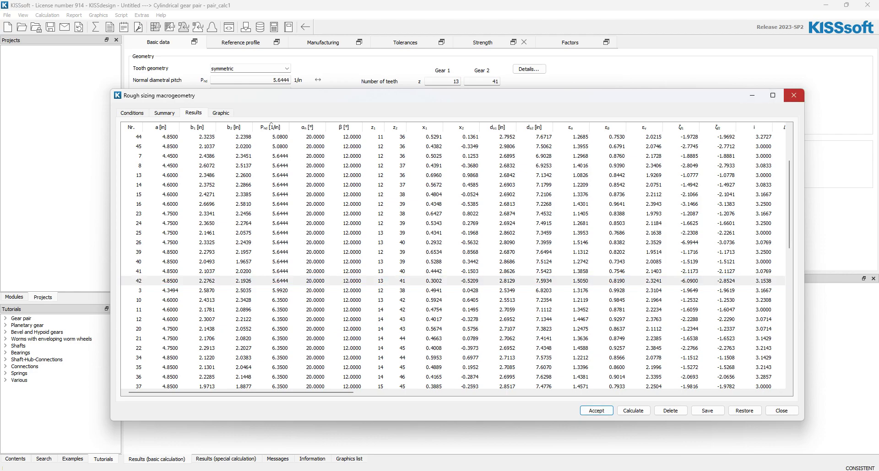
click(794, 96)
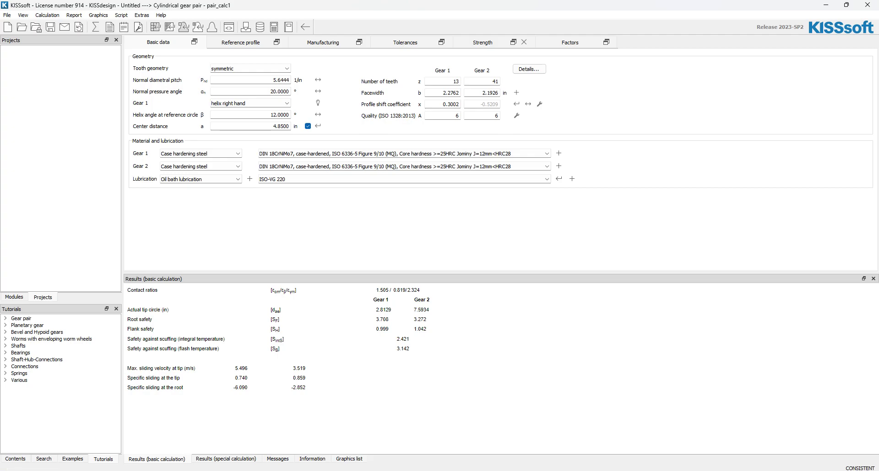
- Size the profile shift coefficients for optimal specific sliding and recalculate the gear pair
click(95, 27)
key(Return)
click(515, 104)
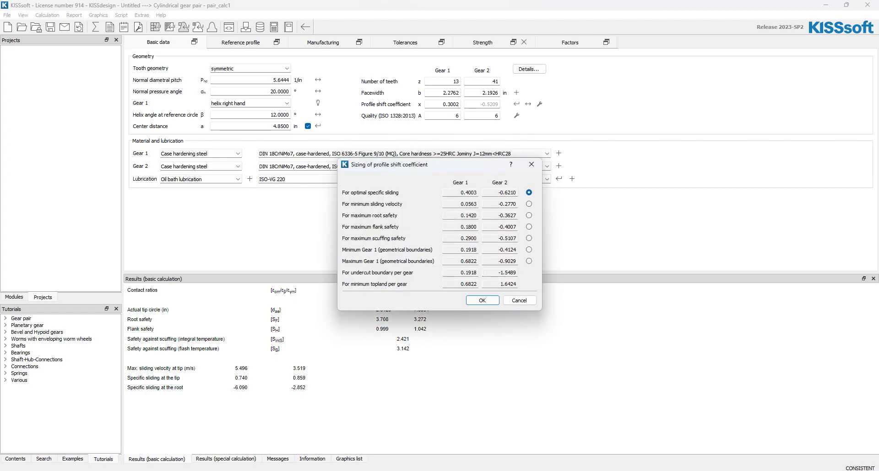
key(Return)
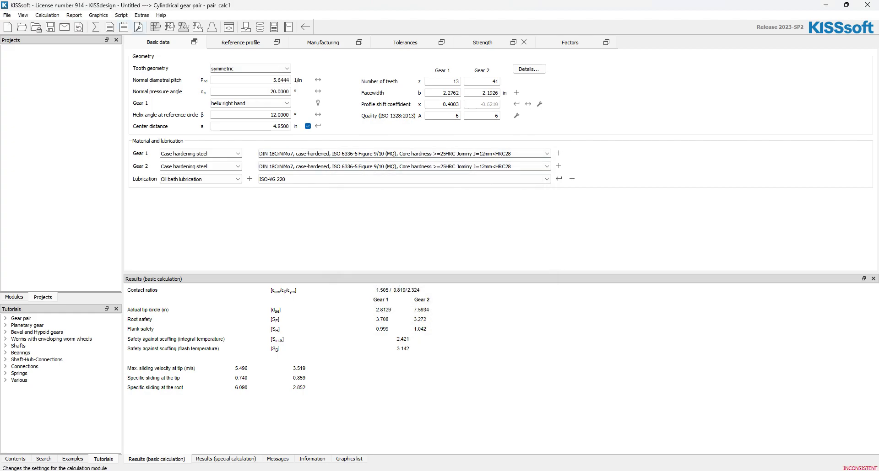
click(96, 27)
key(Return)
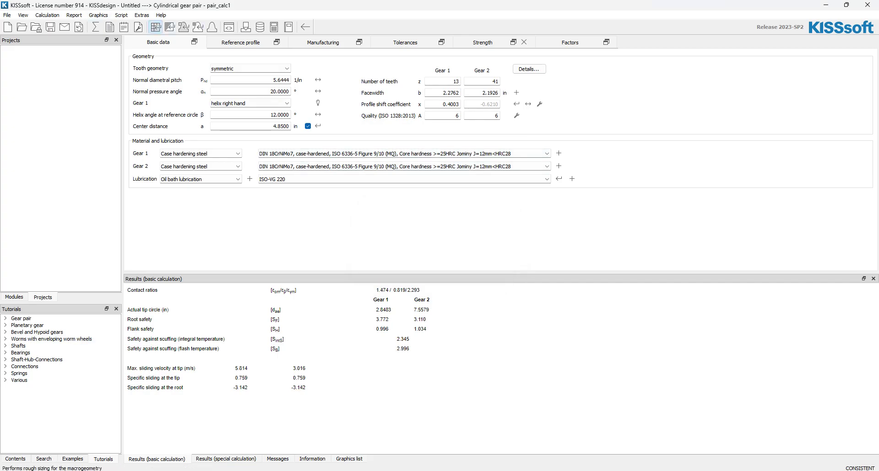
- Reopen the rough sizing results in a wider window and sort the solutions by specific sliding in the root of gear 1
click(155, 26)
click(270, 148)
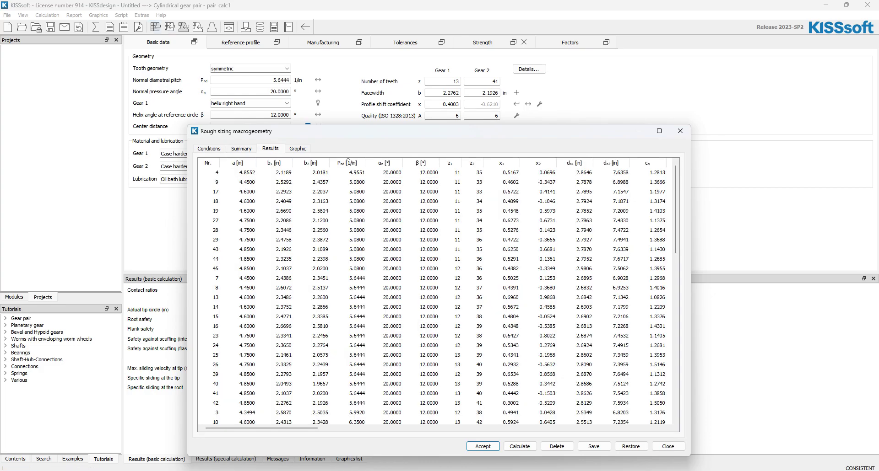
drag(331, 132, 281, 55)
drag(639, 212, 821, 208)
drag(583, 55, 510, 69)
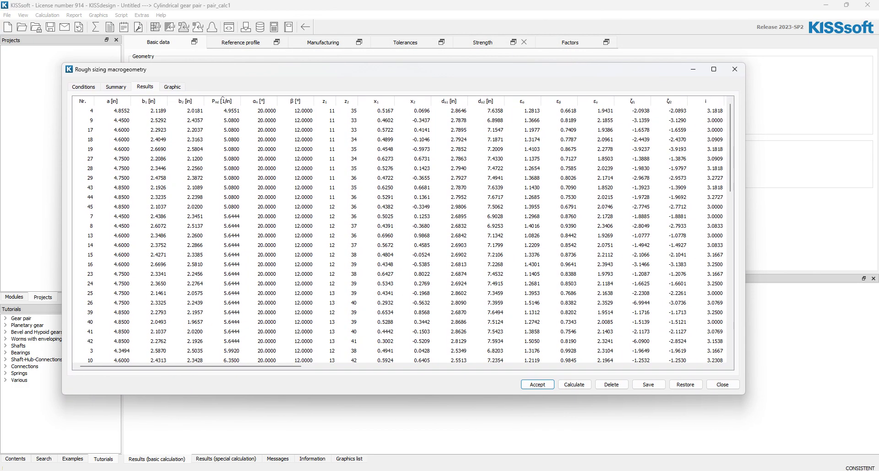
click(632, 100)
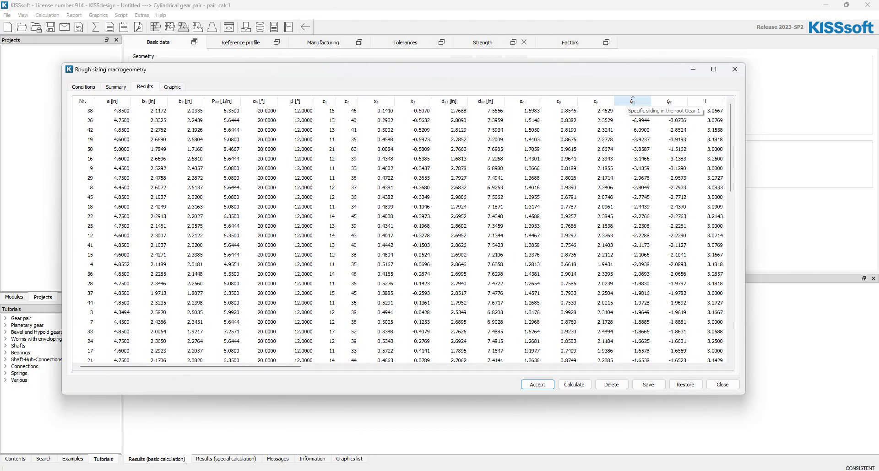
scroll(632, 99, down, 8)
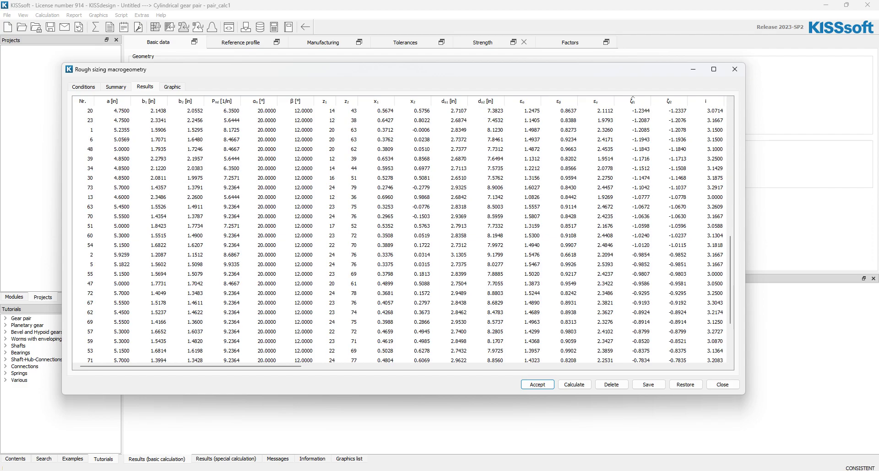
drag(744, 252, 828, 253)
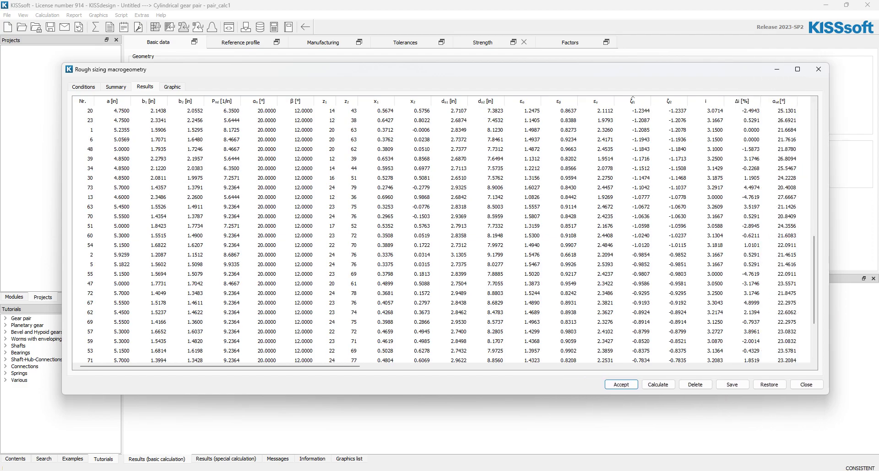
- Accept rough sizing solution 34 with 14 and 44 teeth and a 4.85 in center distance, and close the rough sizing
click(706, 168)
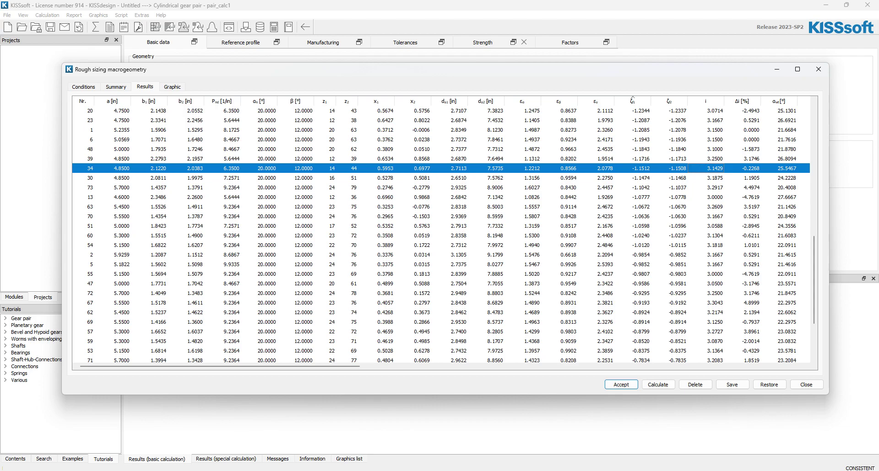
scroll(441, 235, down, 3)
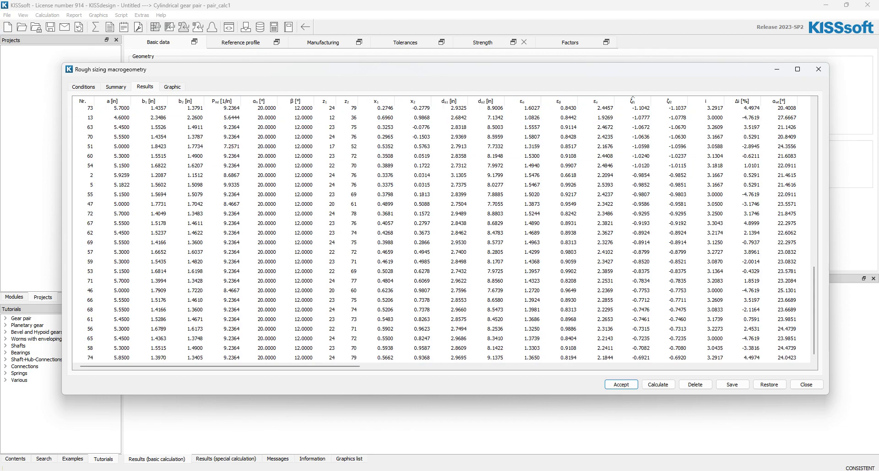
scroll(440, 236, up, 4)
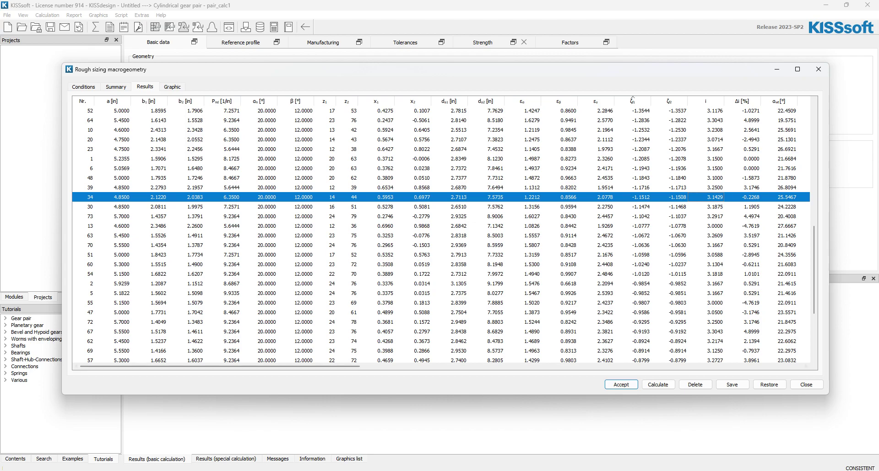
click(818, 69)
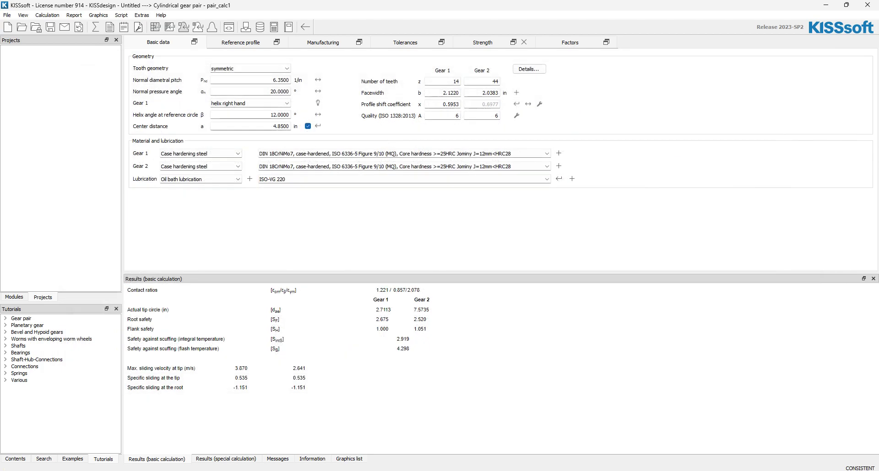
- Open an evaluation graphic of the gear pair and close it
click(98, 15)
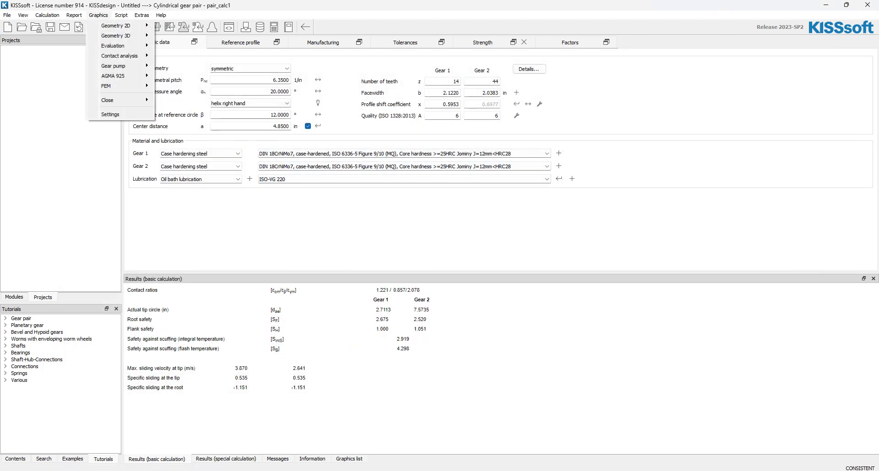
mouse_move(117, 46)
click(183, 46)
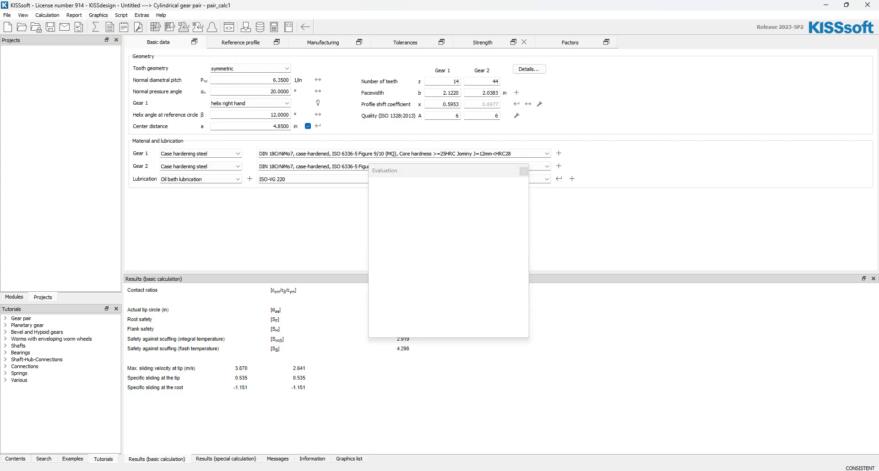
click(523, 170)
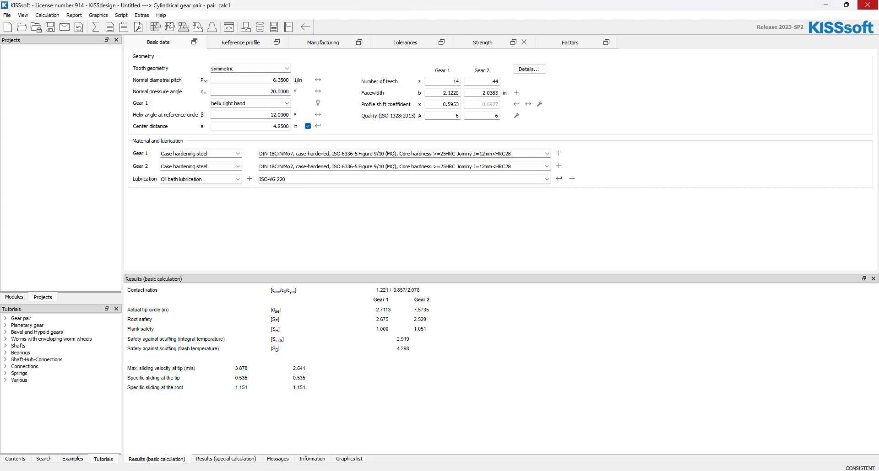
- Return to the gearbox model with the pair_calc1 submodule calculation locked, and recalculate the system
click(867, 5)
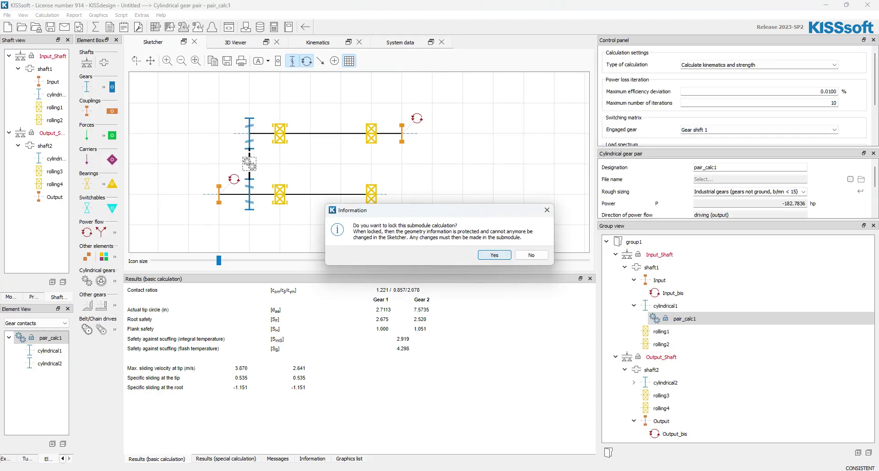
click(494, 255)
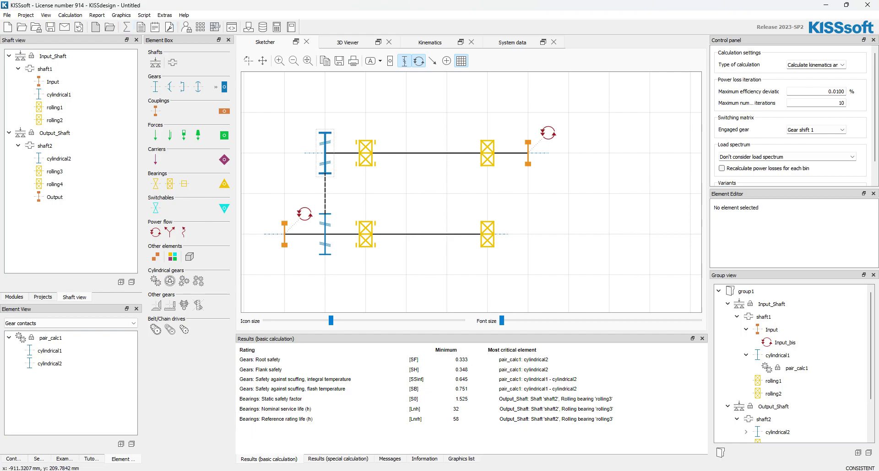
click(50, 338)
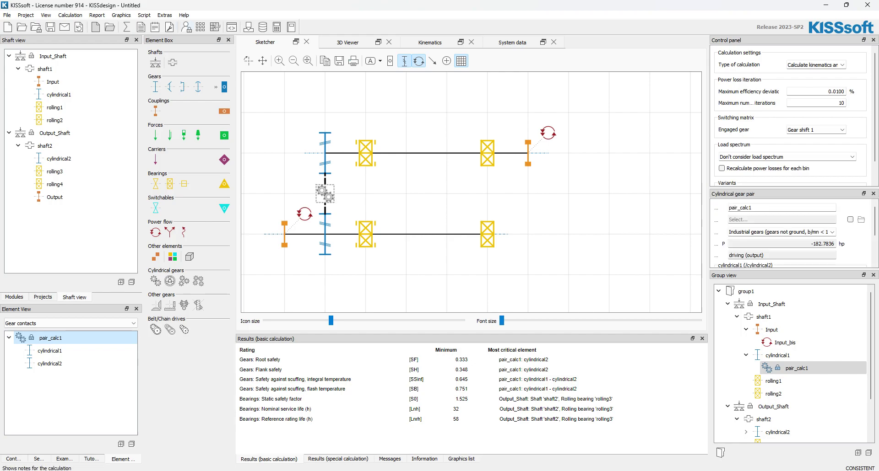
click(755, 255)
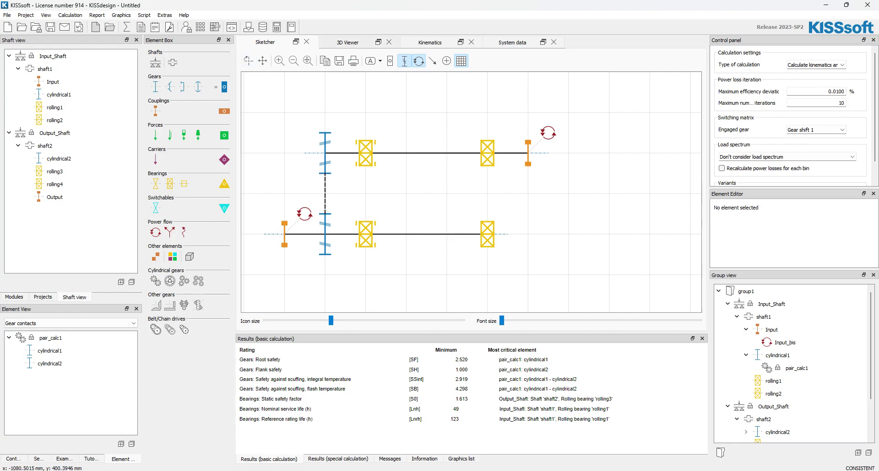
- Show the gearbox in the 3D viewer and examine the meshing gears, shafts and bearings from several angles
click(347, 42)
mouse_move(472, 197)
mouse_down()
mouse_move(540, 197)
mouse_move(549, 229)
mouse_move(522, 247)
mouse_up()
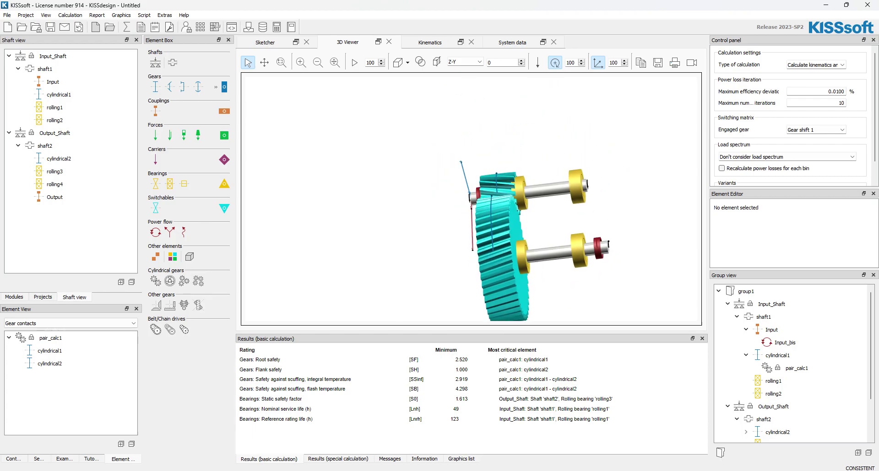
right_click(542, 218)
click(564, 232)
drag(535, 198, 499, 219)
right_click(411, 174)
click(432, 180)
- Review the properties of the gear pair pair_calc1 and the position settings of Output_Shaft
click(51, 338)
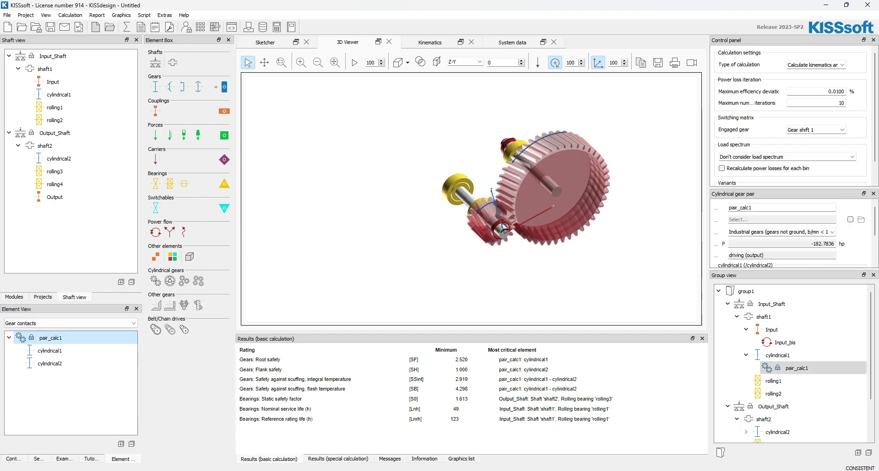
click(55, 133)
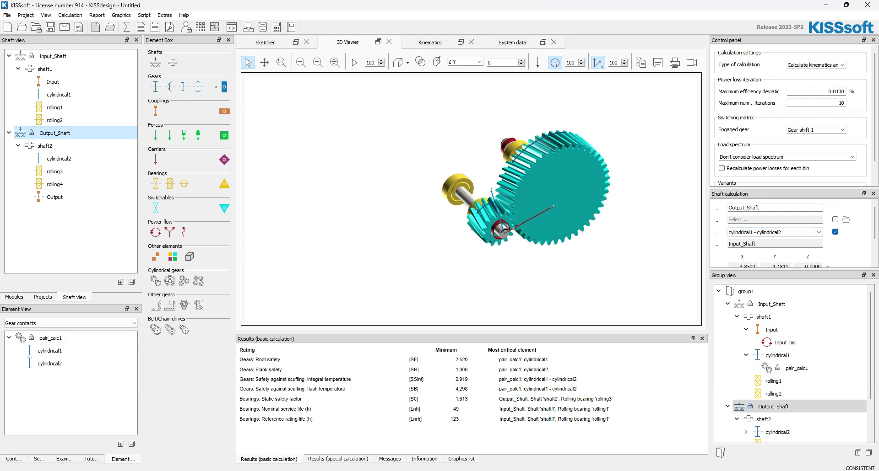
scroll(787, 156, down, 1)
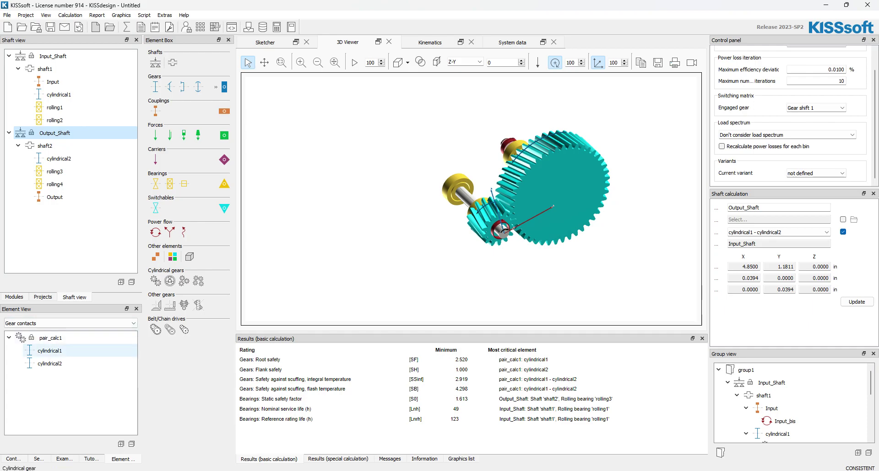
- List the model's boundary elements and check the torque, speed and power of Output_bis
click(70, 323)
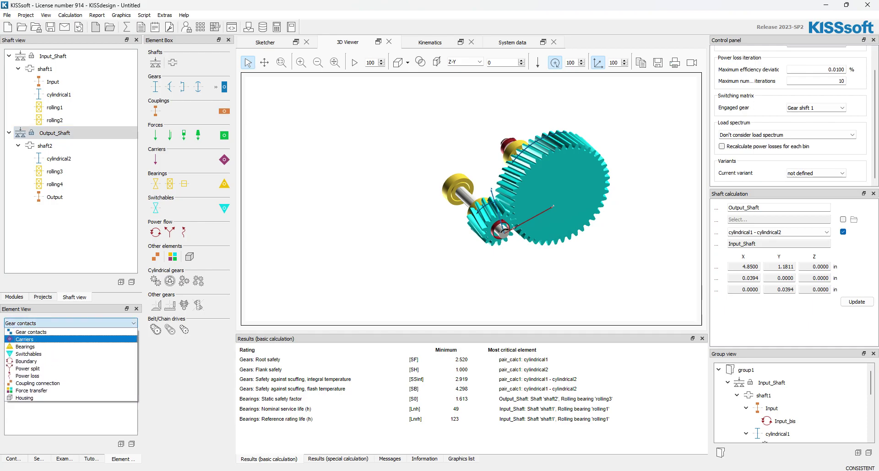
click(26, 361)
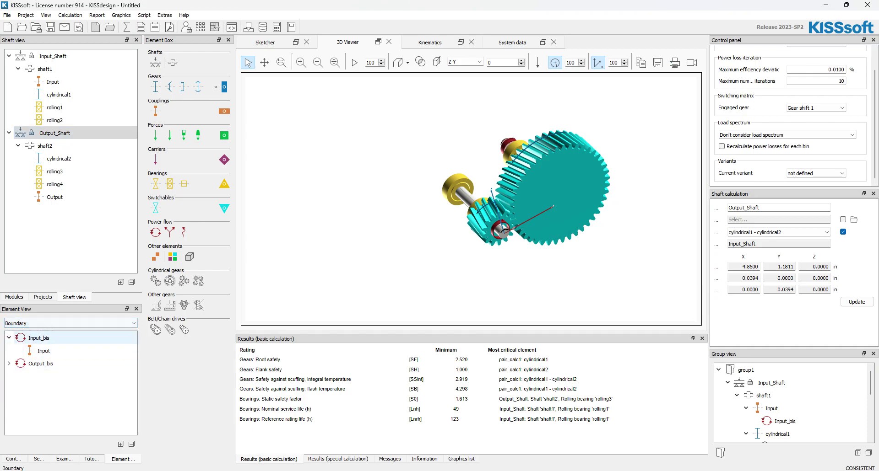
double_click(40, 363)
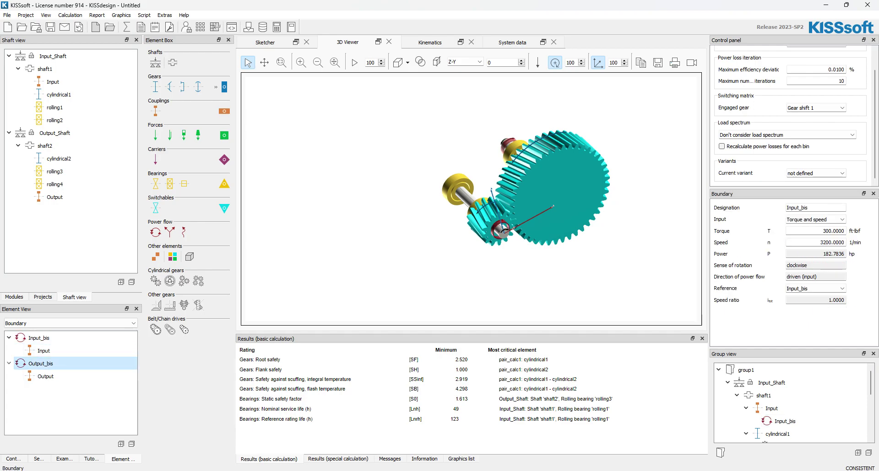
drag(513, 227, 517, 143)
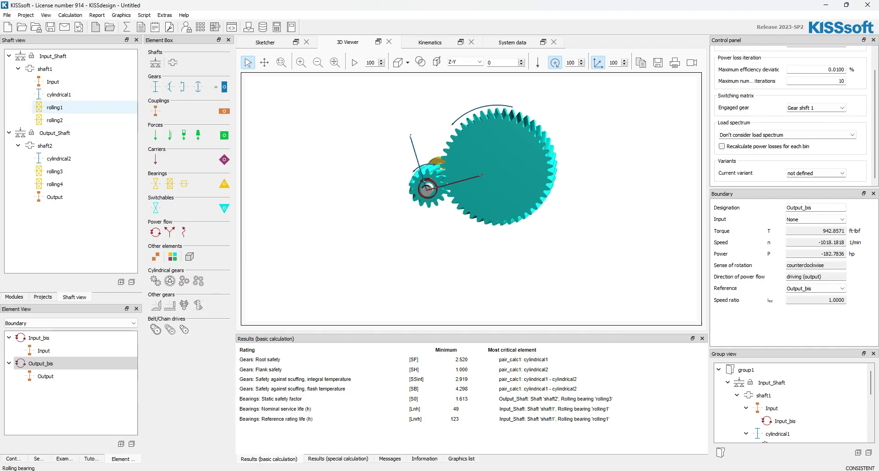
- Switch Input_Shaft's position from calculated to direct entry and update the shaft's placement
click(52, 56)
click(54, 133)
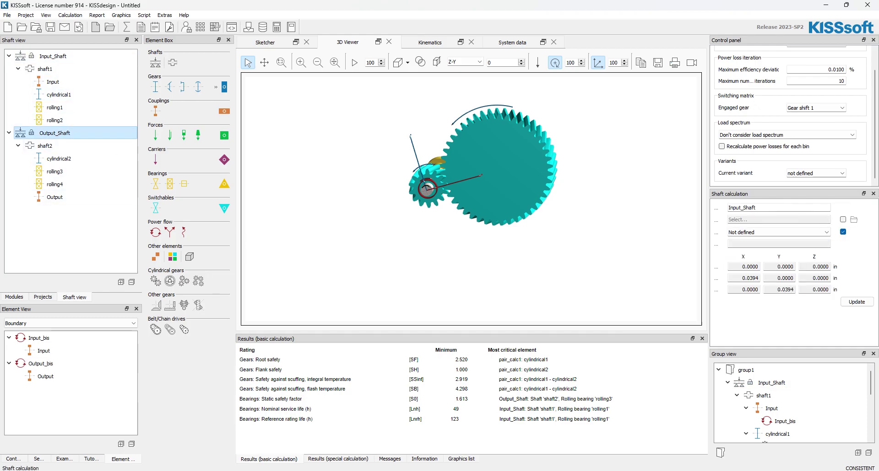
click(52, 56)
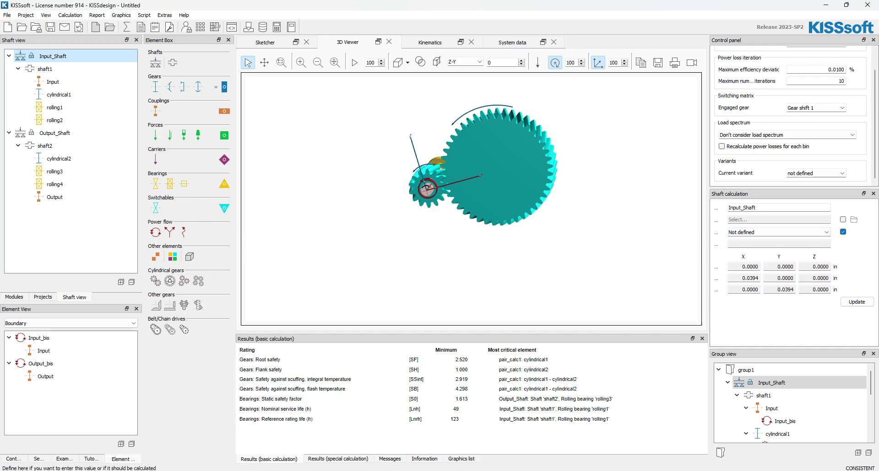
click(843, 232)
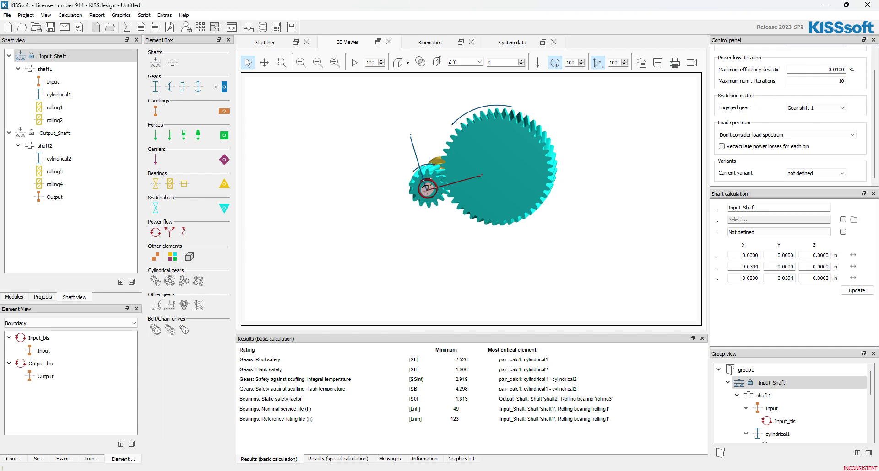
double_click(778, 278)
text(1)
double_click(758, 266)
text(1)
click(855, 290)
middle_drag(480, 175, 544, 193)
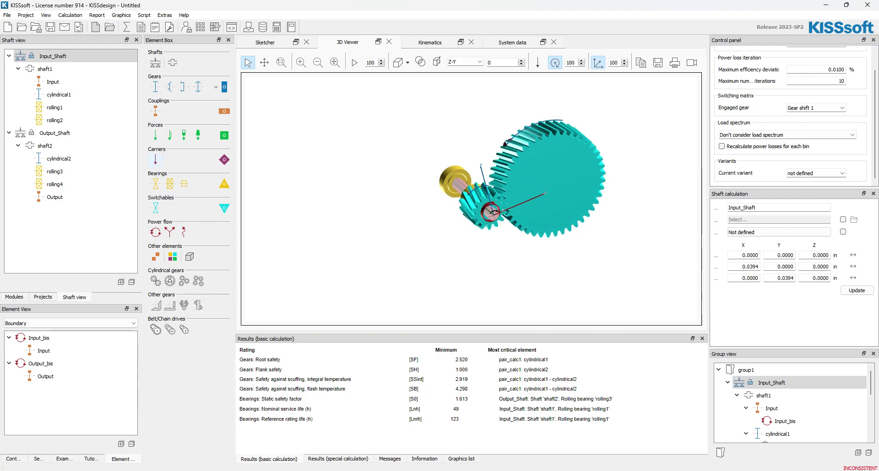
- Switch Output_Shaft's position to direct entry and back to calculation from cylindrical1 - cylindrical2
click(54, 132)
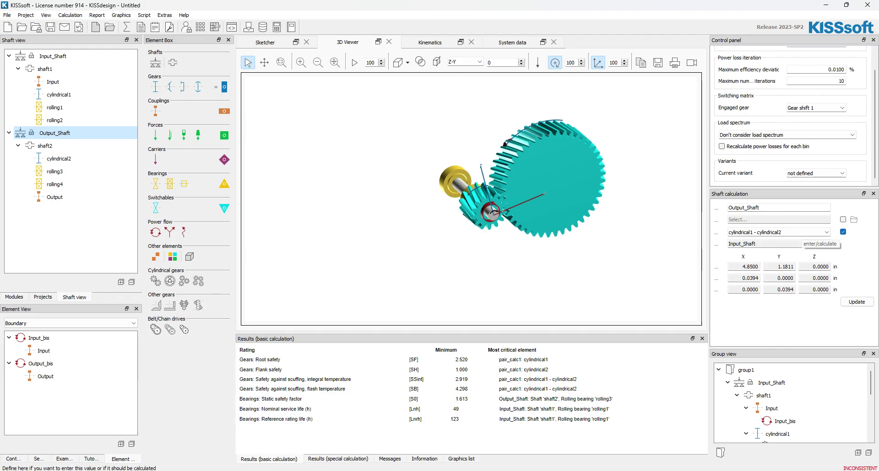
click(843, 232)
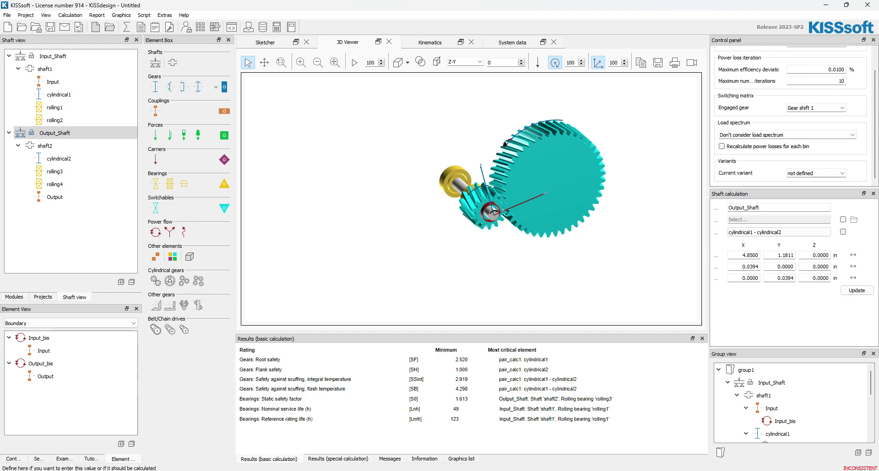
click(842, 232)
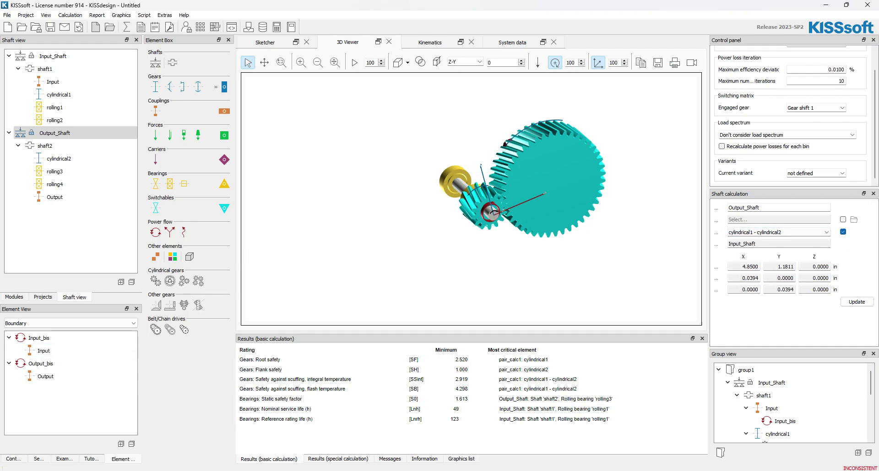
- List the gear contacts, select pair_calc1 and widen the area showing its parameters so the full labels can be read
click(68, 323)
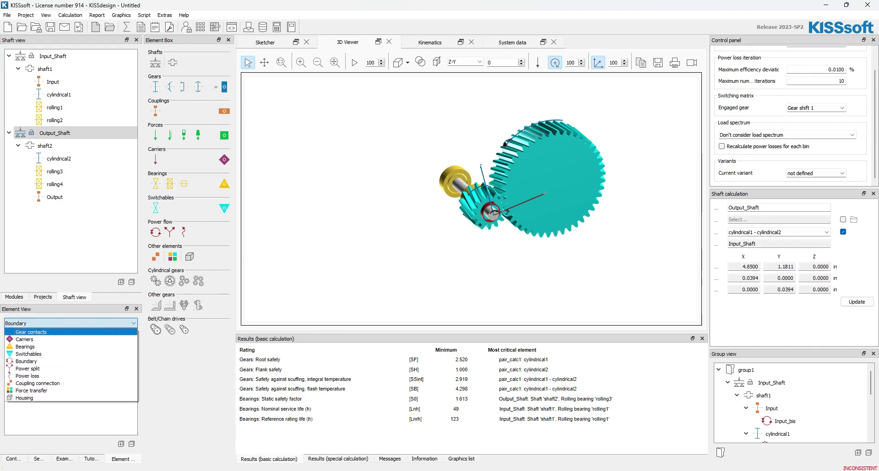
click(46, 332)
click(50, 338)
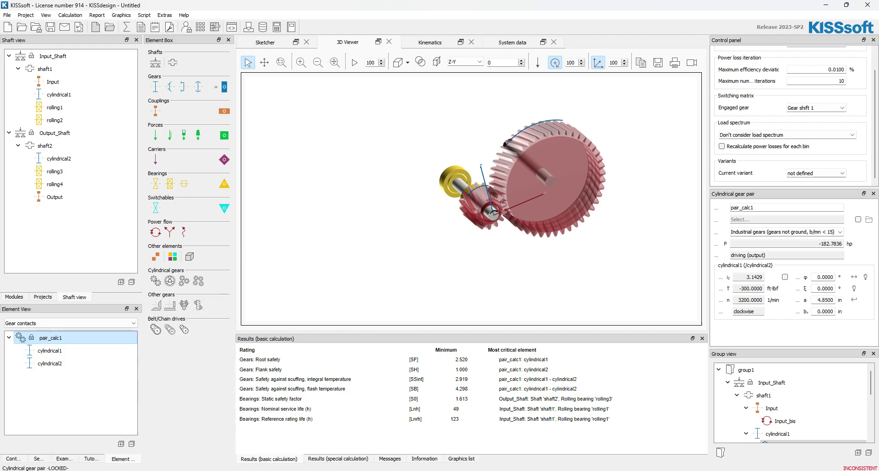
drag(708, 236, 596, 235)
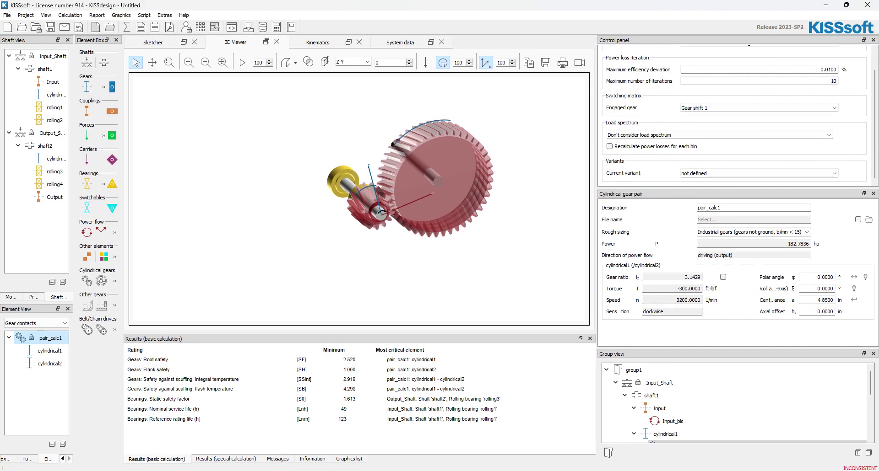
- Set the polar angle of gear pair pair_calc1 to 45° and examine the new gear arrangement in 3D
click(816, 276)
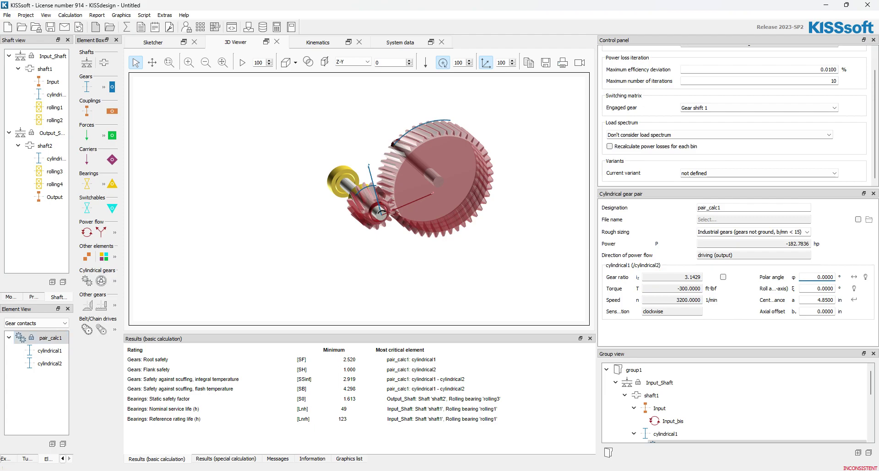
double_click(829, 277)
text(45)
key(Return)
middle_drag(403, 197, 375, 164)
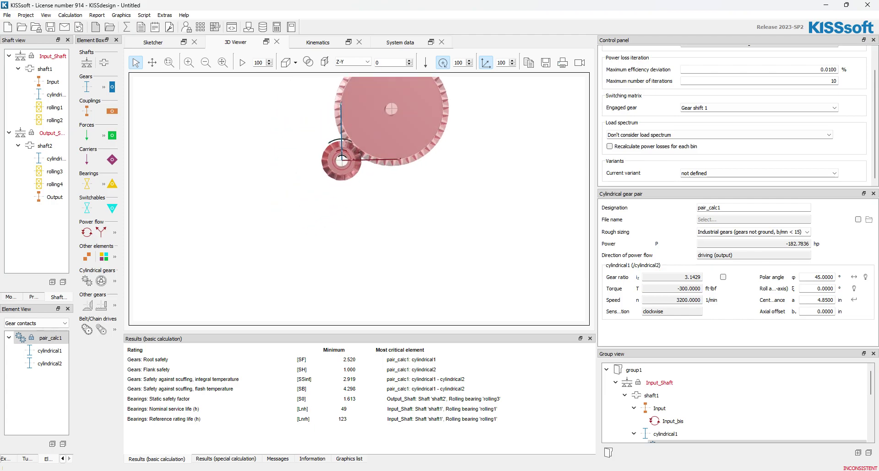
right_click(340, 270)
click(362, 285)
drag(376, 182, 342, 270)
right_click(342, 270)
click(363, 277)
drag(364, 229, 325, 229)
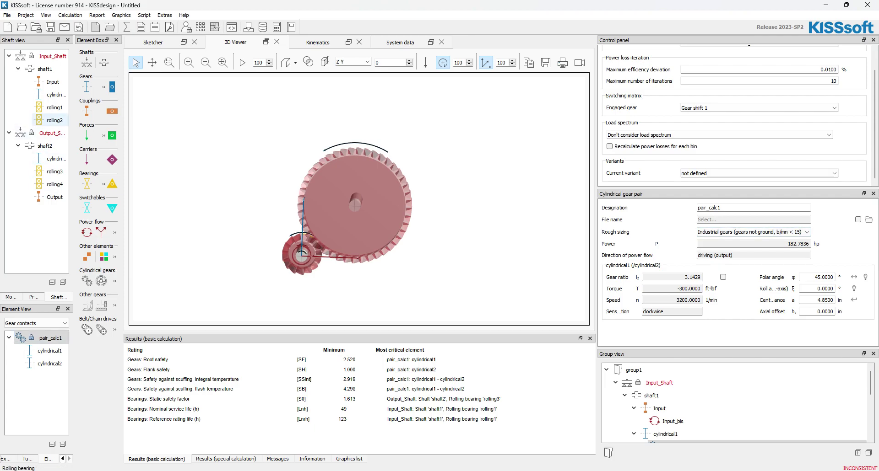
- Check Output_Shaft's global position and review the polar angle, center distance and axial offset of pair_calc1
click(52, 133)
click(52, 132)
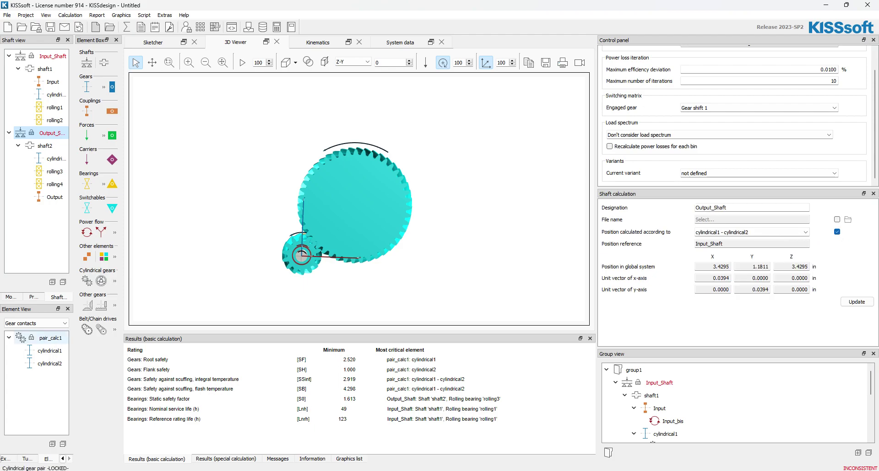
click(48, 339)
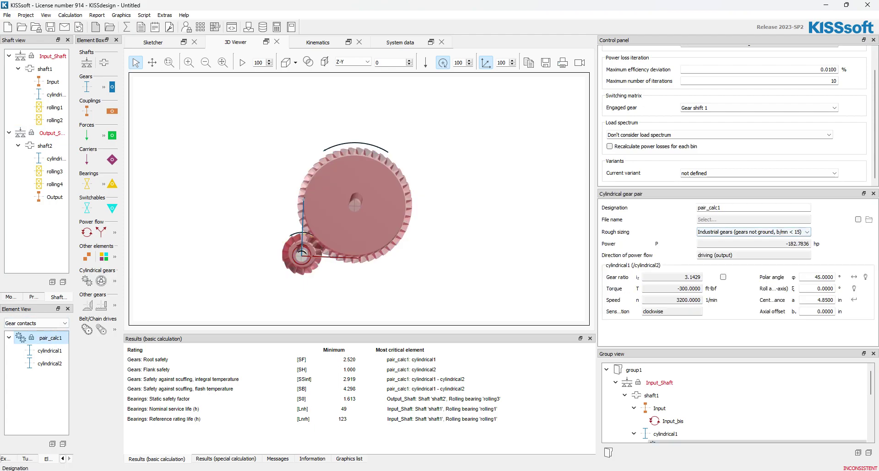
click(817, 277)
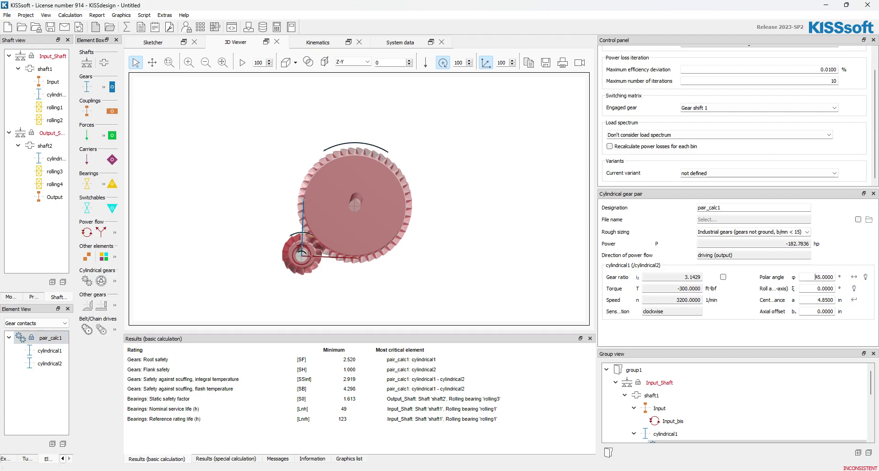
key(Return)
double_click(818, 312)
key(Return)
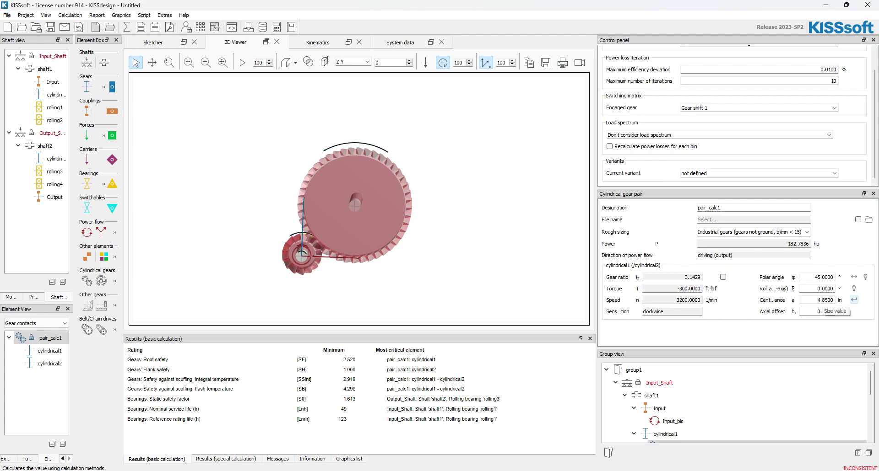
middle_drag(354, 206, 437, 216)
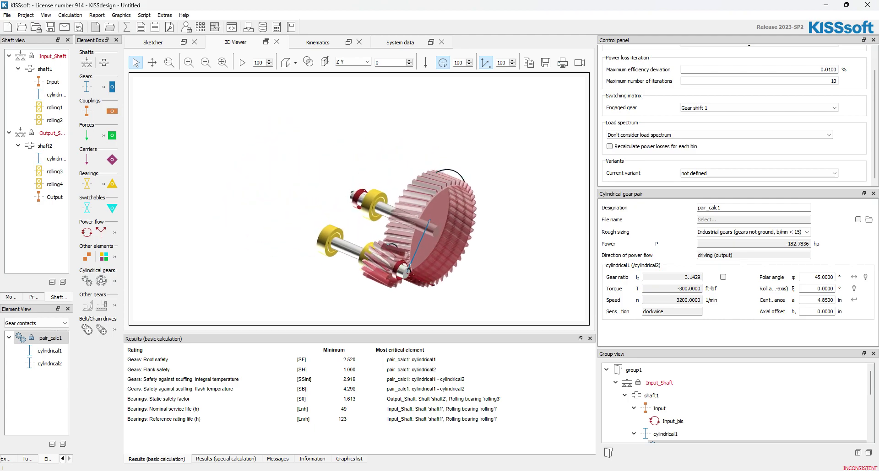
right_click(445, 230)
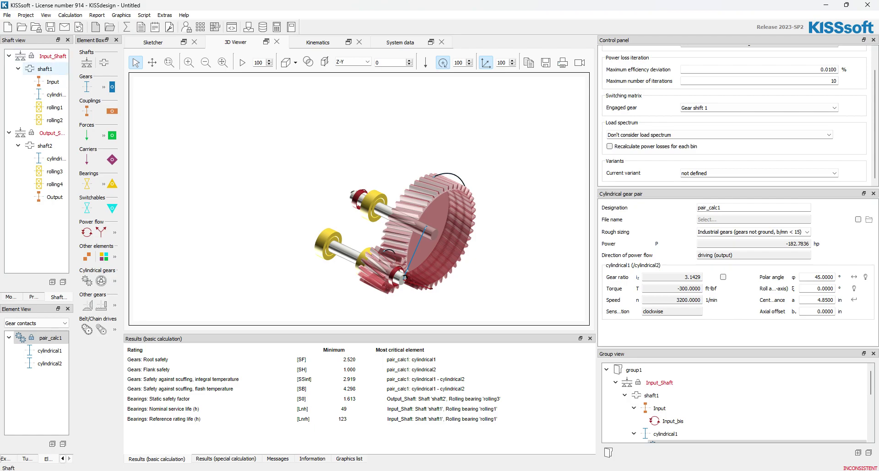
- Open the shaft calculation of Input_Shaft in the shaft editor
click(45, 69)
click(36, 323)
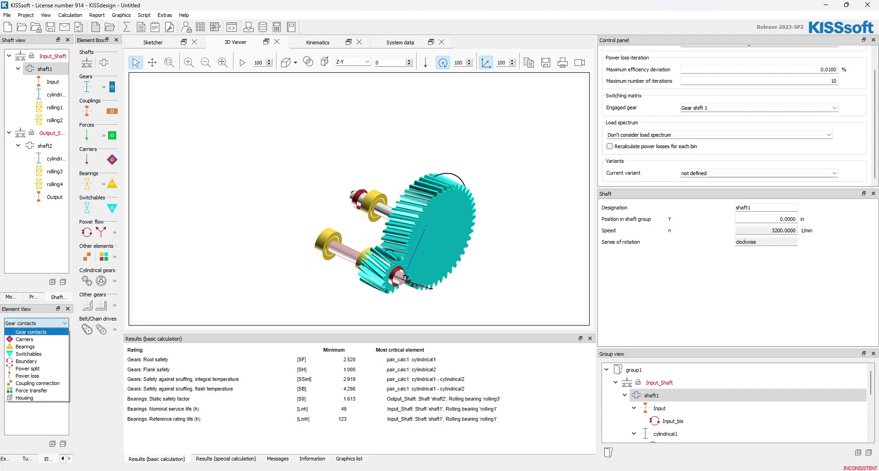
click(52, 56)
double_click(52, 56)
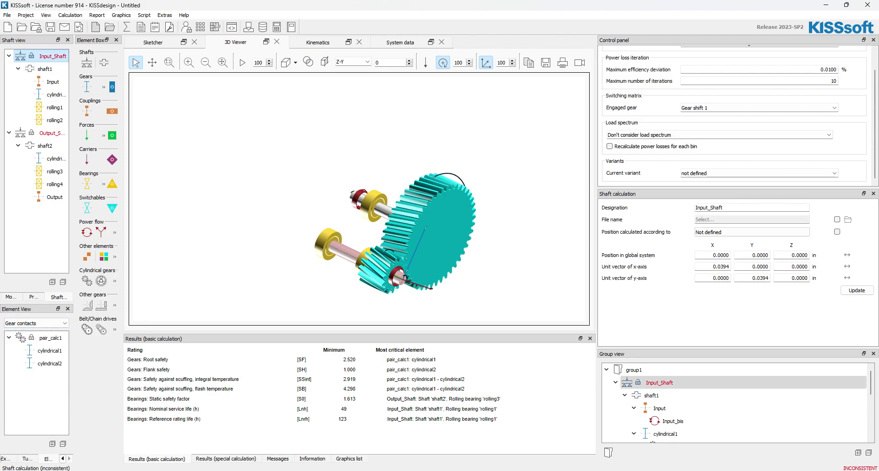
scroll(664, 195, up, 3)
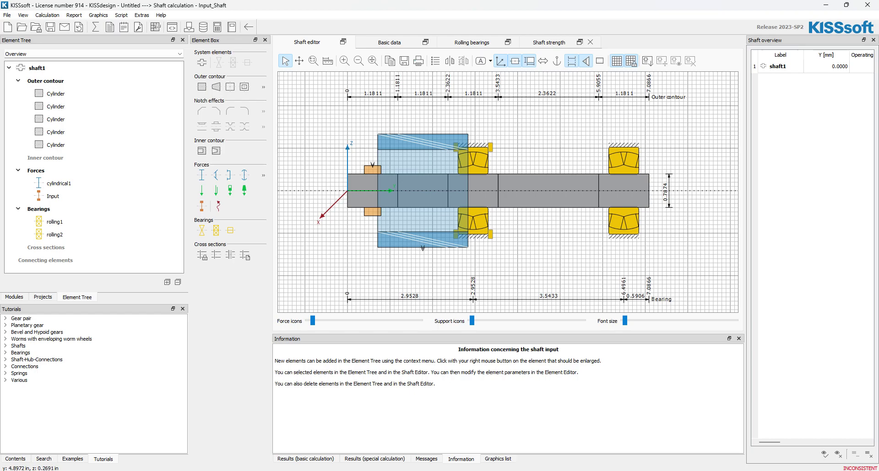
- Enable movable forces and supports, and move bearing rolling1 to 3.4 in and bearing rolling2 to 6.7 in along the shaft
click(469, 158)
right_click(516, 158)
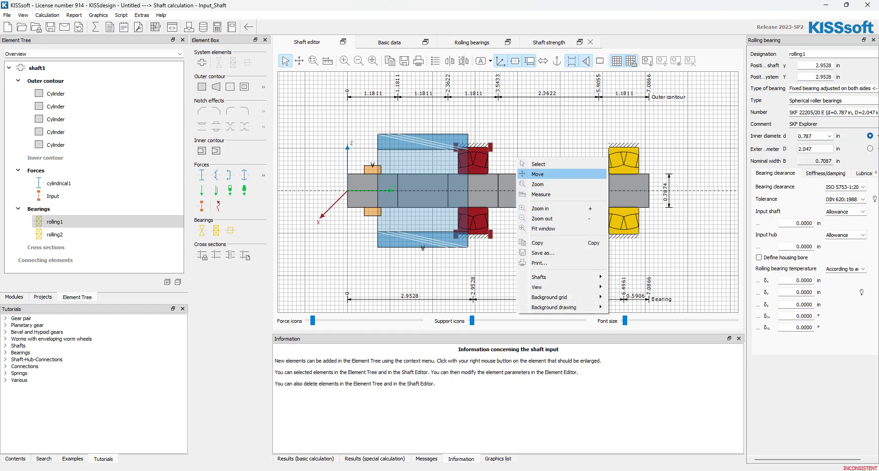
mouse_move(549, 287)
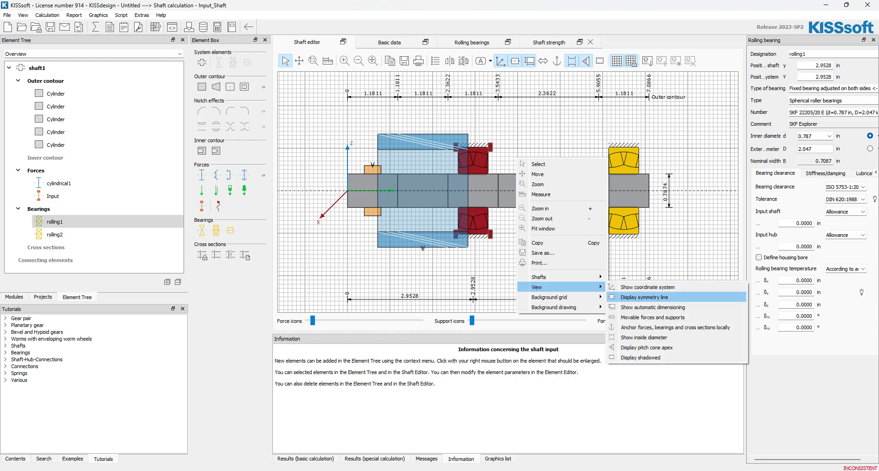
click(652, 317)
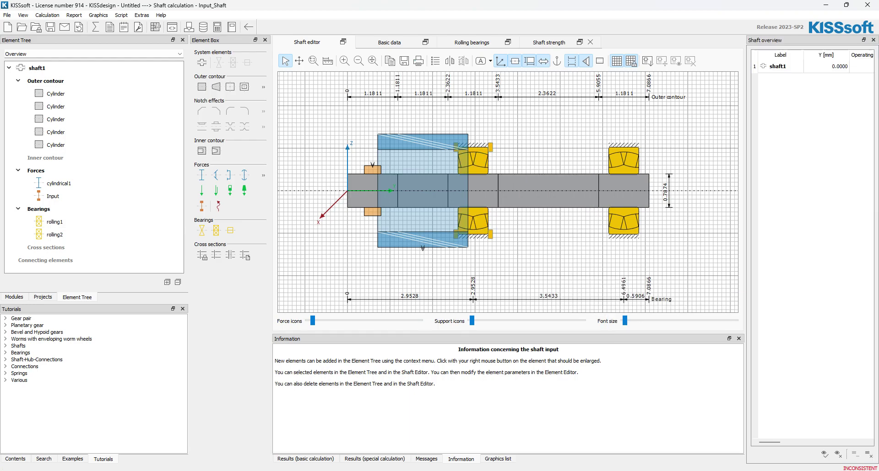
drag(480, 145, 499, 161)
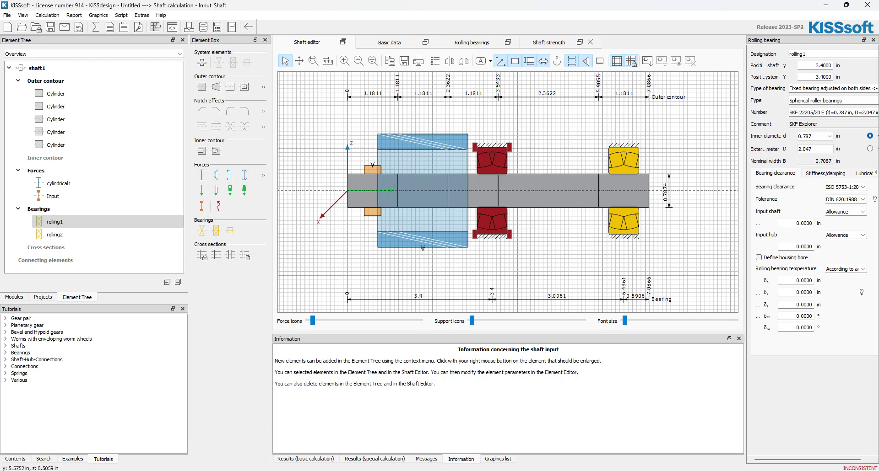
drag(627, 161, 634, 156)
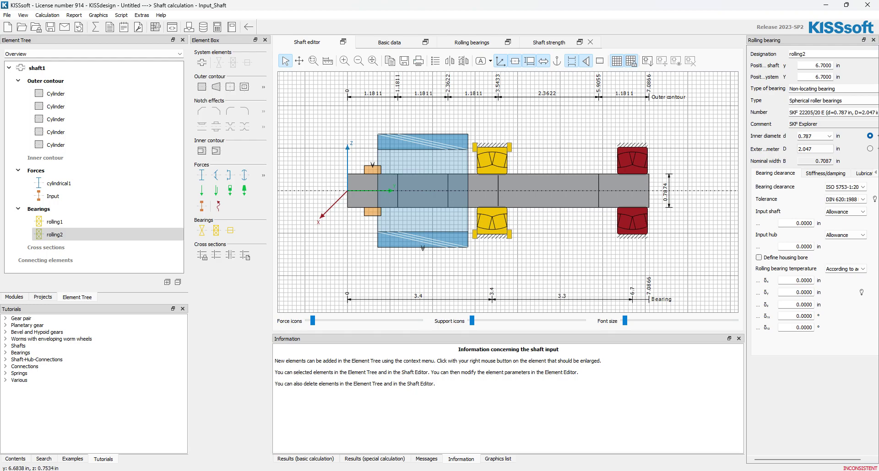
- Move the Input coupling to 0.2 in along the shaft and shift gear cylindrical1 slightly toward the input end
click(487, 152)
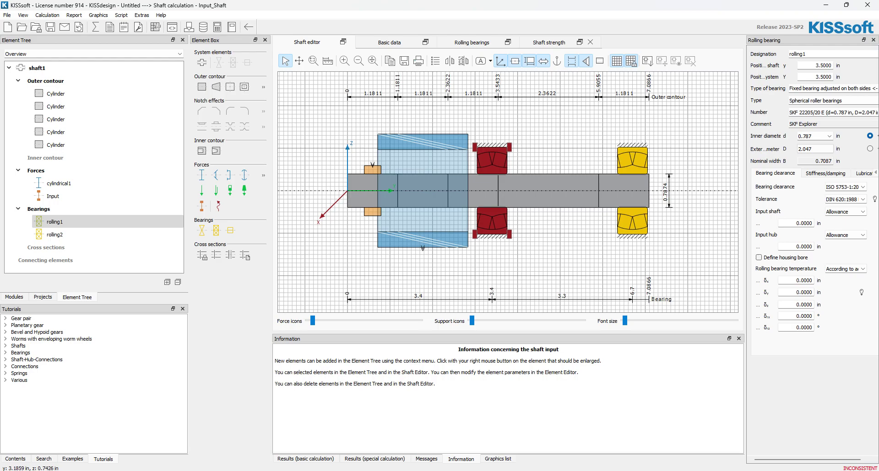
drag(375, 169, 357, 171)
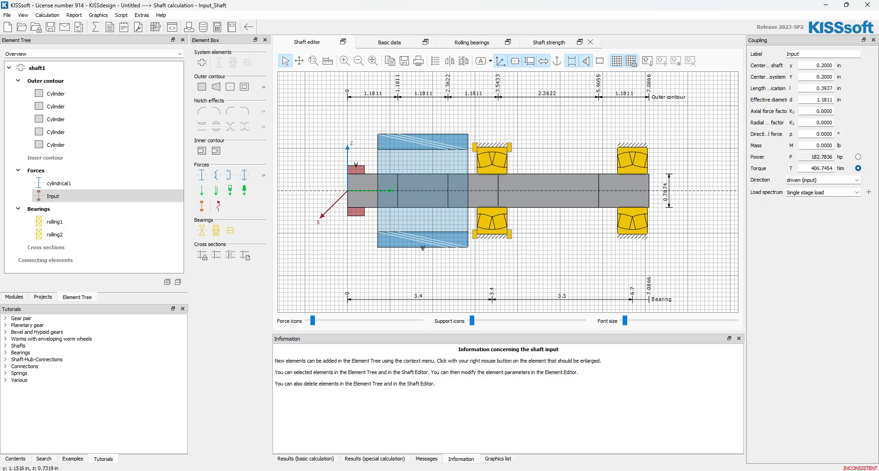
drag(433, 144, 424, 141)
click(436, 132)
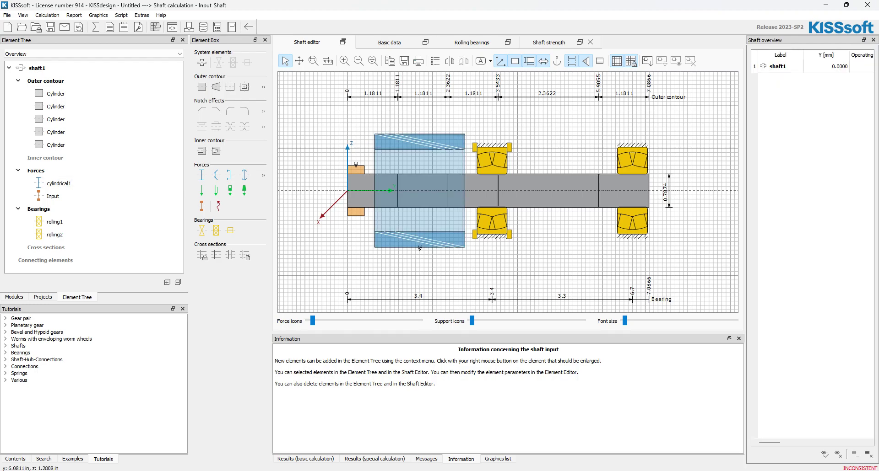
- Set the fourth cylinder's diameter to 0.8 in, and try 1.4 in on the second cylinder before setting it to 0.8 in
click(545, 179)
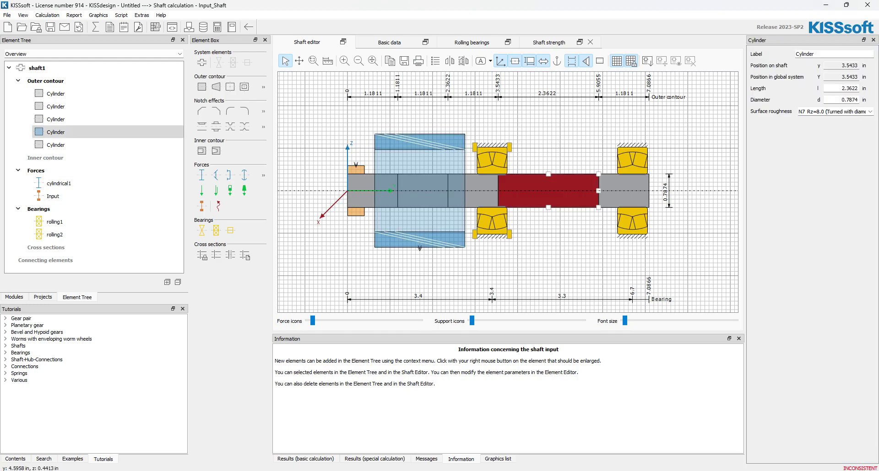
drag(549, 173, 549, 174)
click(482, 177)
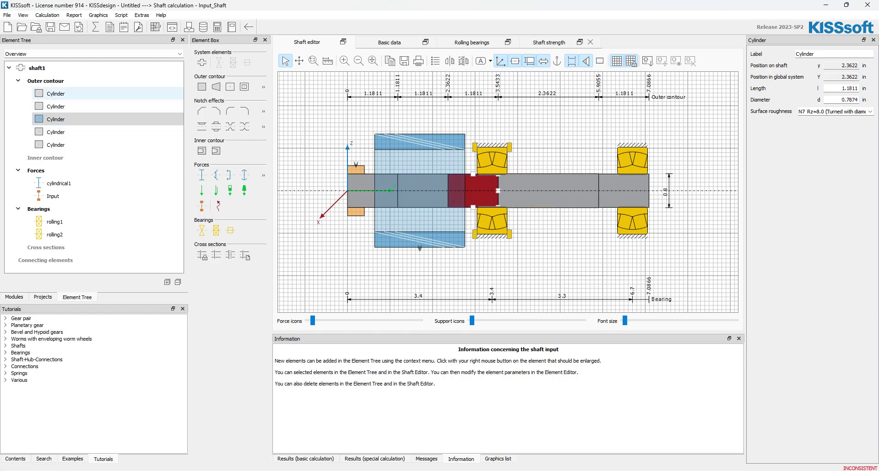
click(55, 93)
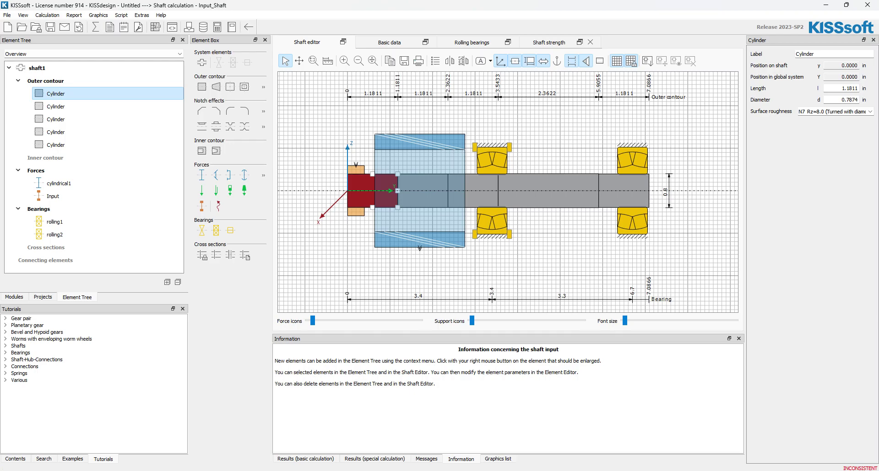
click(433, 181)
drag(422, 173, 424, 160)
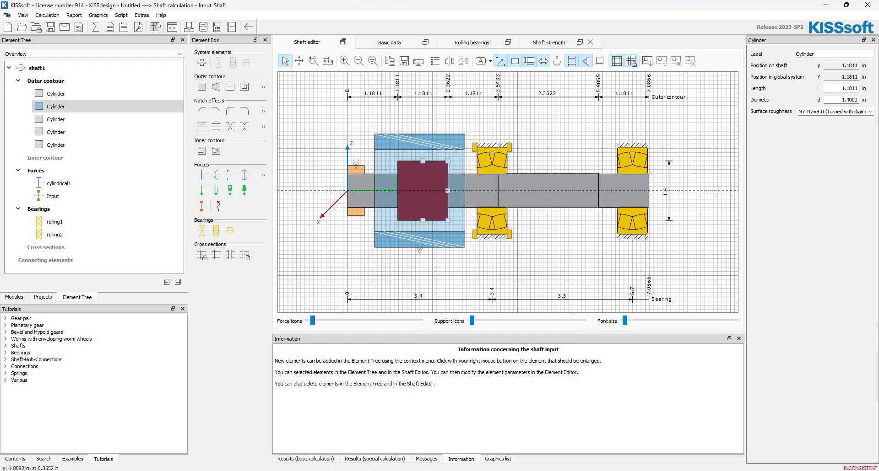
drag(424, 161, 423, 174)
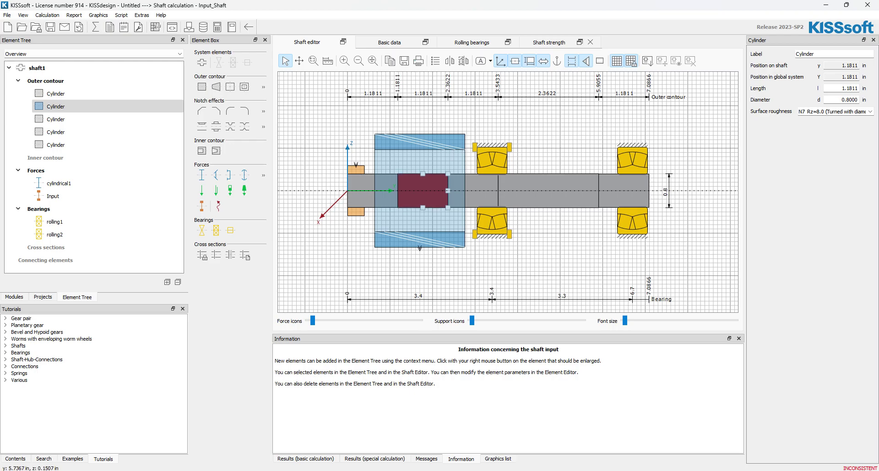
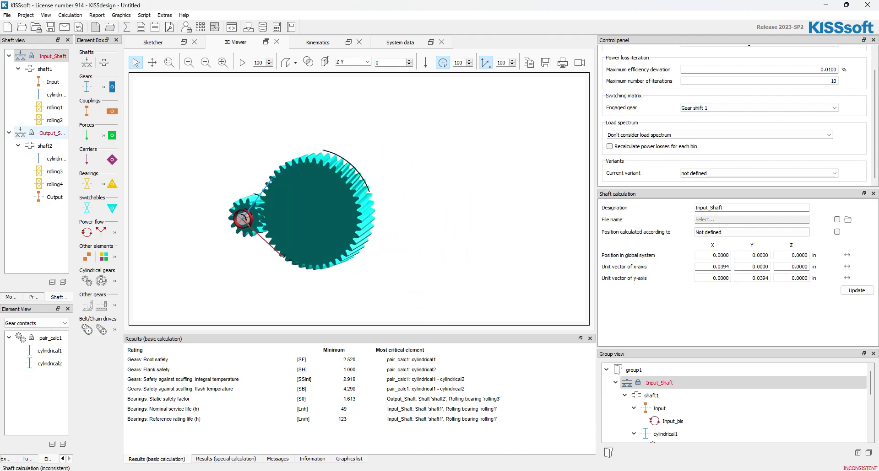
- Open the shaft calculation of Output_Shaft and enable movable forces and supports in its shaft editor
click(46, 133)
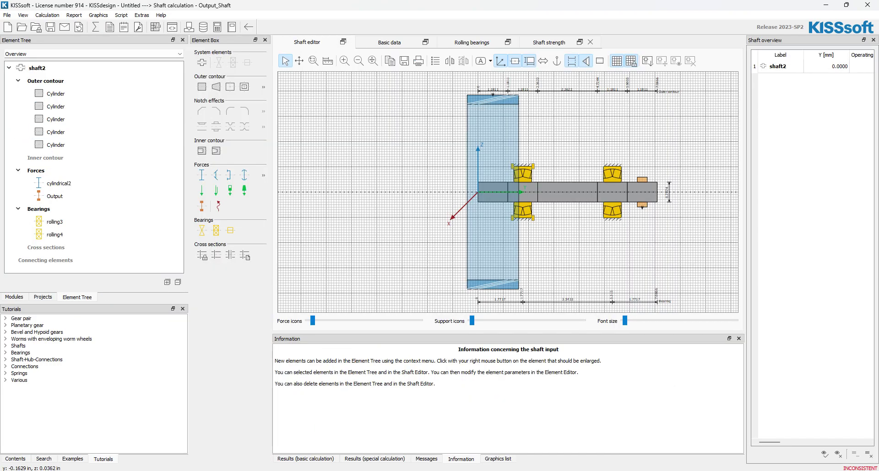
click(497, 101)
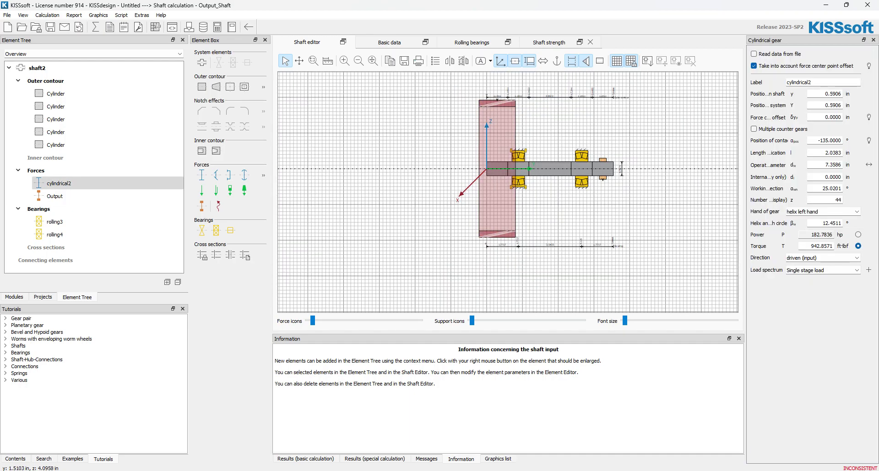
right_click(398, 170)
mouse_move(430, 300)
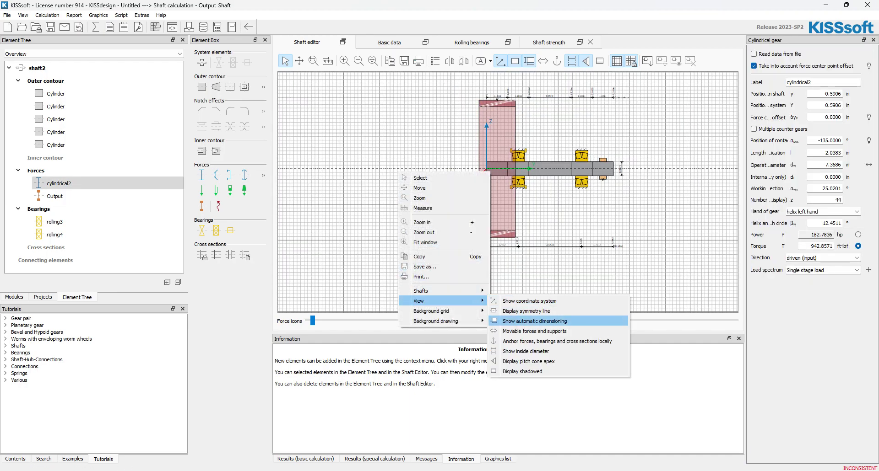
click(517, 329)
key(Escape)
- Move gear cylindrical2 to 1.1 in and bearing rolling3 to 2.9 in along the output shaft
drag(496, 99, 506, 102)
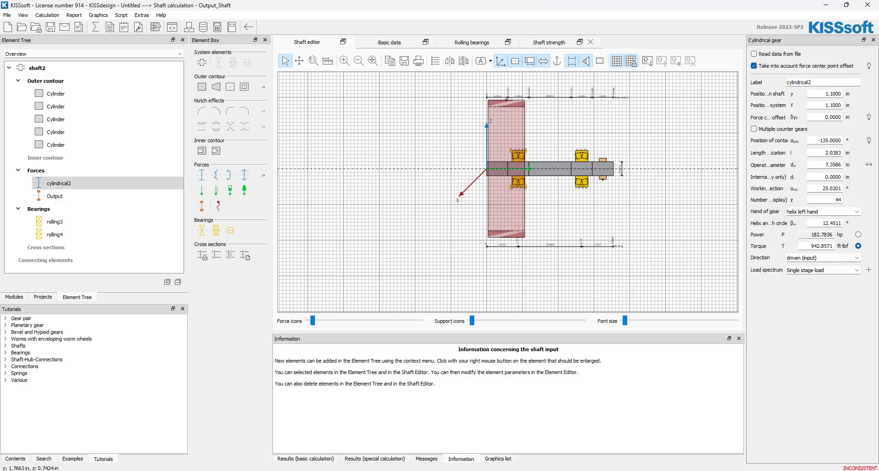
drag(518, 156, 534, 153)
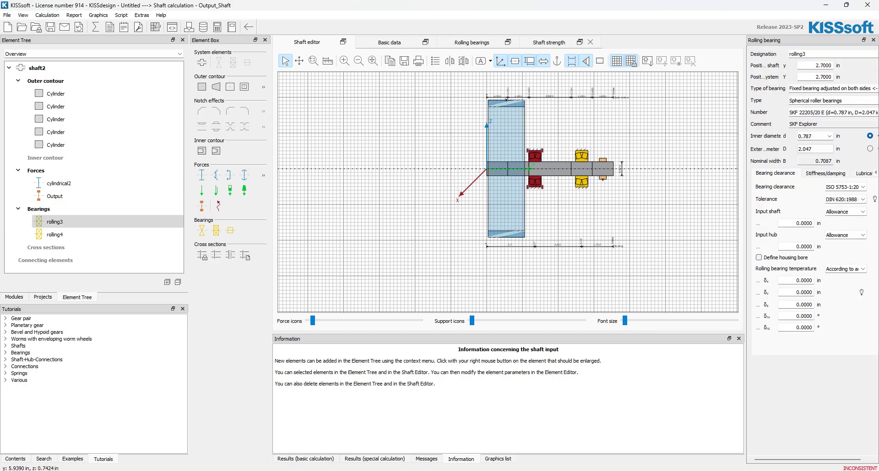
drag(600, 159, 541, 154)
- Delete every cylinder of the output shaft's outer contour except the first one
scroll(539, 156, up, 3)
click(520, 194)
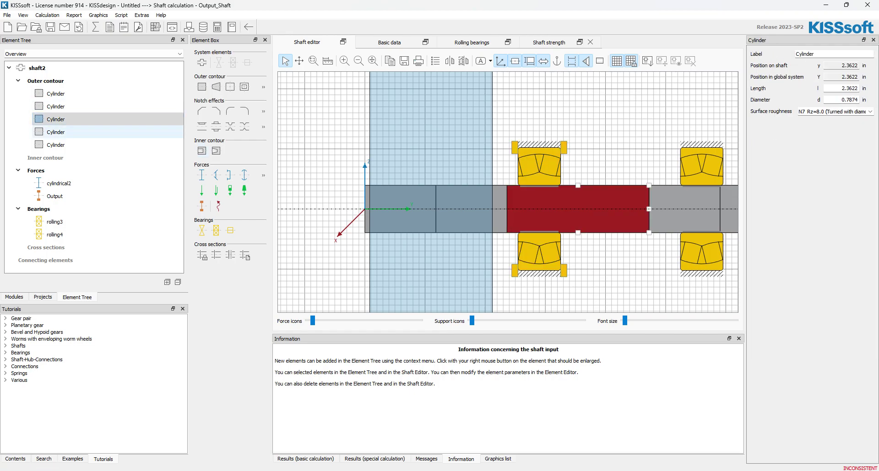
click(56, 144)
key(Delete)
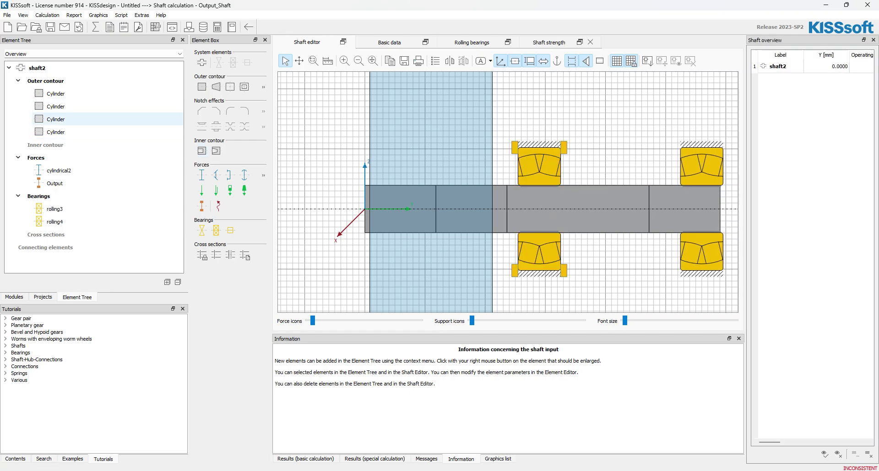
click(56, 132)
key(Delete)
click(56, 119)
key(Delete)
click(56, 106)
key(Delete)
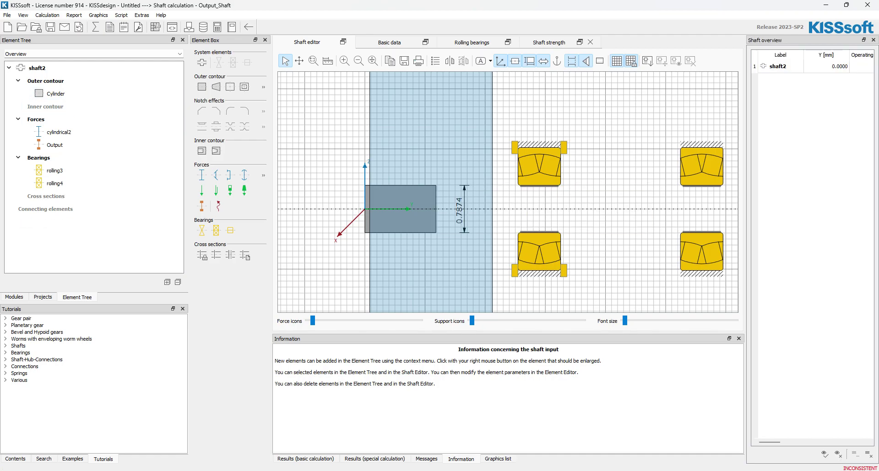
- Enlarge the remaining cylinder to a diameter of 2.8 in and a length of 7.4 in
click(408, 196)
drag(401, 185, 401, 125)
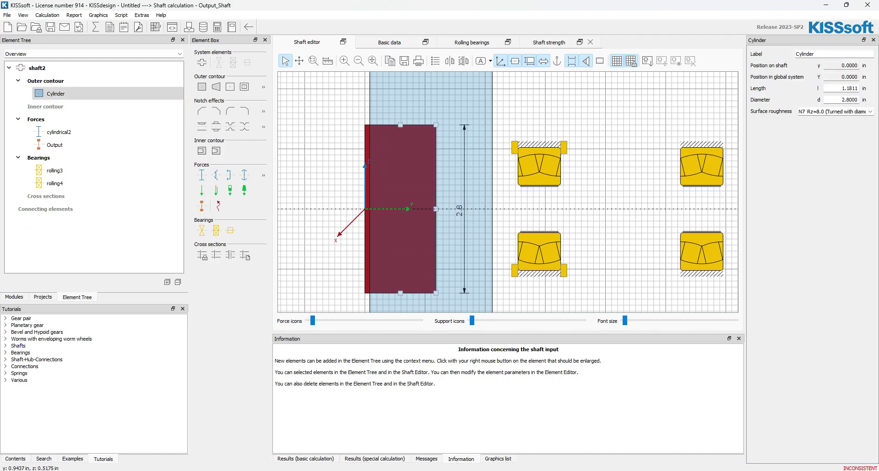
drag(436, 209, 601, 197)
scroll(630, 196, down, 4)
drag(713, 204, 706, 204)
- Dock the element editor below the shaft view and calculate rolling3's inner diameter to fit the shaft
click(588, 188)
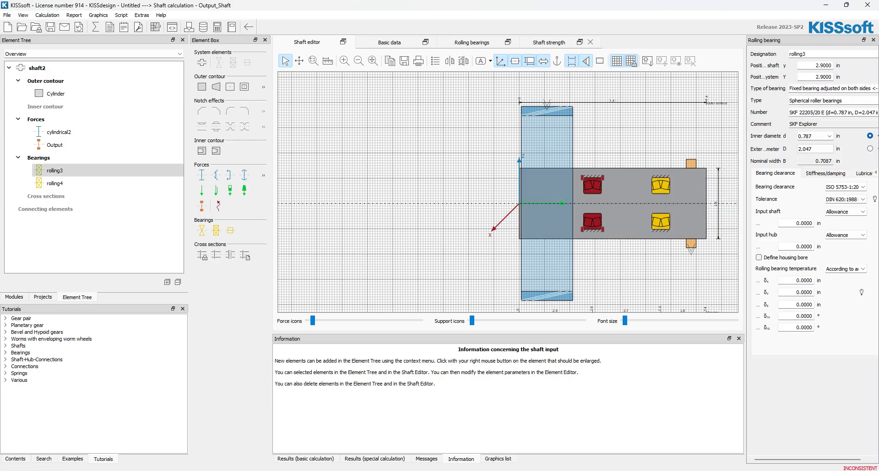
drag(801, 40, 538, 414)
scroll(572, 396, down, 3)
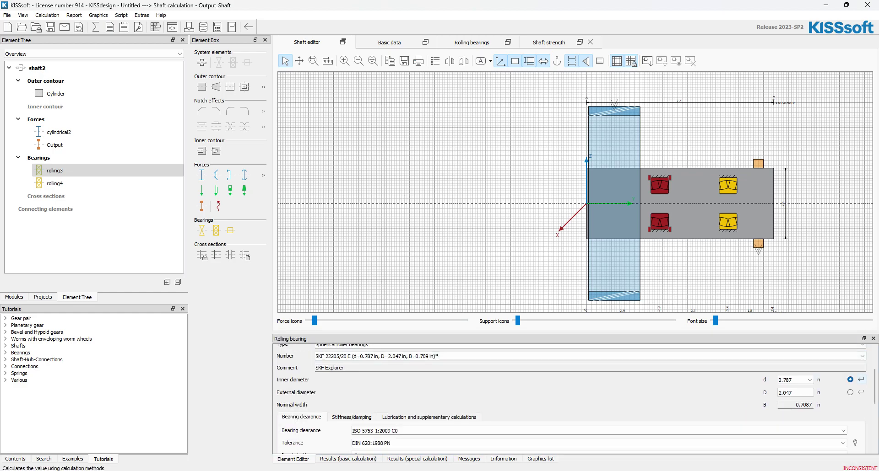
click(861, 379)
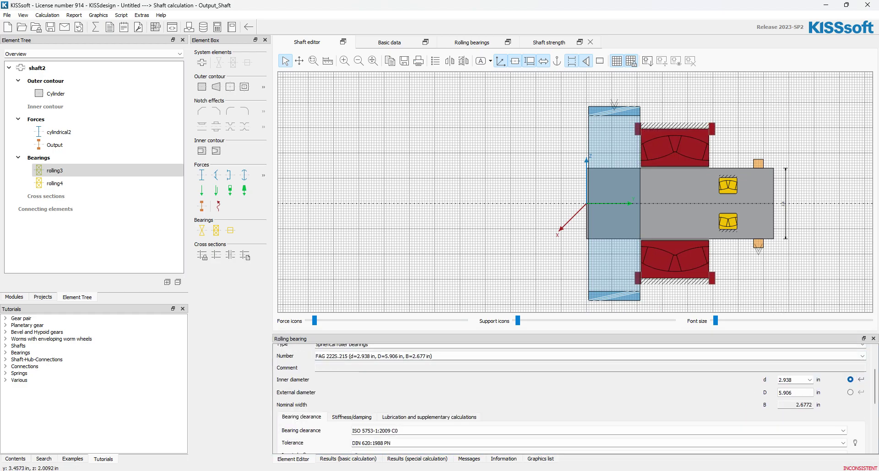
- Move rolling3 to 3.6 in and rolling4 to 6.5 in, and calculate rolling4's inner diameter to fit the shaft
click(699, 186)
drag(727, 189, 749, 185)
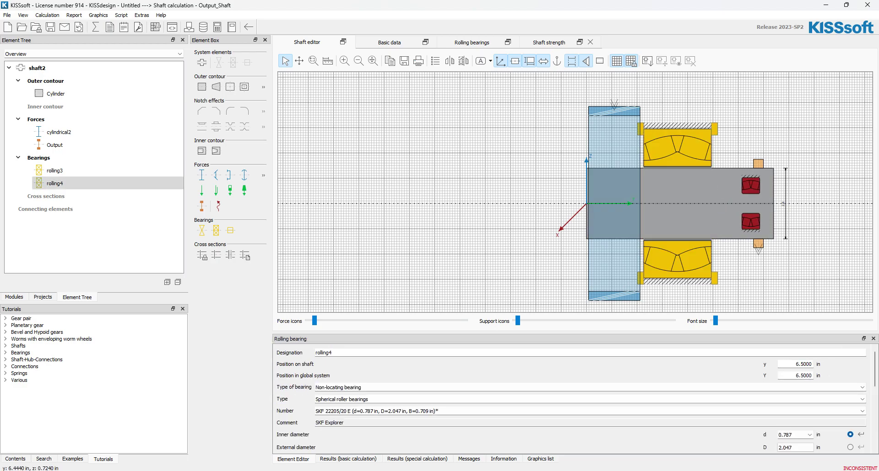
click(860, 435)
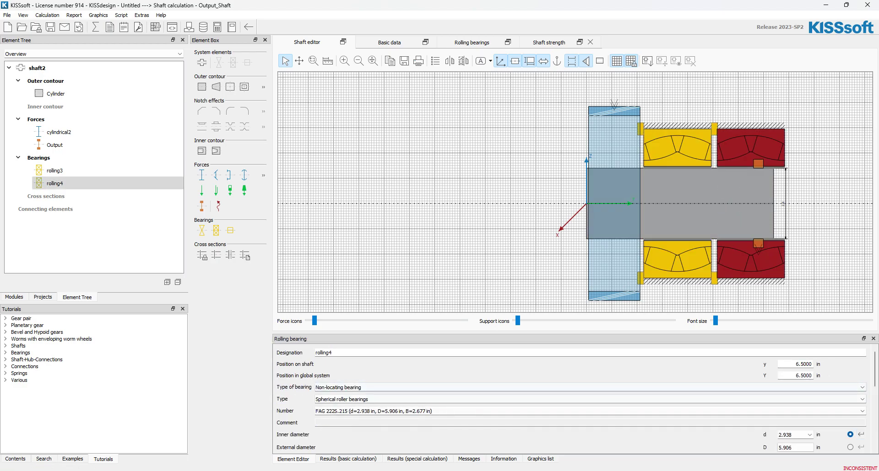
- Set the cylinder's diameter to 1.5 in and recalculate the inner diameters of rolling3 and rolling4 to fit it
click(677, 209)
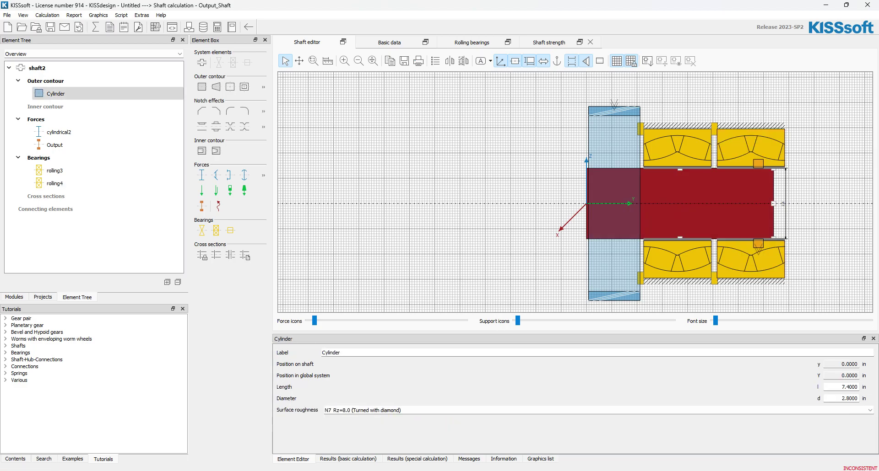
double_click(848, 398)
text(1.5)
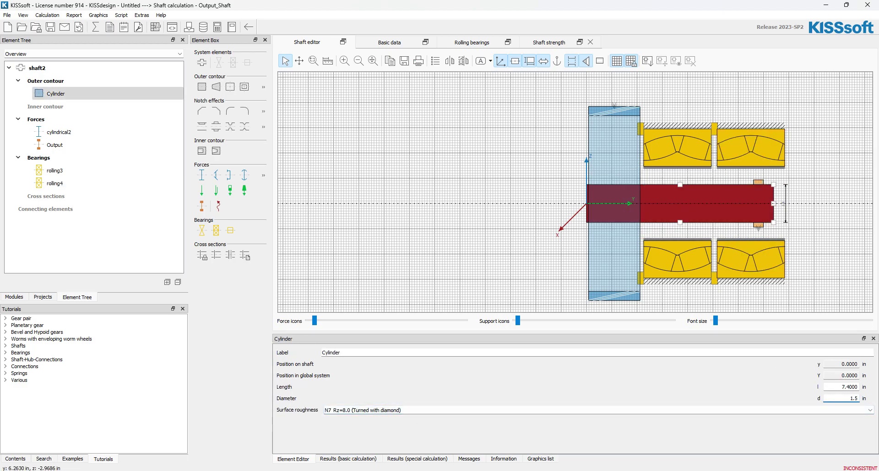
click(676, 151)
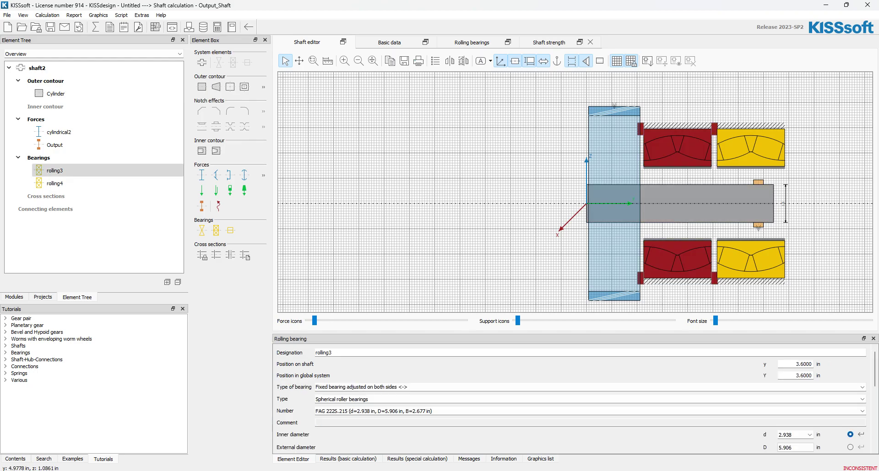
click(728, 148)
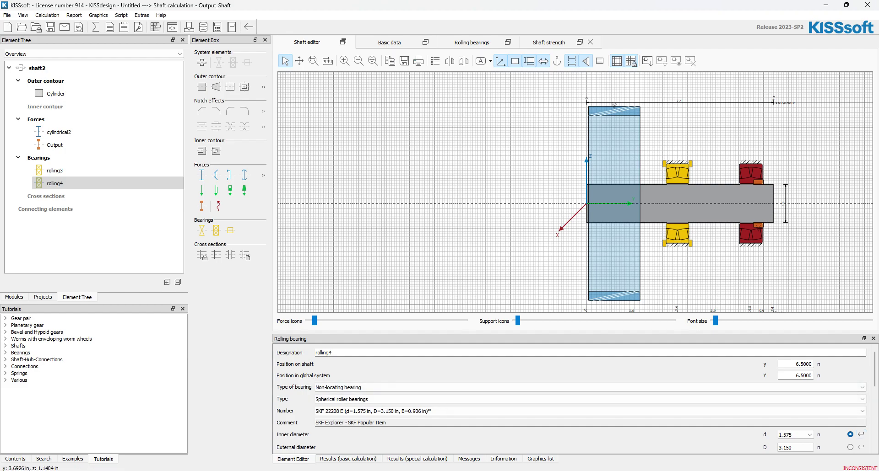
- Change the bearing type of rolling3 to Fixed bearing adjusted on left side
click(667, 164)
click(360, 387)
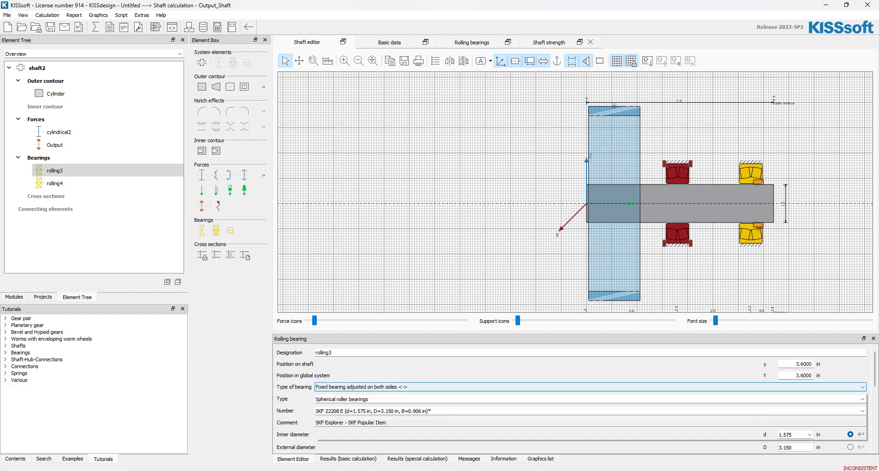
click(357, 416)
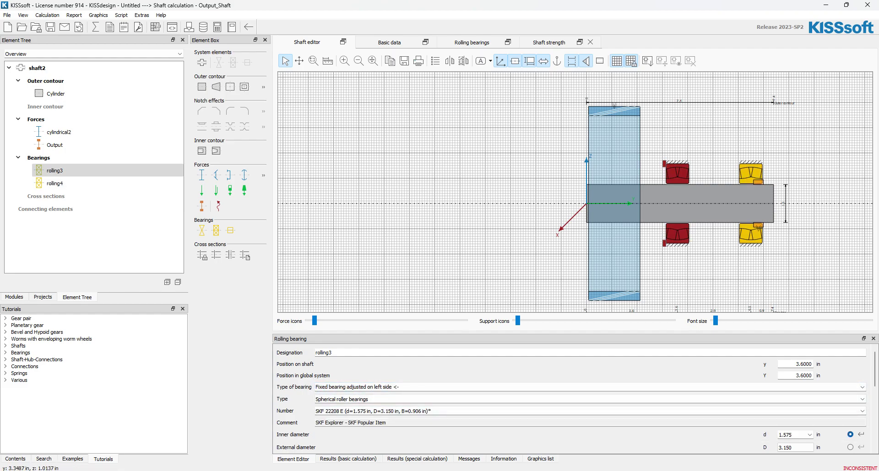
- Move rolling3 closer to the gear and rolling4 to 5.9 in, and set rolling4 to Fixed bearing adjusted on right side
drag(751, 168, 736, 171)
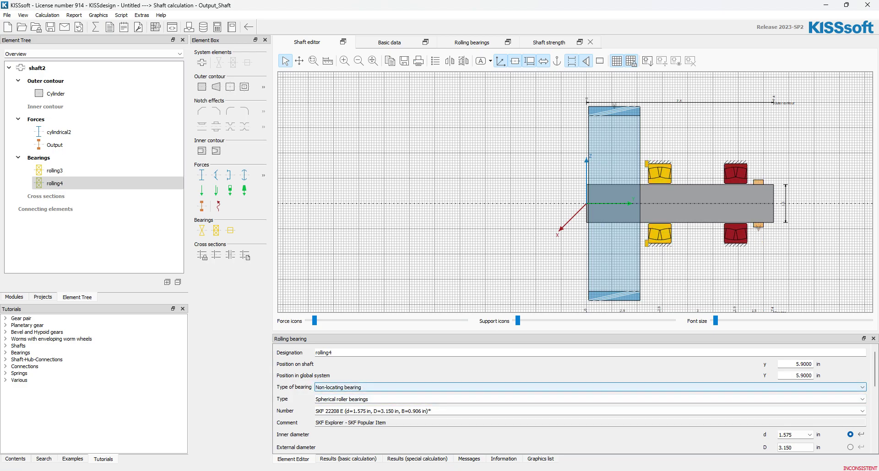
click(862, 387)
click(359, 409)
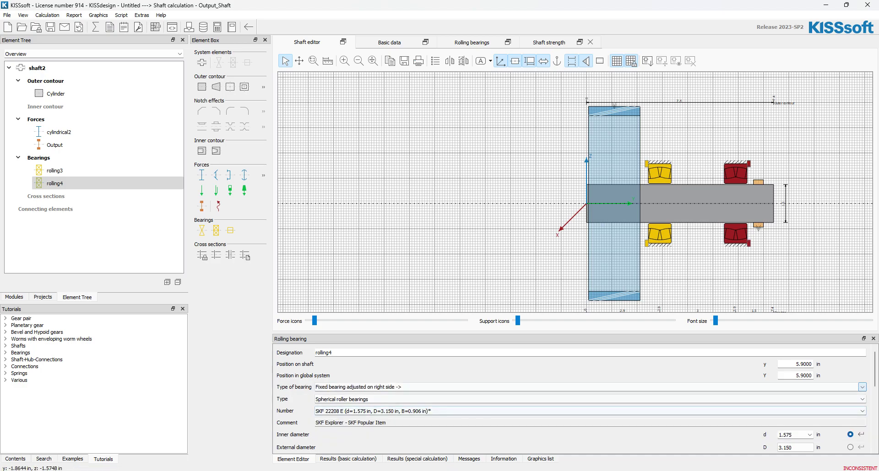
- Move the Output coupling to 7.1 in and run the output shaft calculation, acknowledging its notices
drag(762, 182, 769, 177)
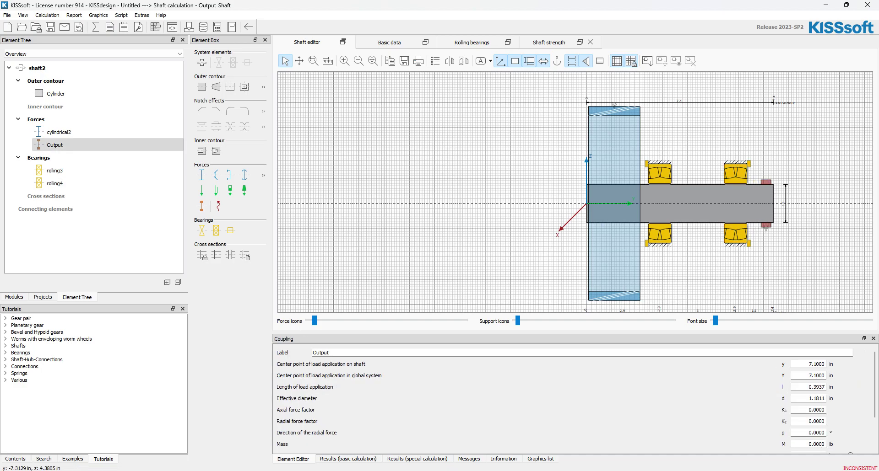
key(F5)
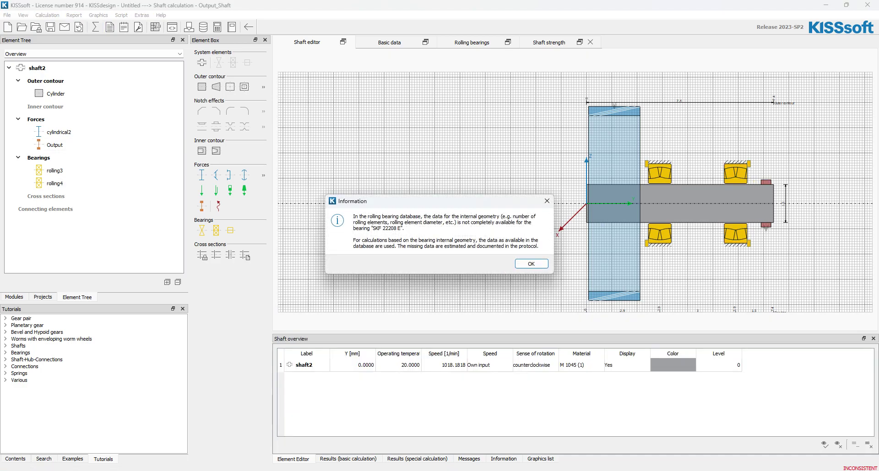
key(Return)
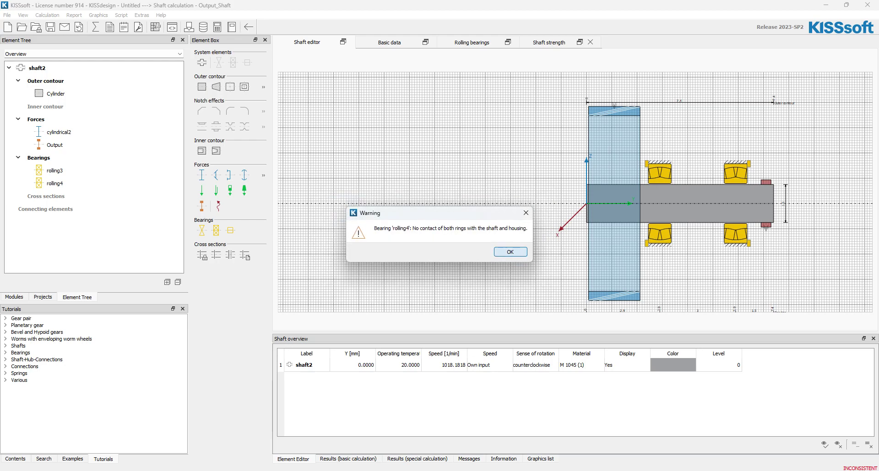
key(Return)
key(Return)
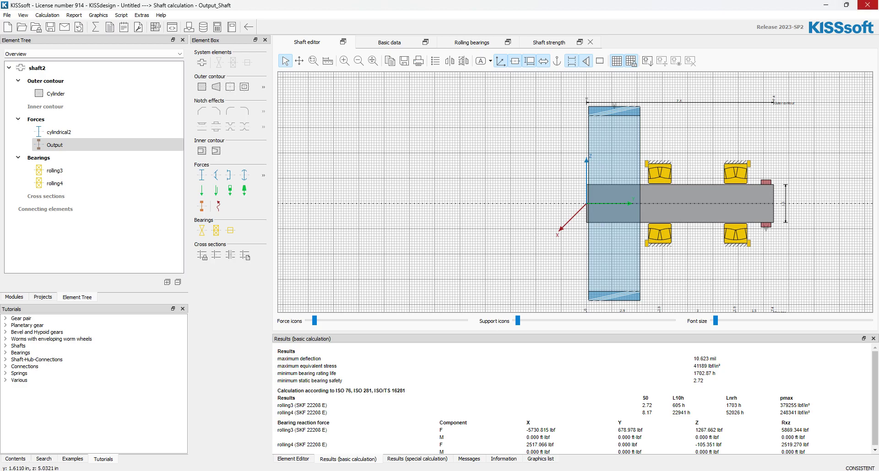
- Close the output shaft calculation, confirming its transfer to the model, and widen the shaft and element panes beside the sketch
click(867, 5)
key(Return)
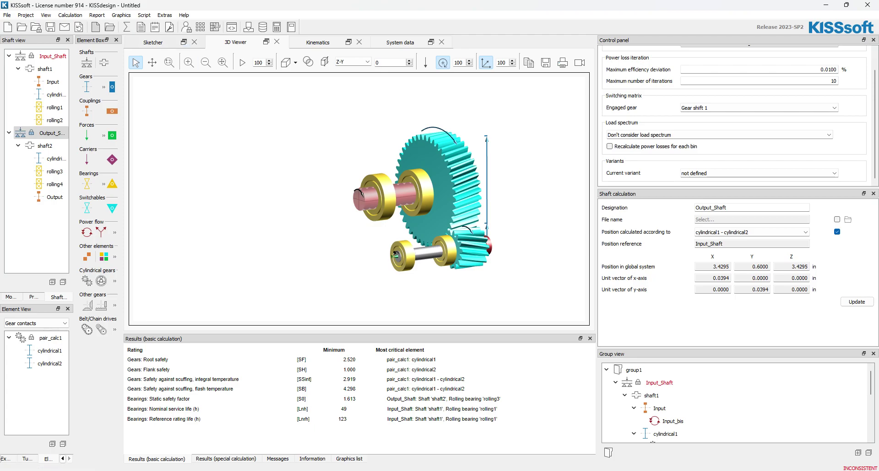
click(153, 42)
scroll(277, 173, down, 3)
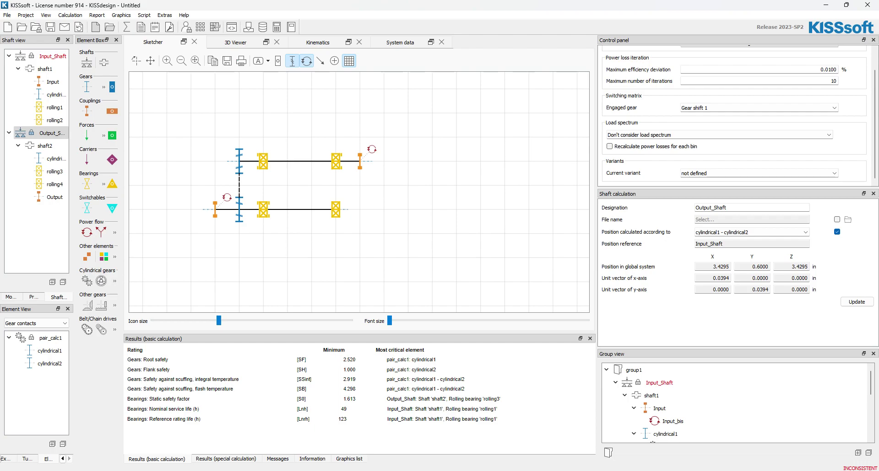
drag(123, 183, 201, 183)
- Add seven undefined rows to the gearbox's system data table
click(396, 42)
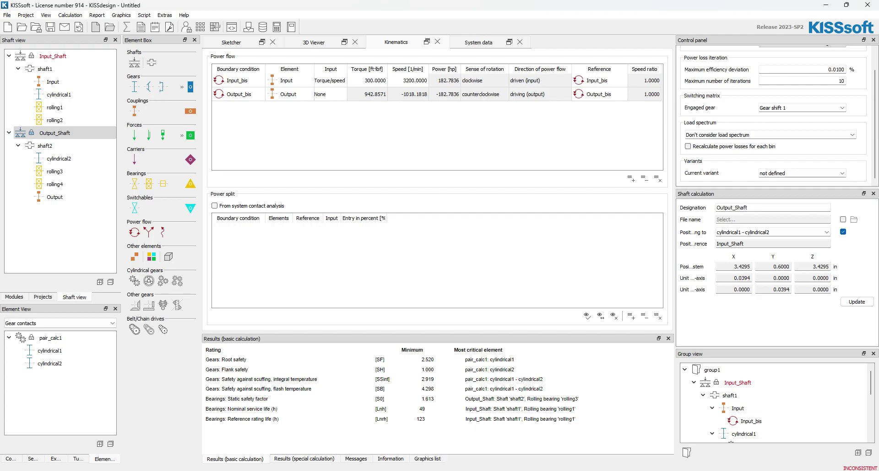
click(478, 42)
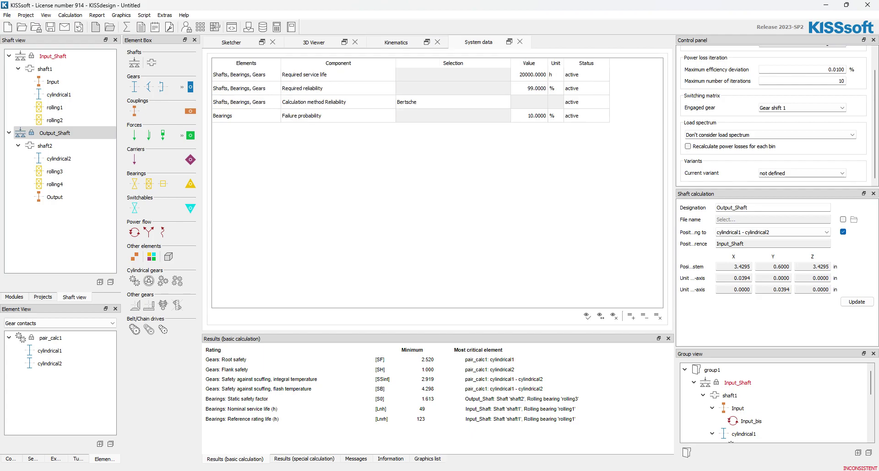
click(631, 315)
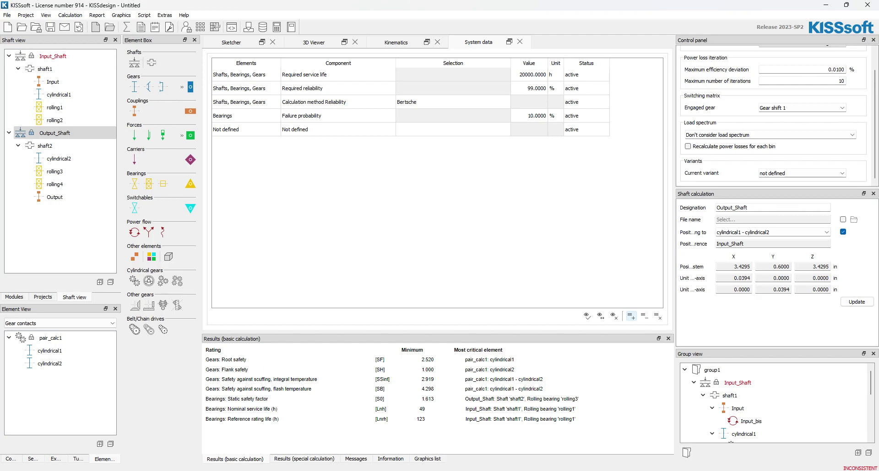
click(630, 316)
click(630, 316)
click(631, 316)
click(630, 316)
click(631, 316)
click(631, 316)
- Assign the first undefined system data row to Bearings
double_click(338, 129)
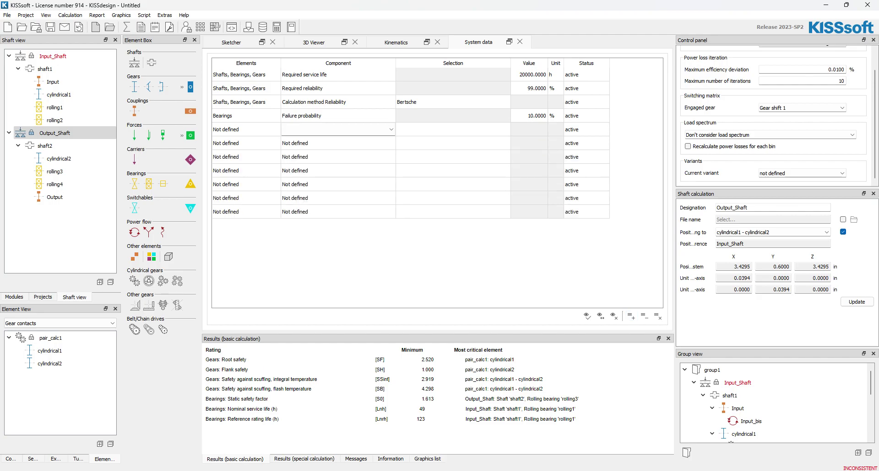
click(245, 115)
click(246, 129)
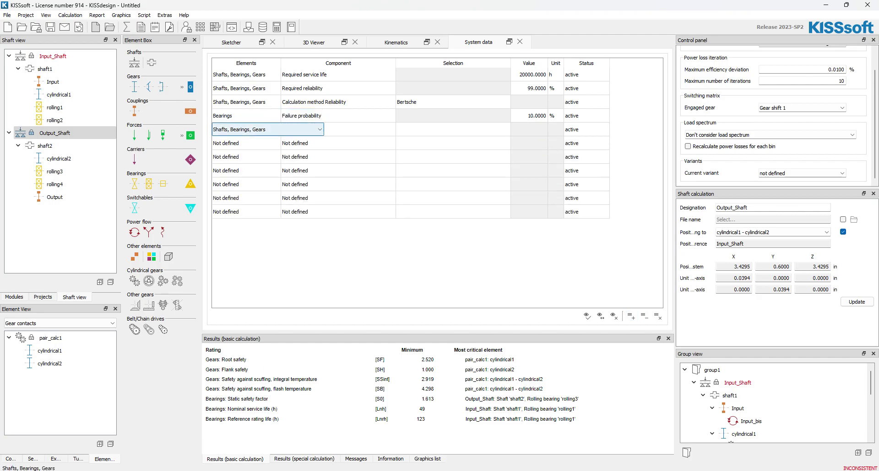
click(246, 129)
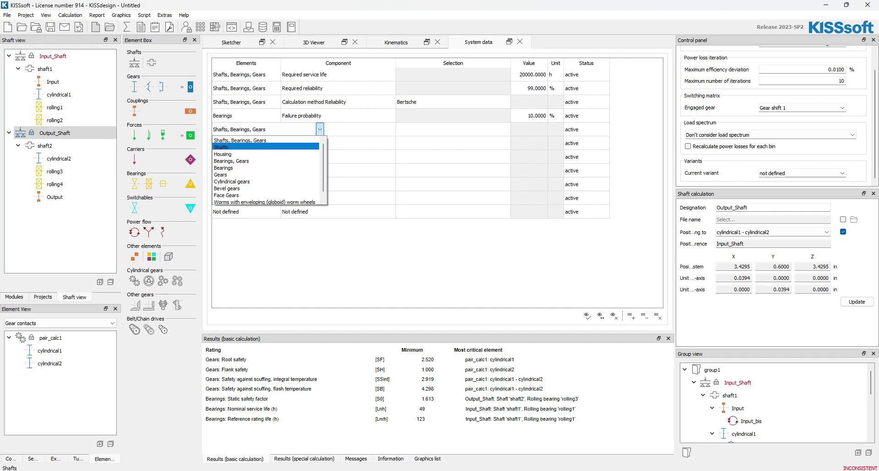
key(Down)
key(Down)
key(Down)
key(Down)
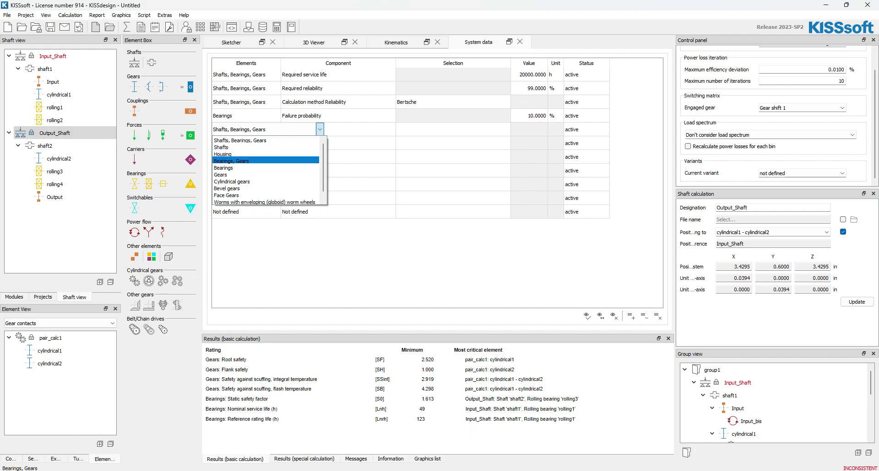
key(Up)
key(Return)
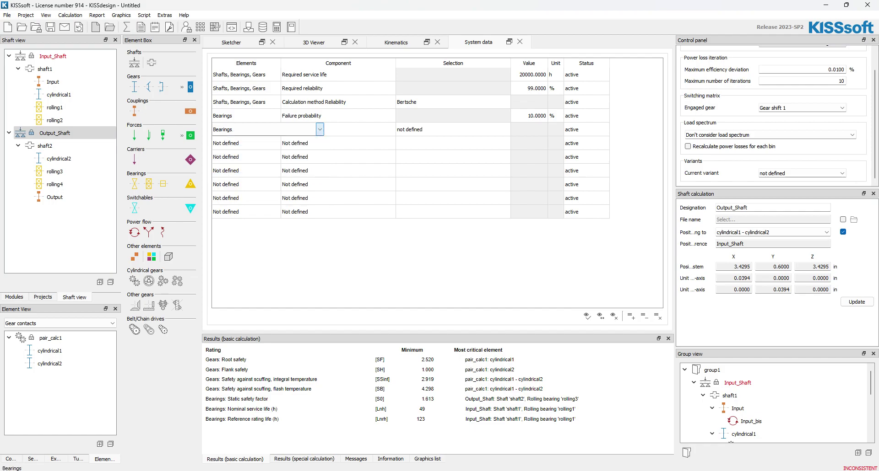
- Choose Lubricant as the component of the new Bearings row and select ISO-VG 46 for it, leaving its status active
key(Tab)
key(alt+Down)
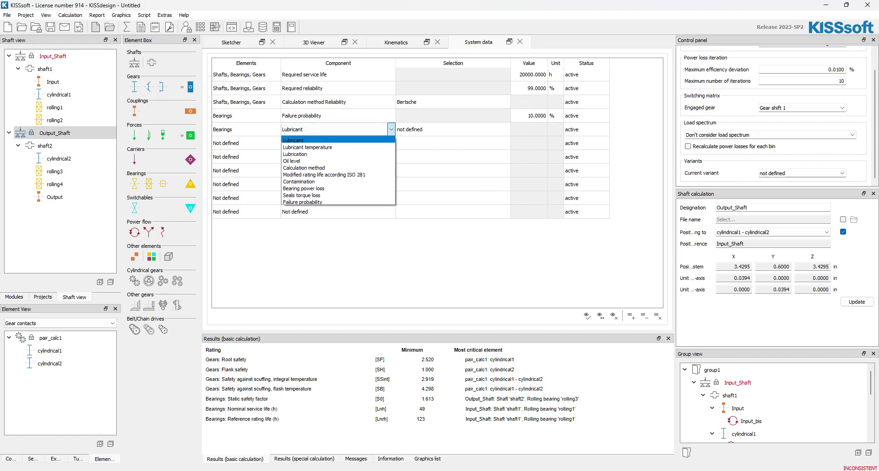
key(Down)
key(Down)
key(Up)
key(Up)
key(Return)
key(Tab)
key(alt+Down)
key(Down)
key(Up)
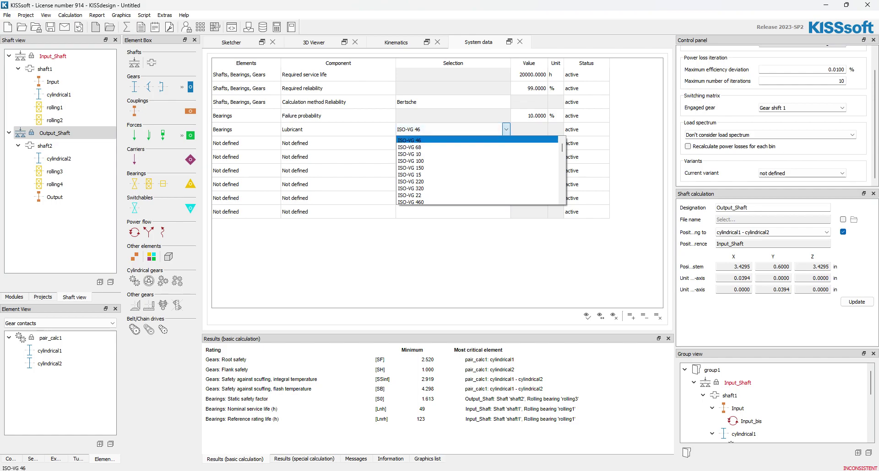
key(Return)
key(Tab)
key(Down)
key(Up)
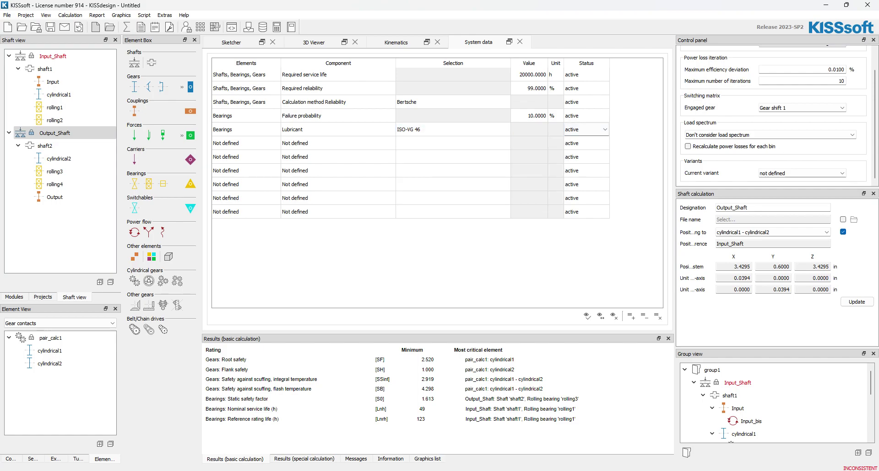
- Set the required service life for shafts, bearings and gears to 2500 h and run the system calculation
click(529, 75)
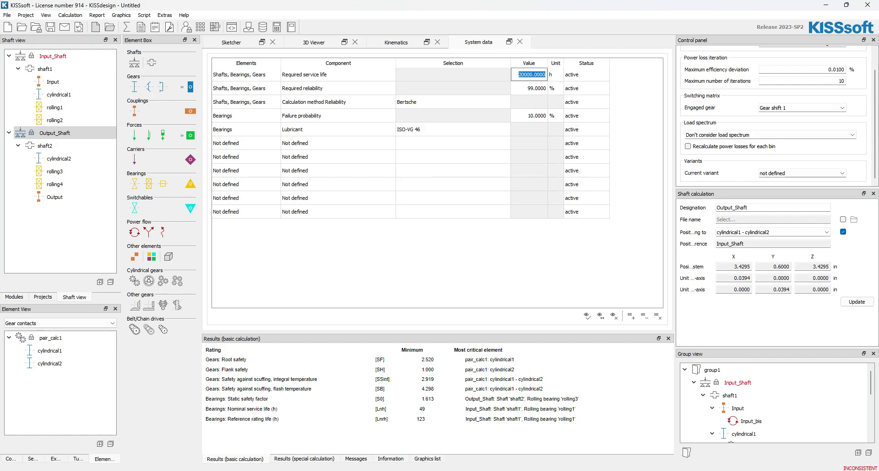
text(2500)
key(Return)
click(126, 26)
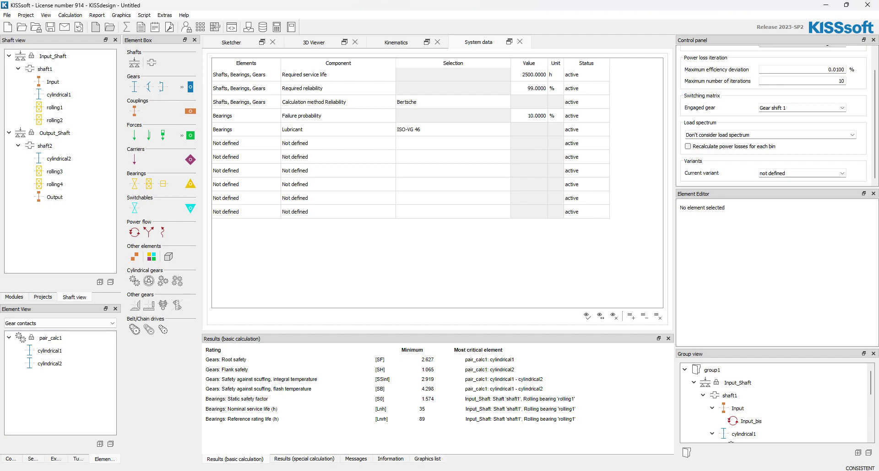
- Assign the next undefined system data row to Shafts, Bearings, Gears after looking through the available element types
click(245, 142)
click(246, 143)
scroll(264, 206, down, 1)
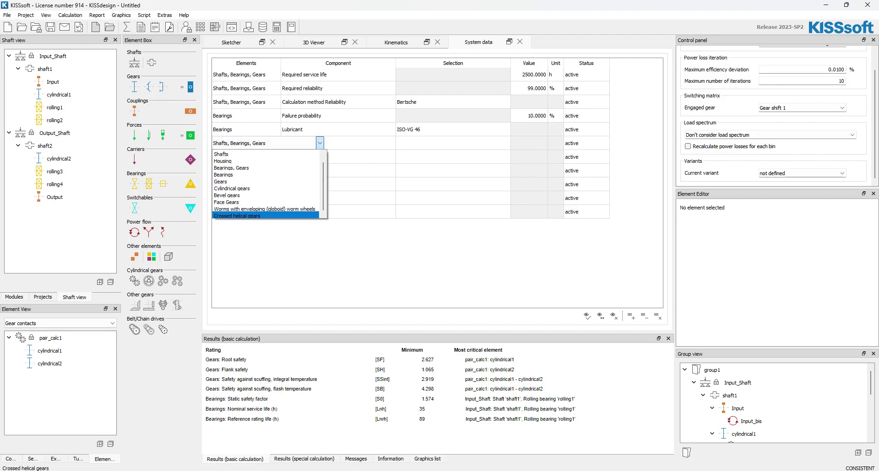
scroll(264, 187, up, 1)
click(264, 232)
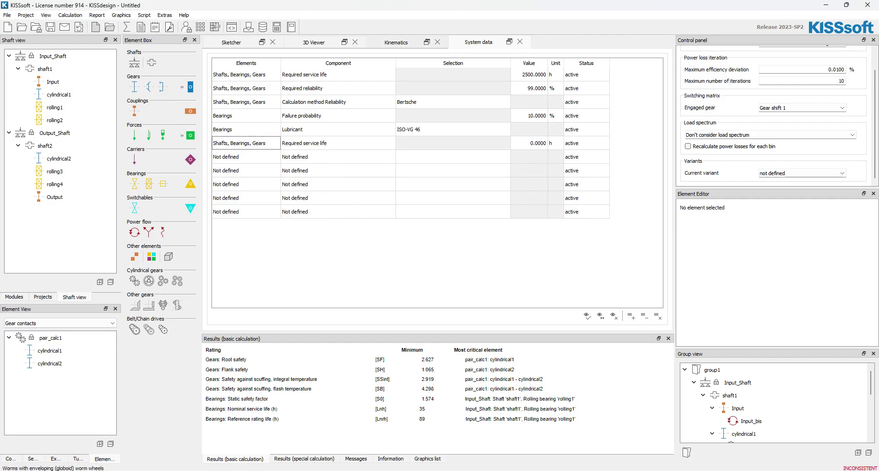
- Inspect the gears, shafts and bearings in the 3D view from several angles and return to the gearbox sketch
click(395, 42)
click(313, 42)
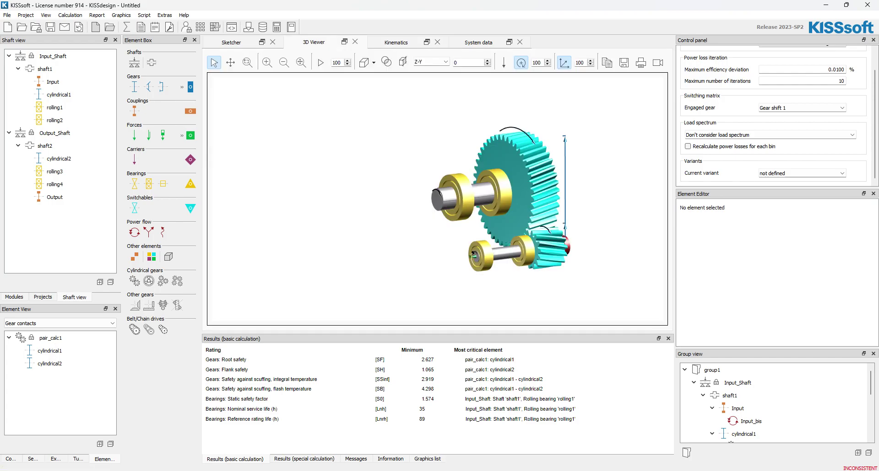
mouse_move(504, 219)
middle_down()
mouse_move(517, 206)
mouse_move(499, 215)
middle_up()
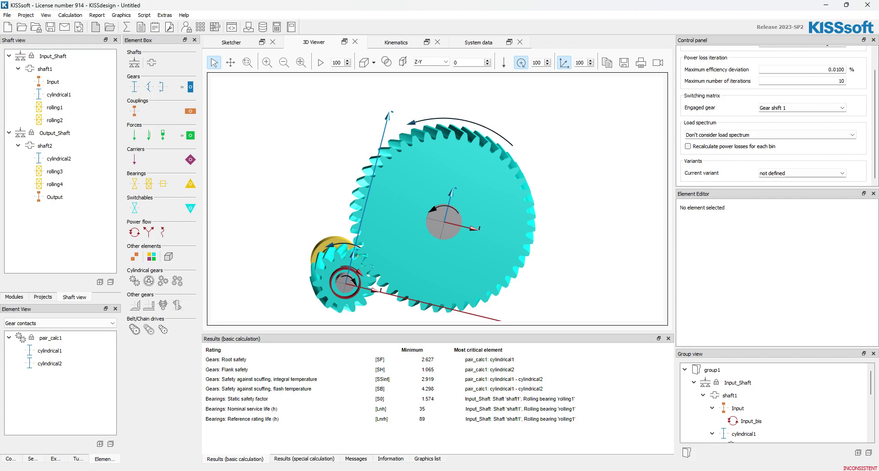
middle_drag(444, 222, 480, 233)
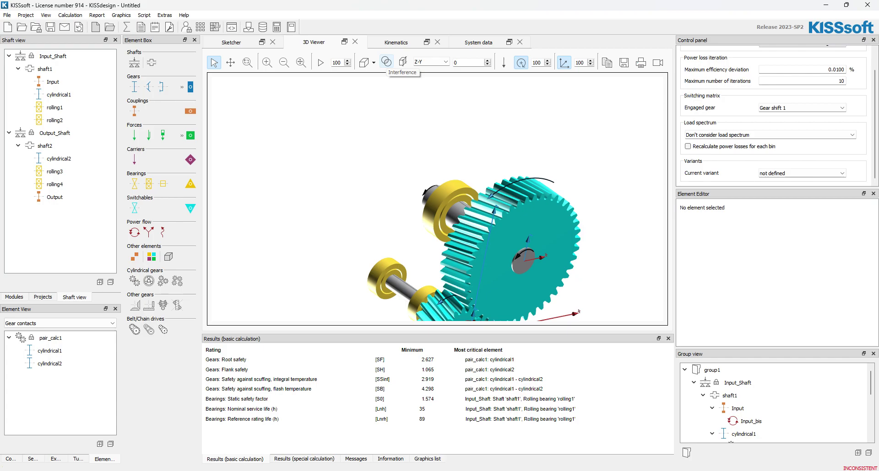
click(321, 63)
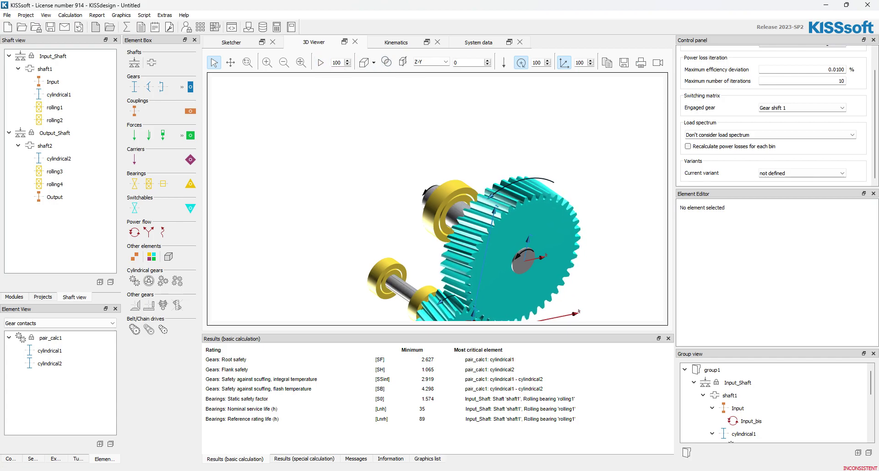
scroll(437, 199, down, 3)
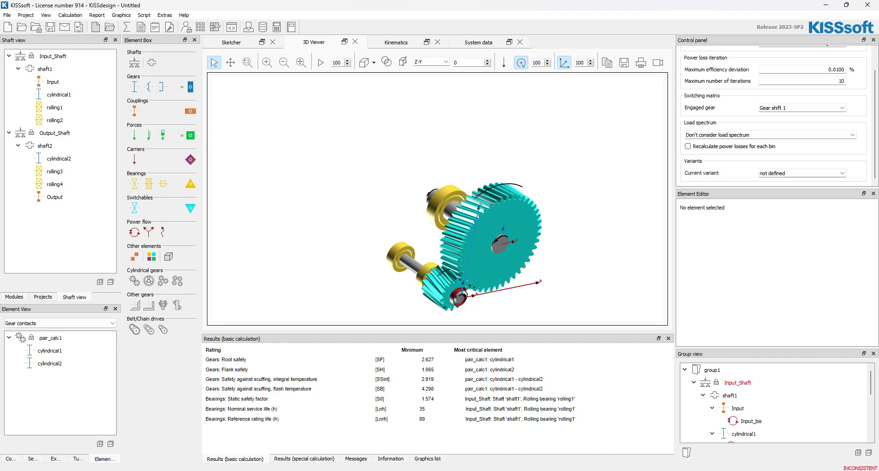
click(231, 42)
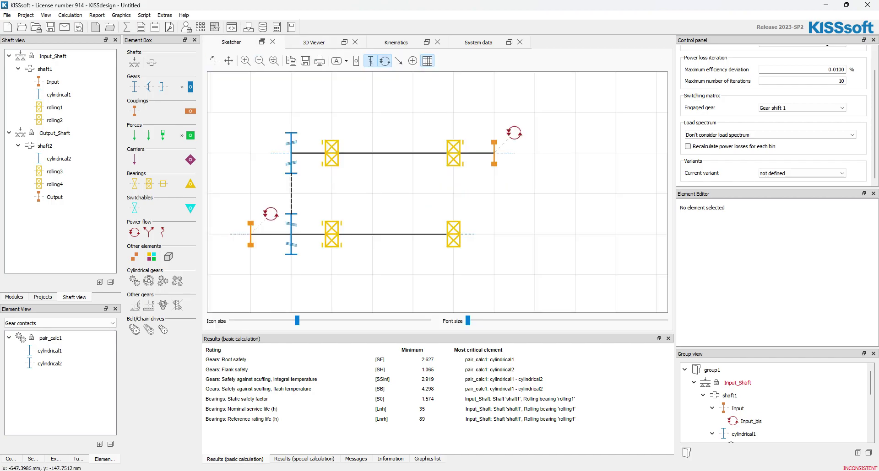